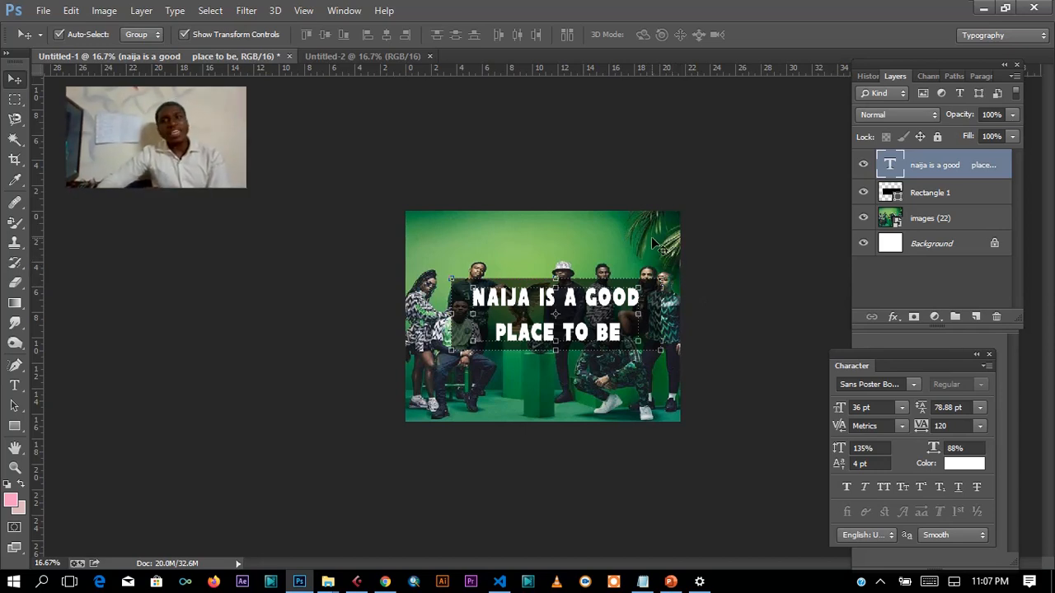
# Look through the document's channels, paths, paragraph settings and history, and return to its layers.
pyautogui.click(927, 75)
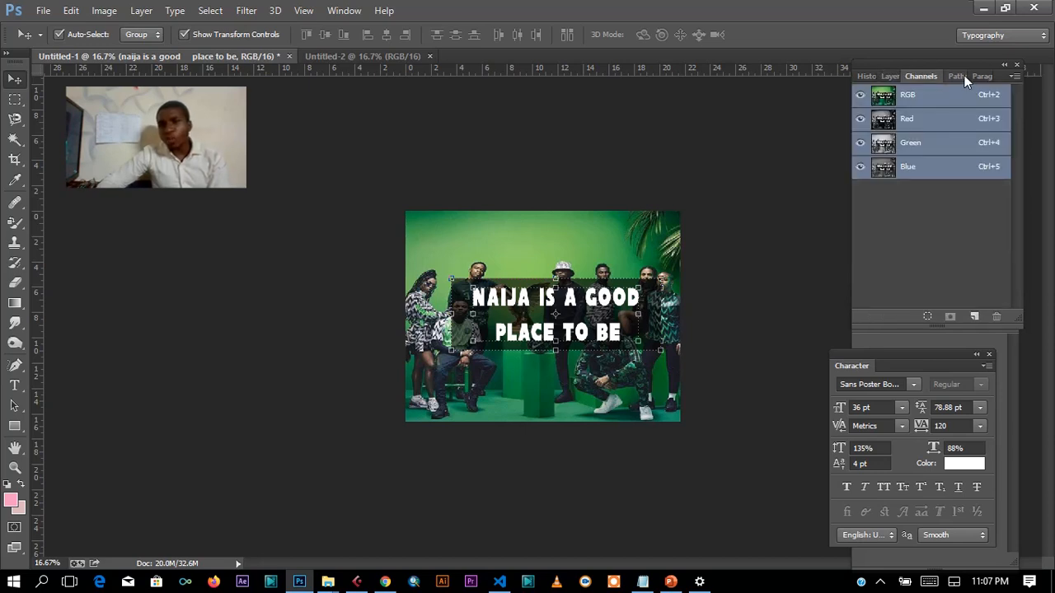
pyautogui.click(964, 77)
pyautogui.click(989, 76)
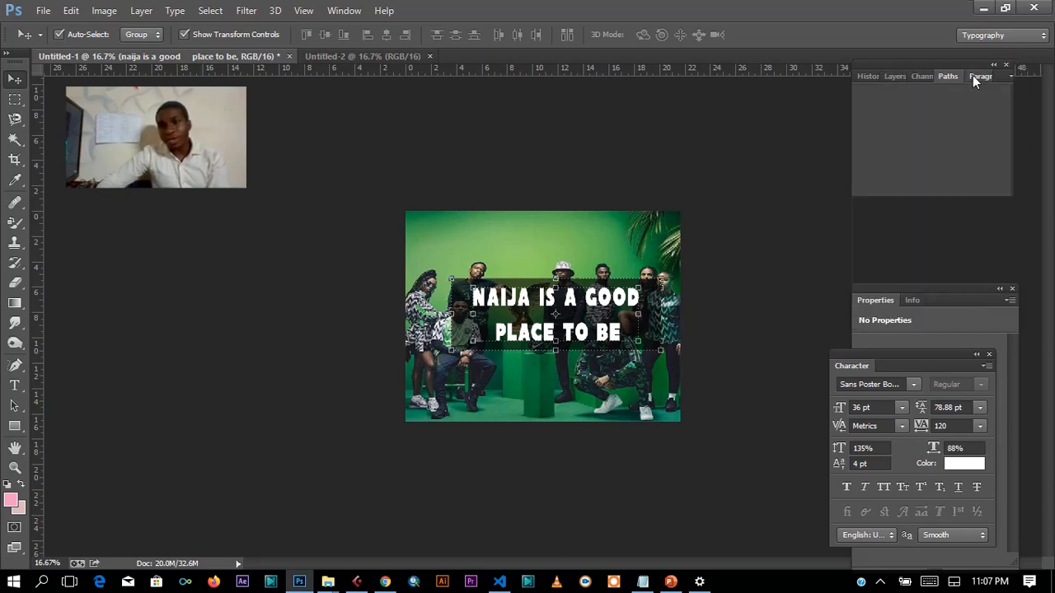
pyautogui.click(862, 75)
pyautogui.click(897, 76)
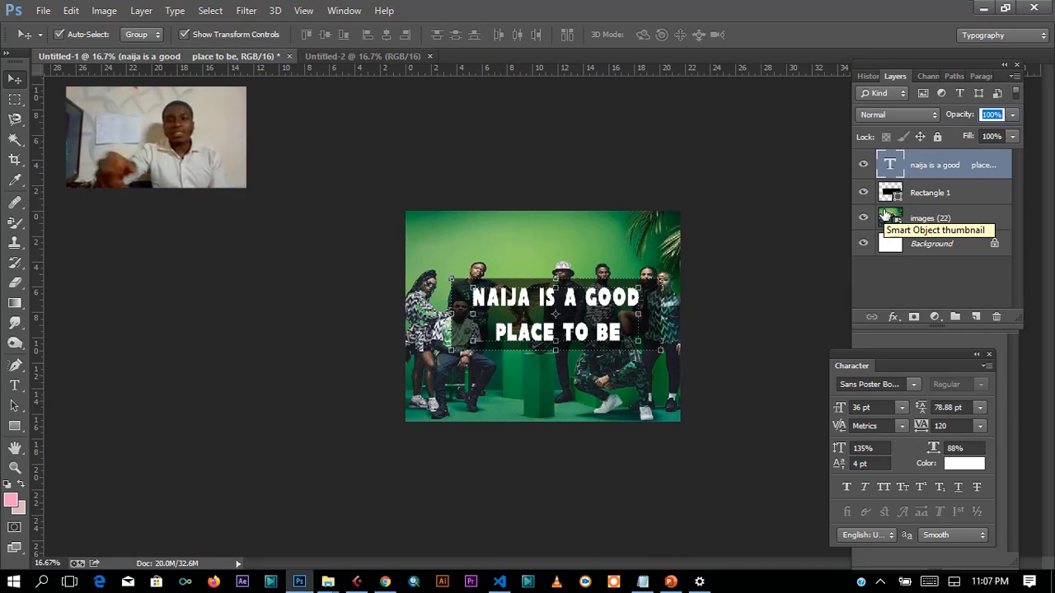
# Hide the headline text, Rectangle 1 and images (22) layers one after another, leaving only the Background visible.
pyautogui.click(826, 241)
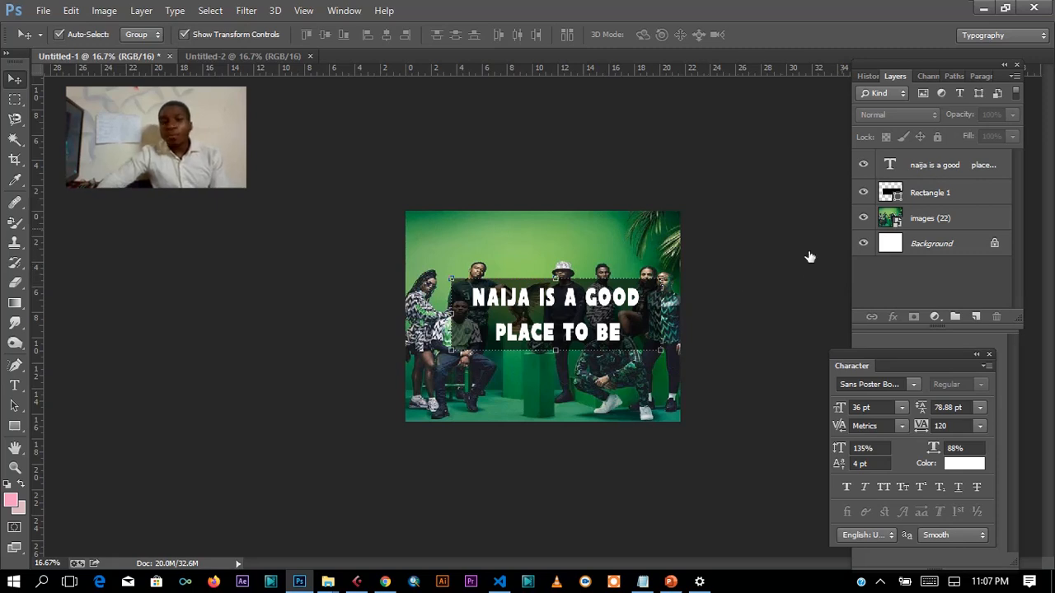
pyautogui.click(658, 329)
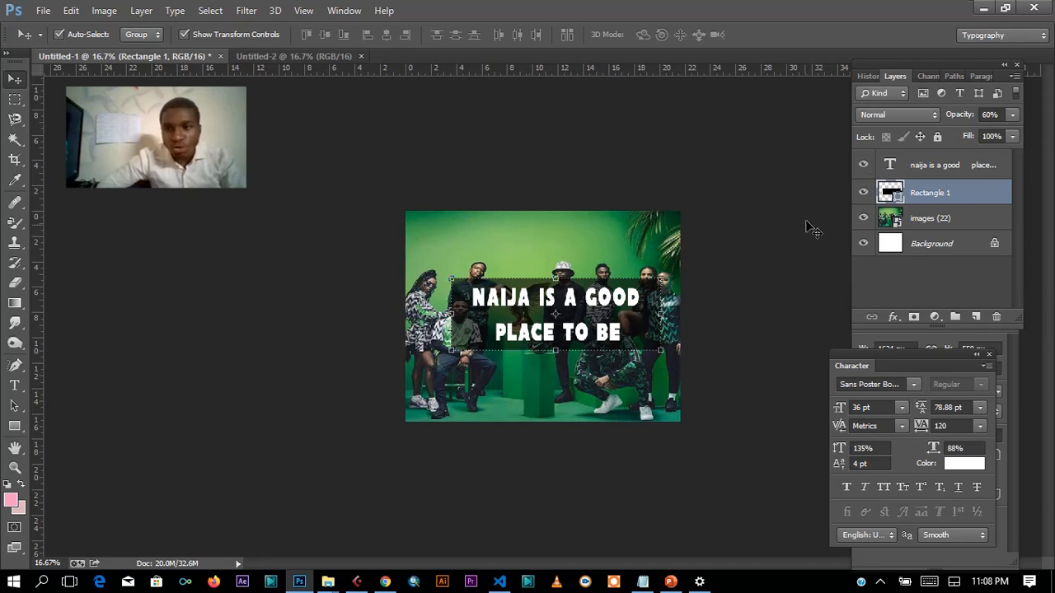
pyautogui.click(863, 166)
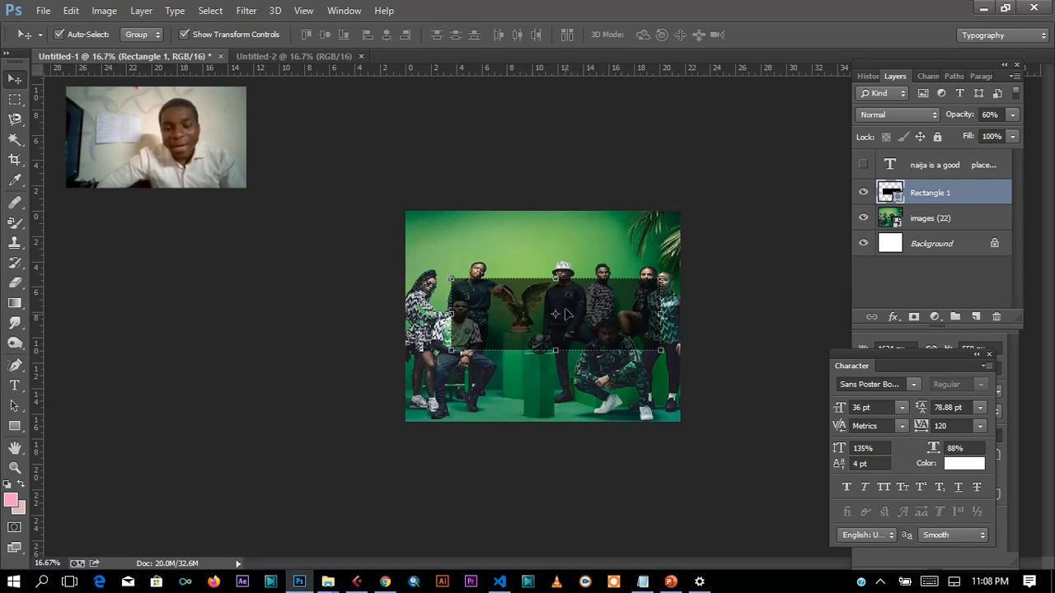
pyautogui.click(604, 248)
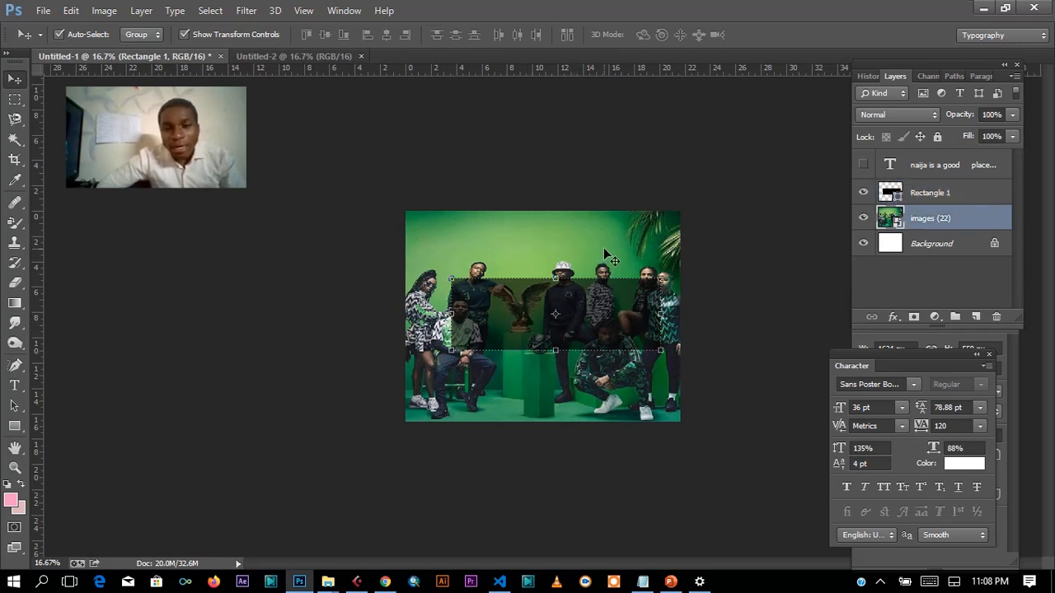
pyautogui.click(614, 323)
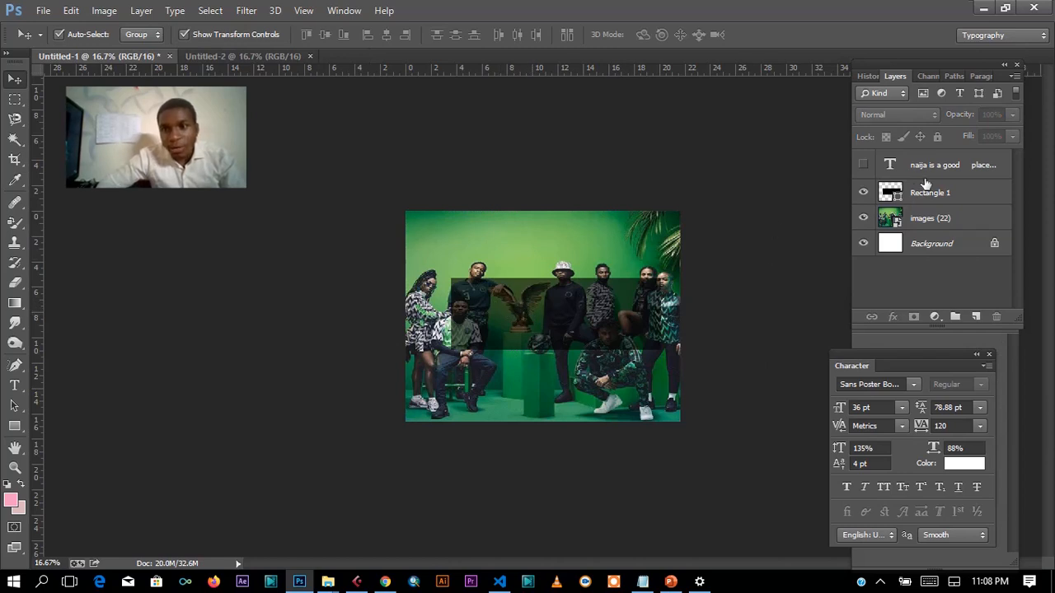
pyautogui.click(863, 192)
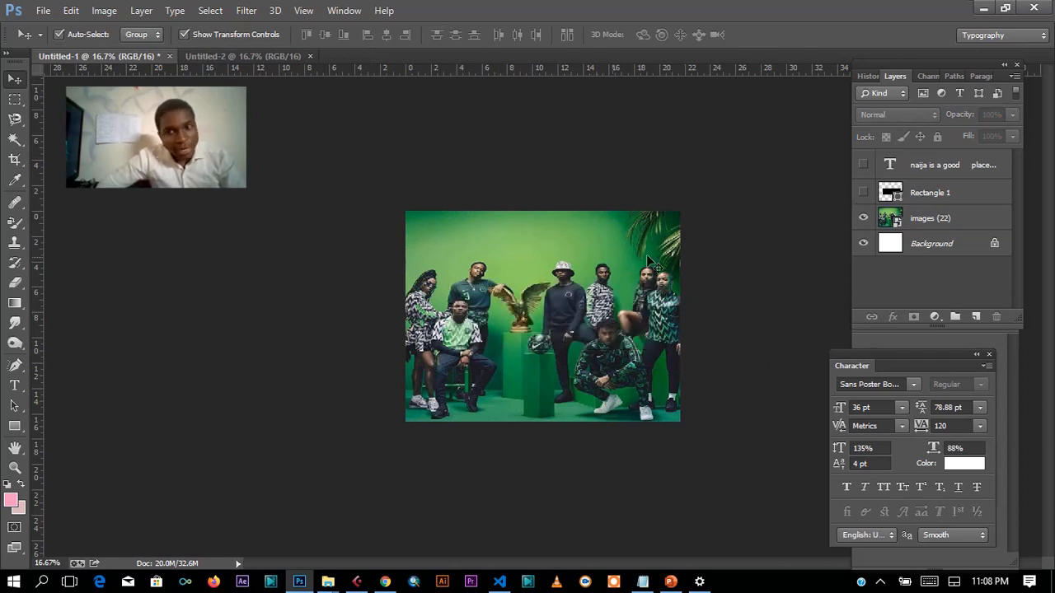
pyautogui.click(864, 218)
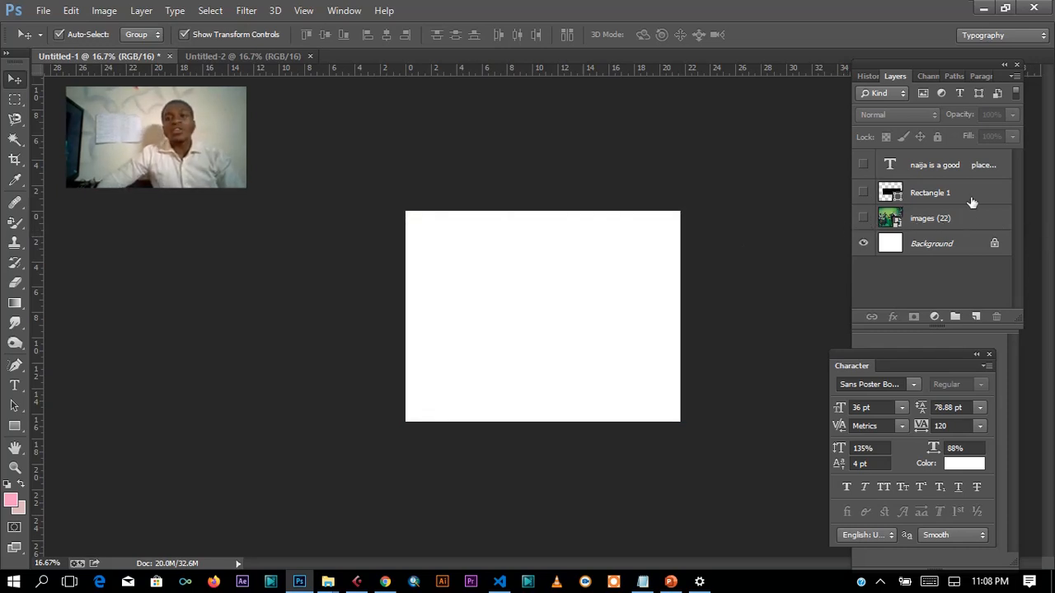
# Make the images (22), Rectangle 1 and headline text layers visible again.
pyautogui.click(864, 218)
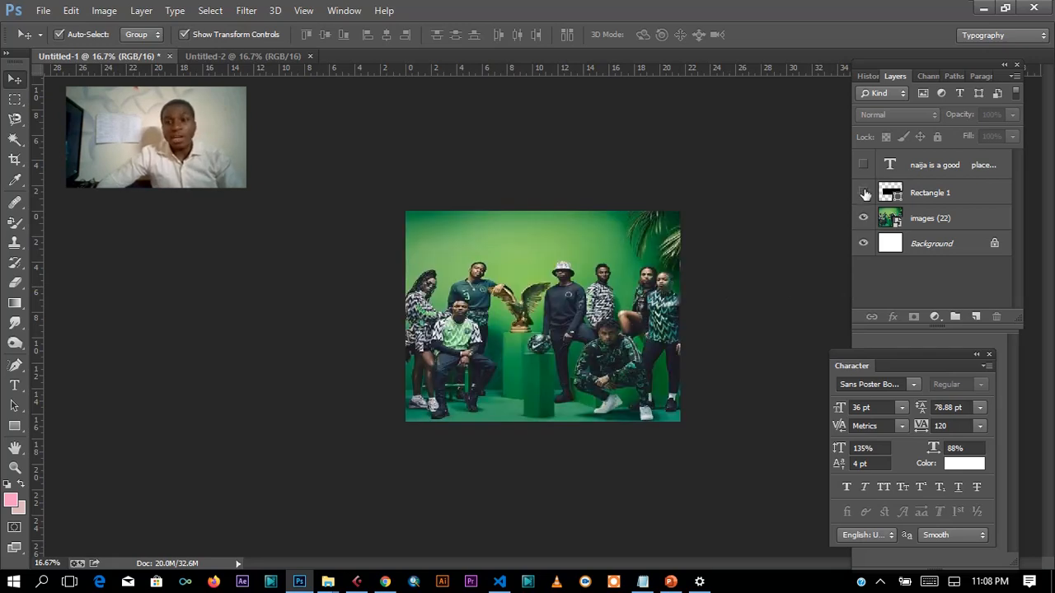
pyautogui.click(864, 192)
pyautogui.click(863, 165)
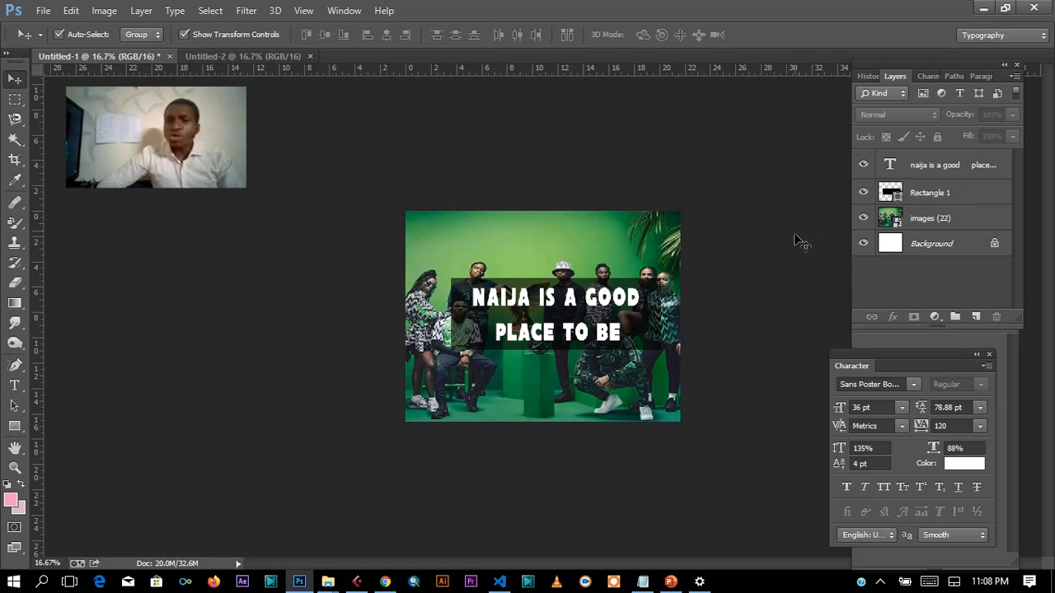
# Set the opacity of the Rectangle 1 layer to 100%.
pyautogui.click(956, 191)
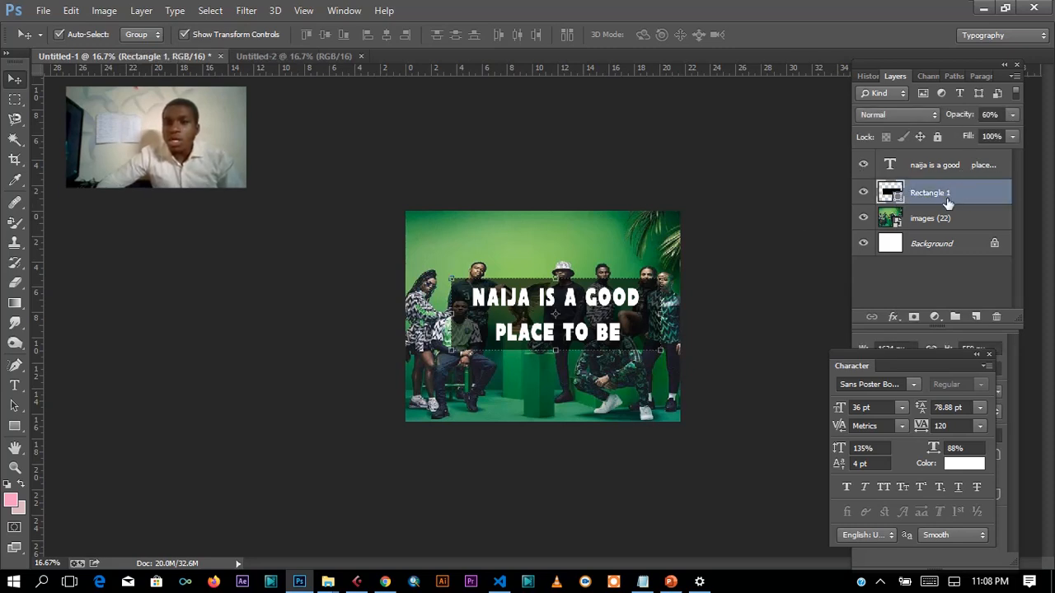
pyautogui.click(1013, 117)
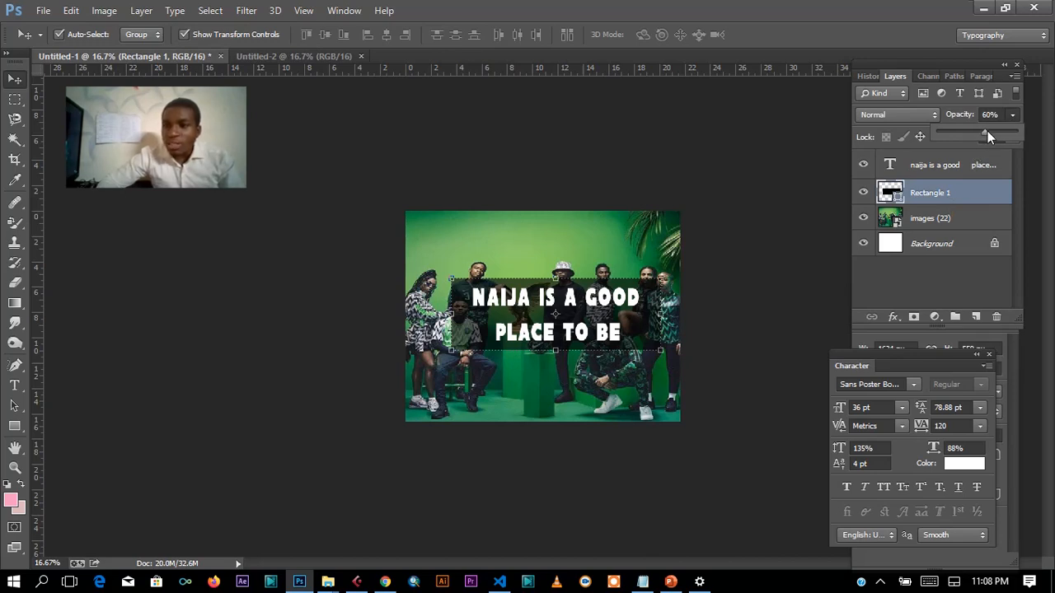
pyautogui.moveTo(1011, 134); pyautogui.dragTo(1016, 133)
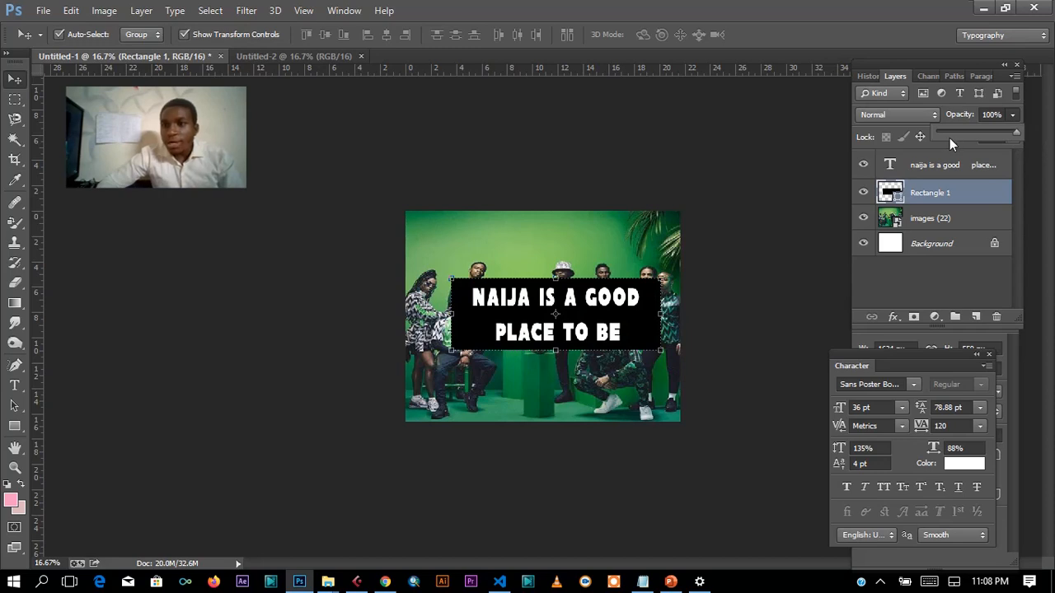
pyautogui.click(914, 192)
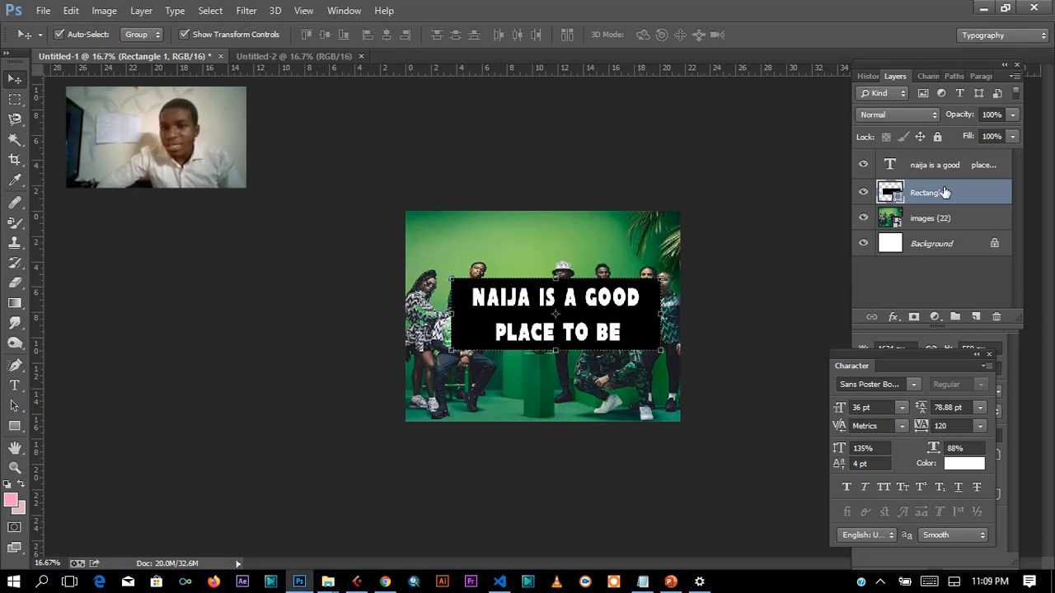
# Move the Rectangle 1 layer above the headline text layer and toggle its visibility off and on to compare.
pyautogui.moveTo(946, 192)
pyautogui.mouseDown()
pyautogui.moveTo(934, 181)
pyautogui.moveTo(926, 188)
pyautogui.mouseUp()
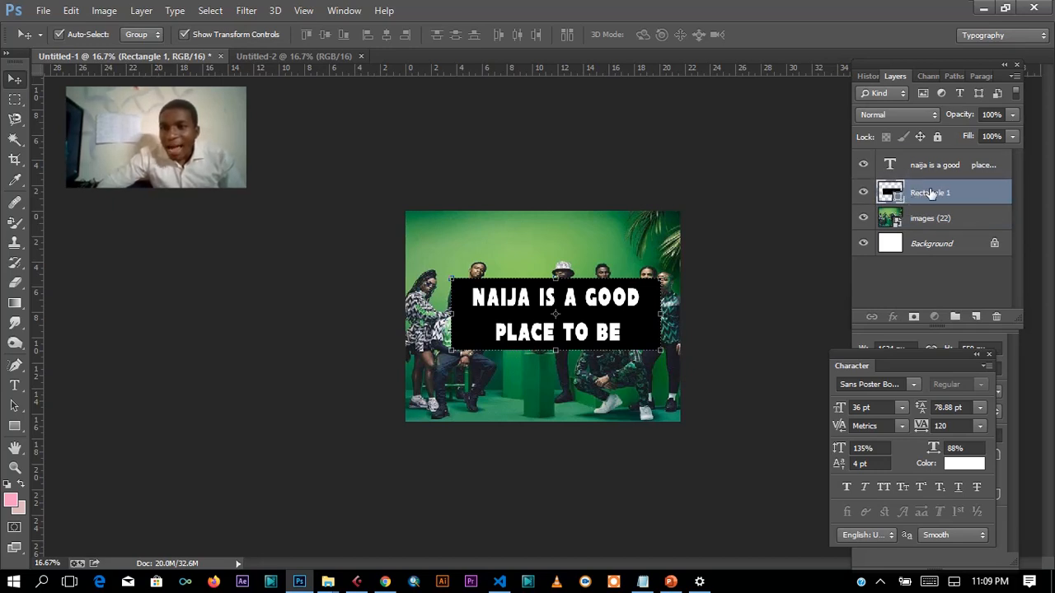
pyautogui.moveTo(931, 193); pyautogui.dragTo(935, 158)
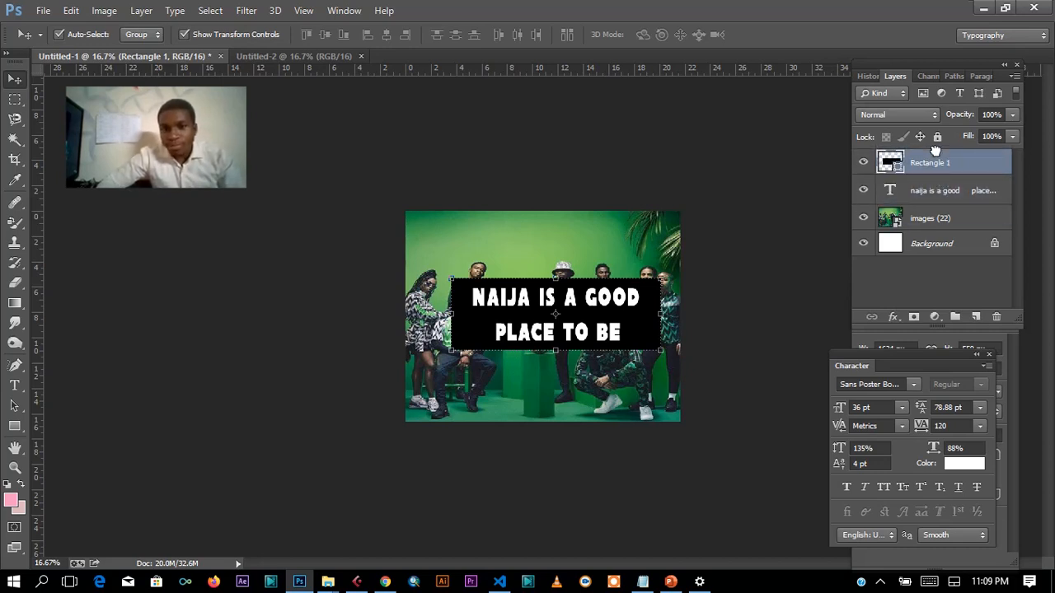
pyautogui.click(724, 265)
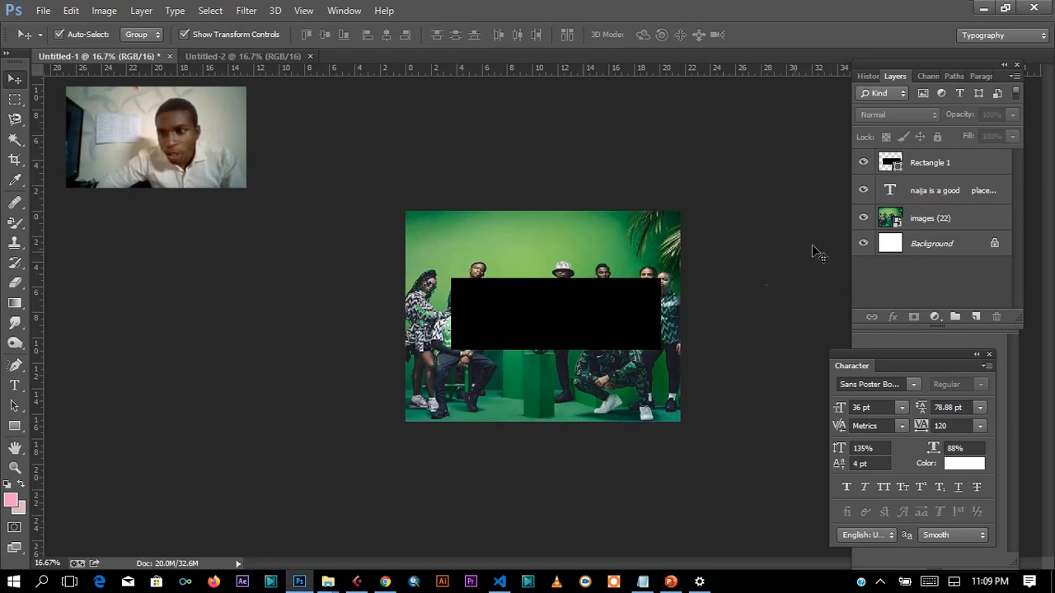
pyautogui.click(863, 162)
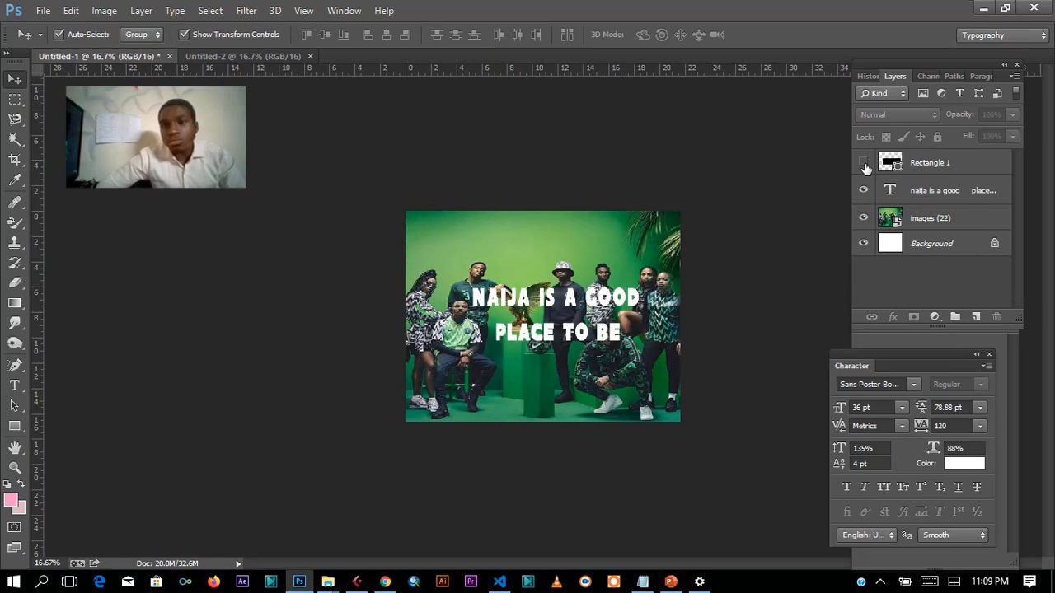
pyautogui.click(863, 162)
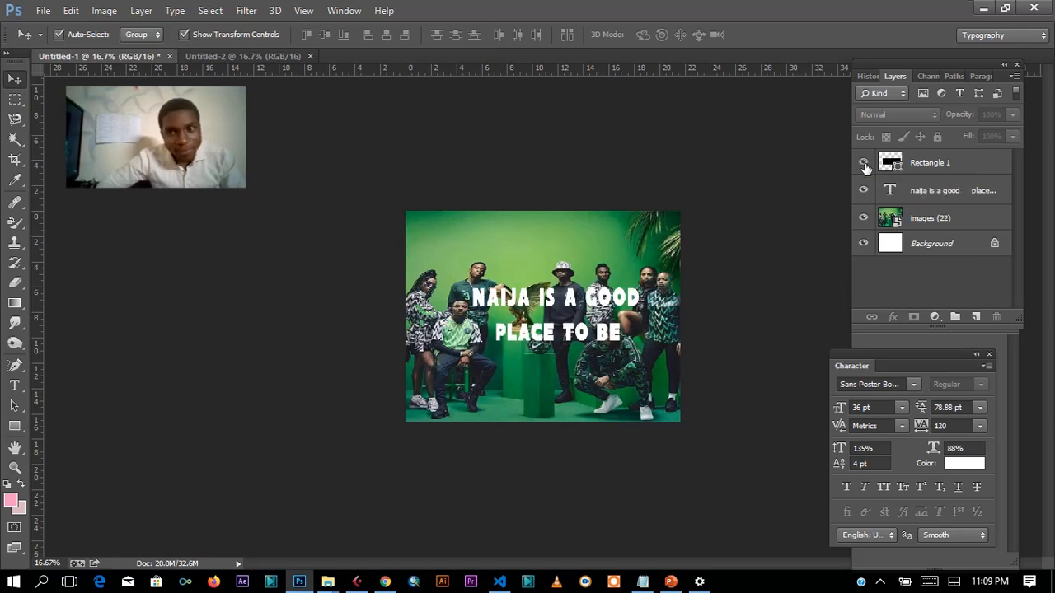
# Move the black rectangle down off the headline and back up over it, and hide the Rectangle 1 layer.
pyautogui.click(561, 319)
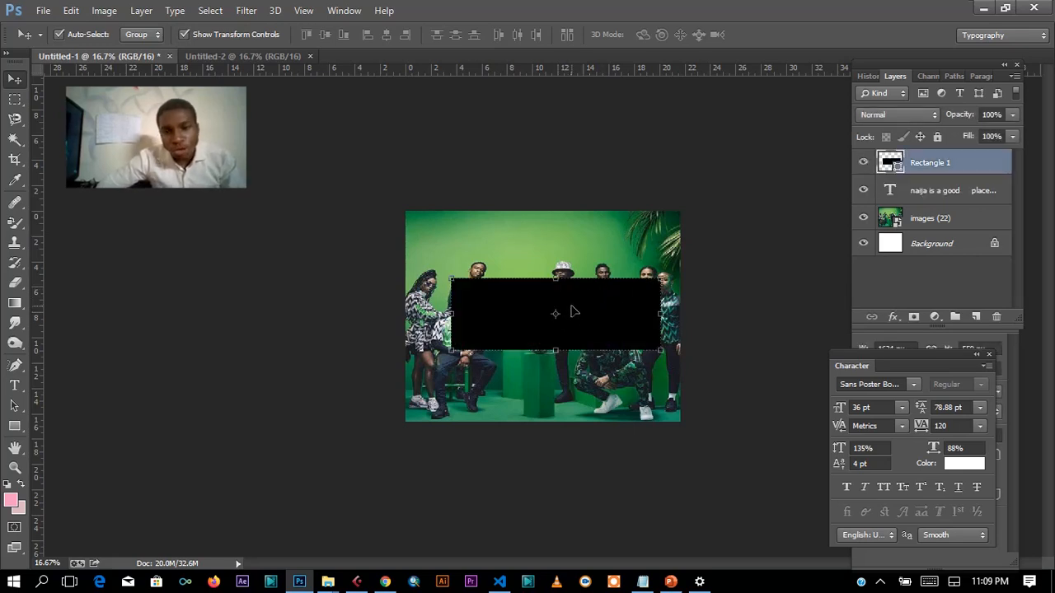
pyautogui.moveTo(567, 310); pyautogui.dragTo(574, 362)
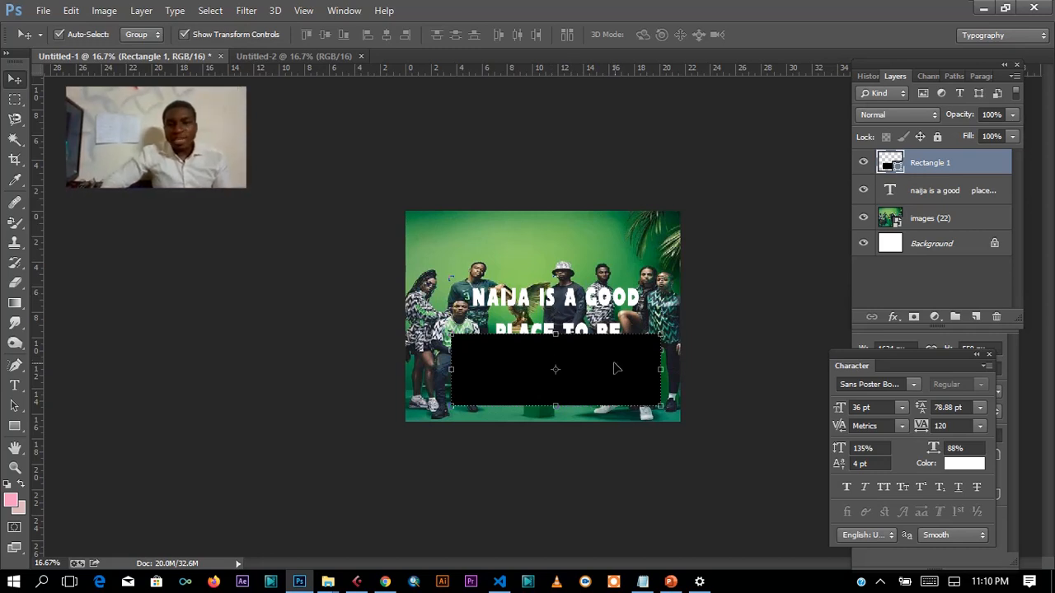
pyautogui.moveTo(608, 366); pyautogui.dragTo(615, 309)
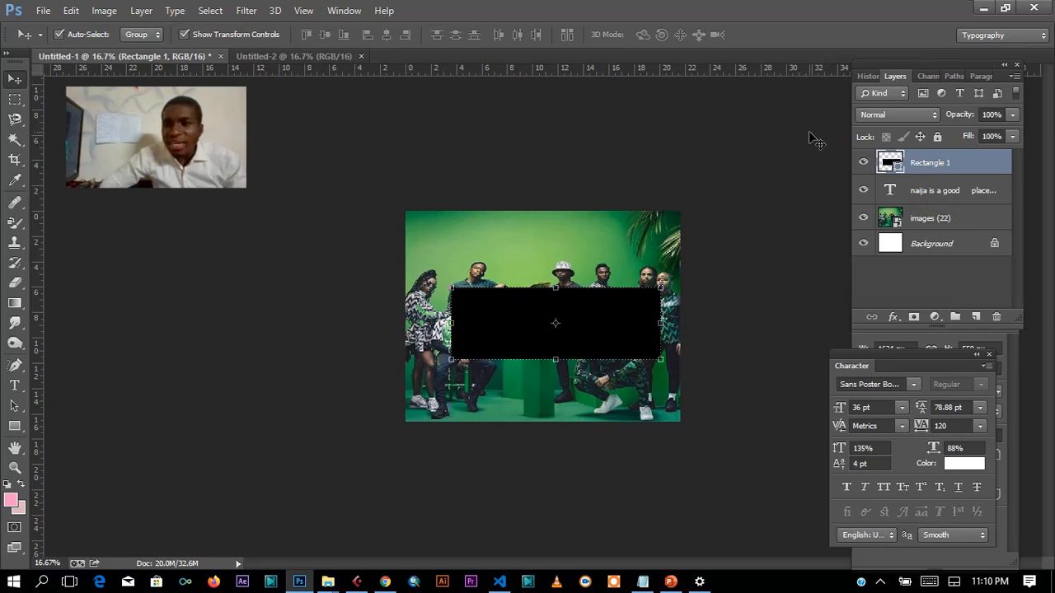
pyautogui.click(863, 162)
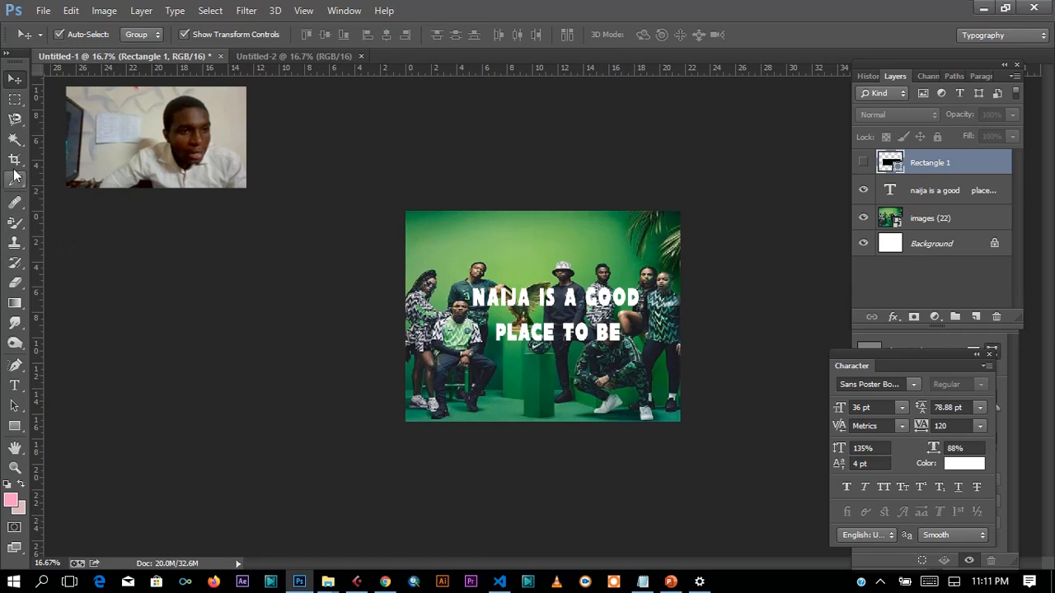
# Add the text "is that true ?" near the top of the image and move it down close above the NAIJA IS A GOOD line.
pyautogui.click(14, 384)
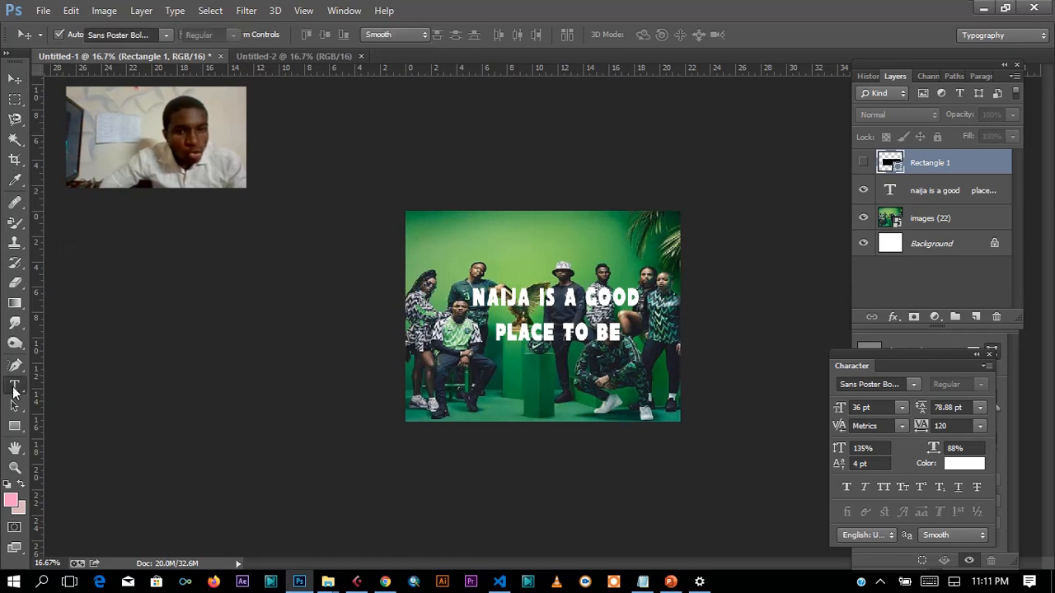
pyautogui.click(476, 256)
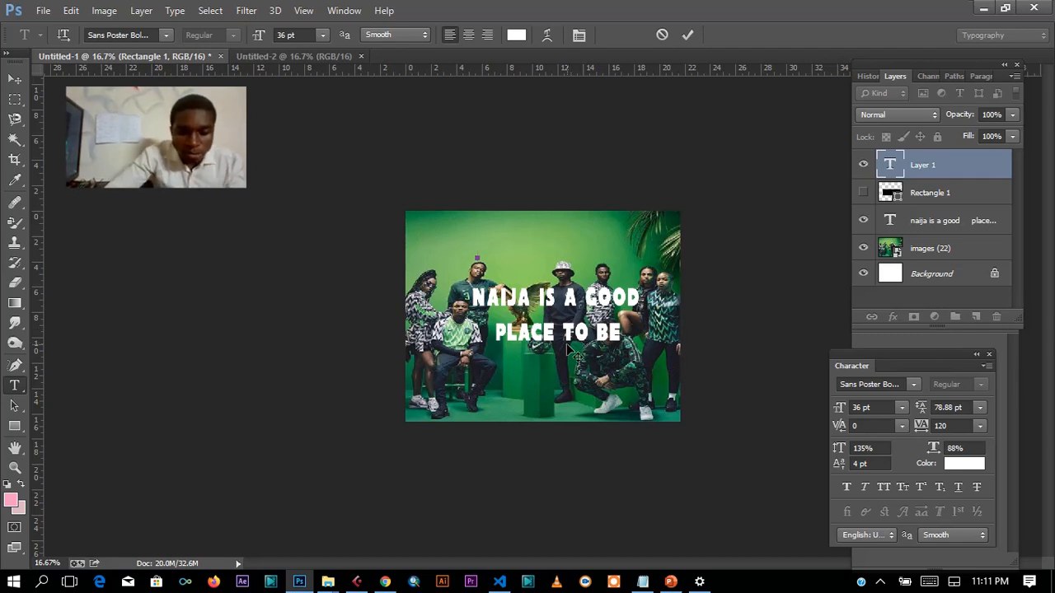
pyautogui.write('IS THATT')
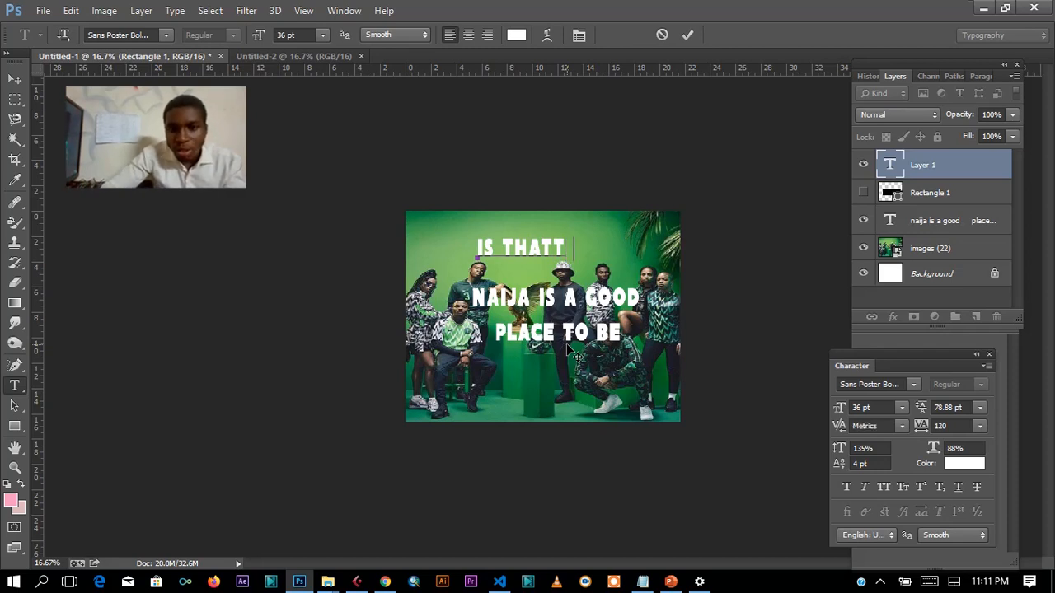
pyautogui.press('BackSpace')
pyautogui.write('TU')
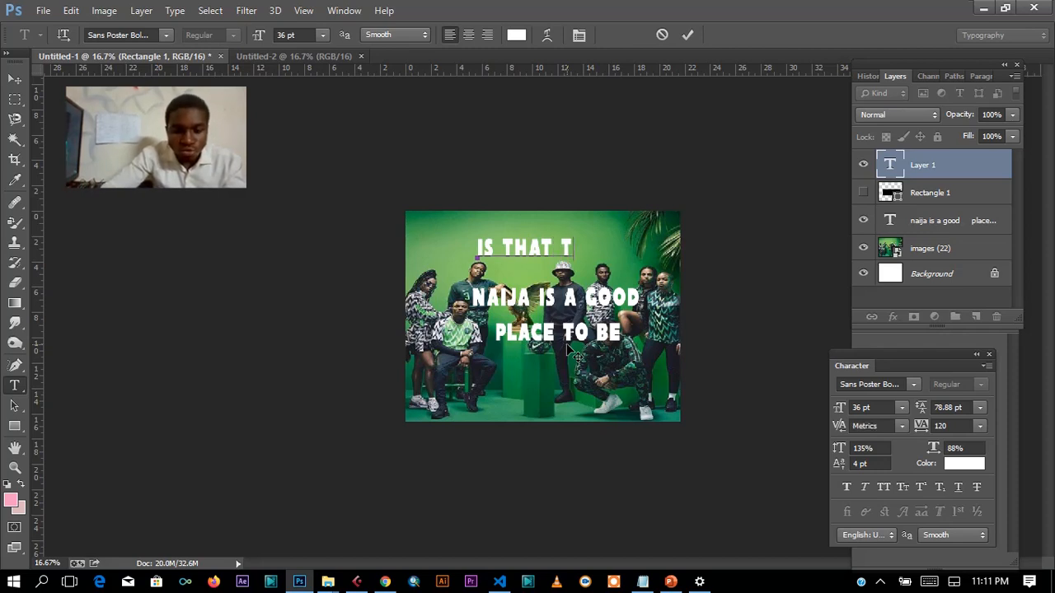
pyautogui.press('BackSpace')
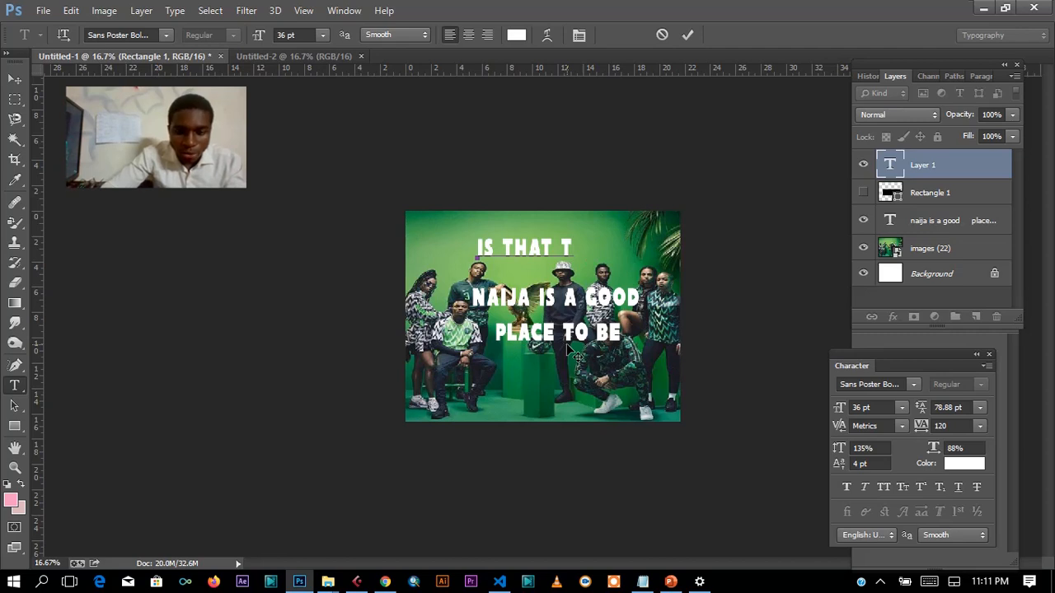
pyautogui.write('RUE')
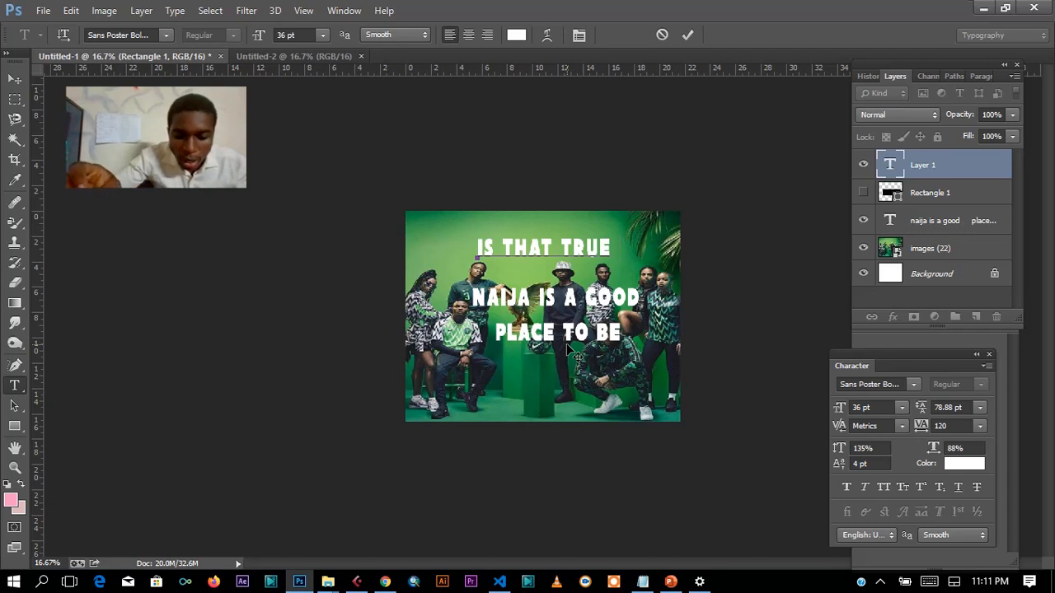
pyautogui.write('?')
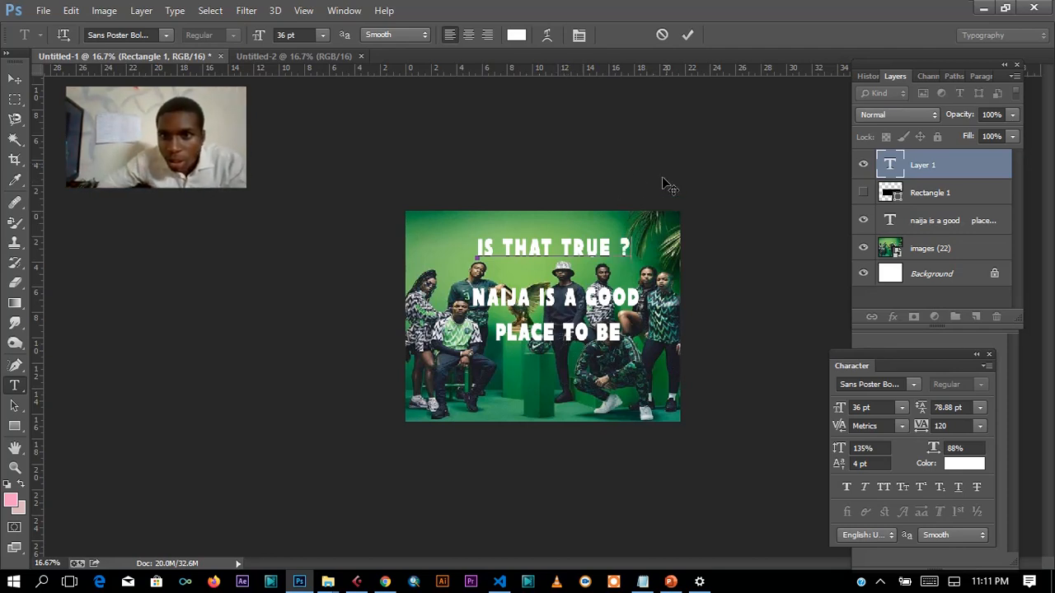
pyautogui.click(687, 35)
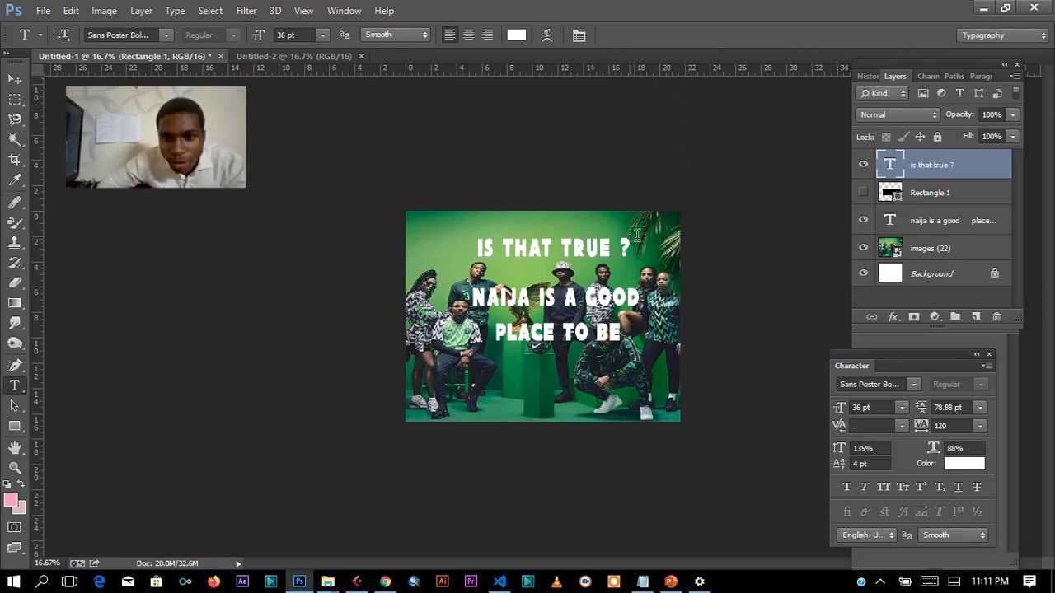
pyautogui.click(14, 78)
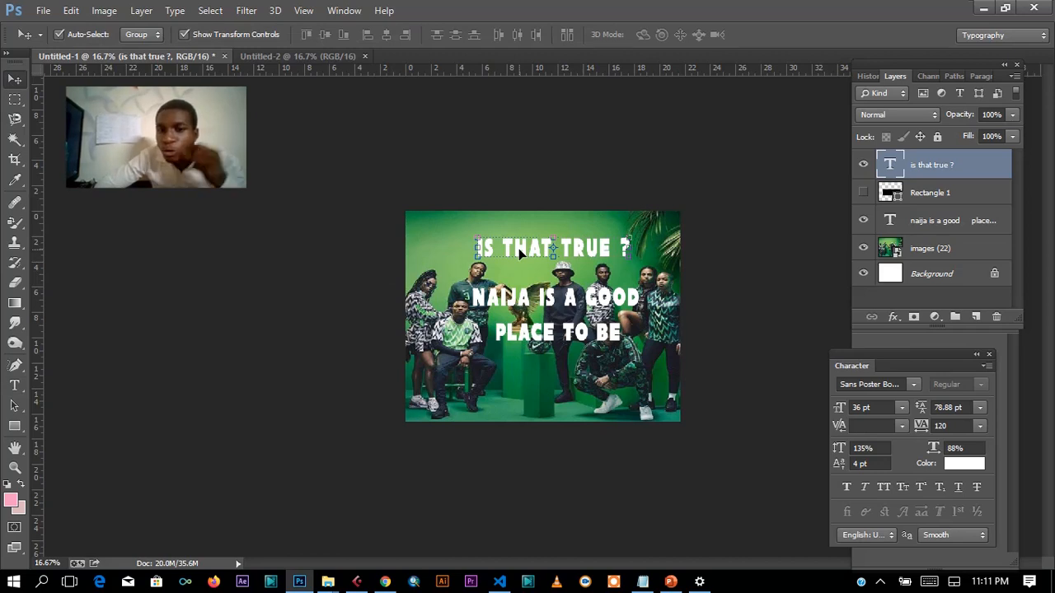
pyautogui.moveTo(520, 253)
pyautogui.mouseDown()
pyautogui.moveTo(522, 299)
pyautogui.moveTo(525, 266)
pyautogui.mouseUp()
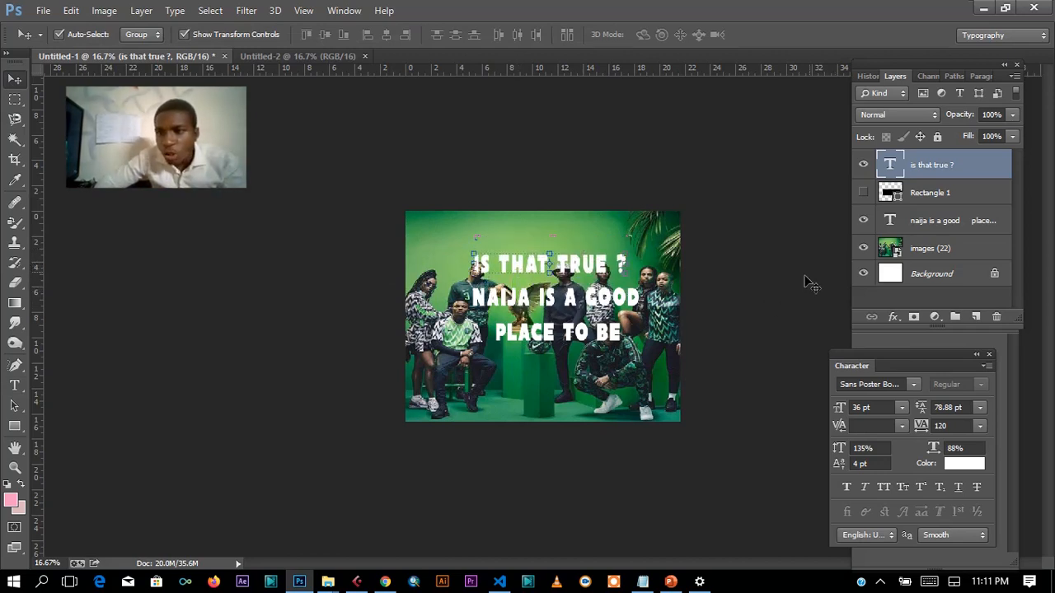
# Select the whole "is that true ?" text for recolouring and try several light and dark shades of red as its colour.
pyautogui.doubleClick(965, 174)
pyautogui.press('Escape')
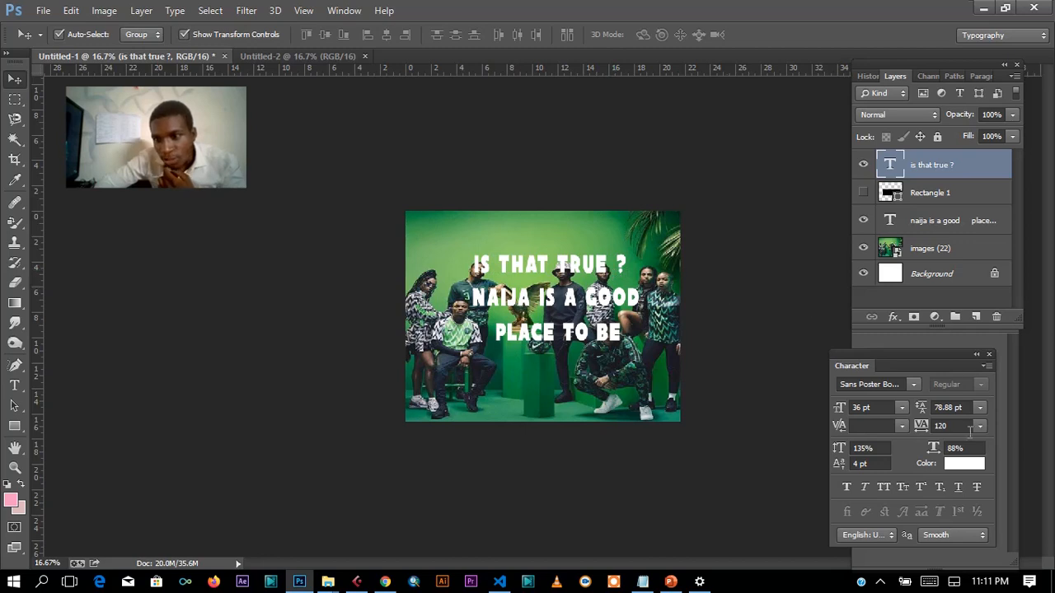
pyautogui.doubleClick(897, 165)
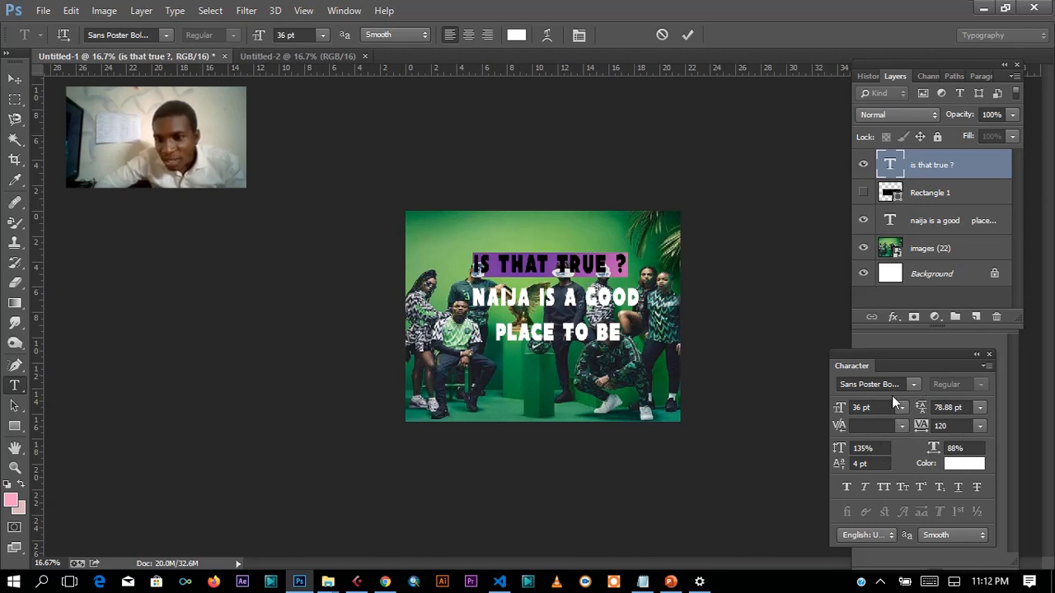
pyautogui.click(961, 466)
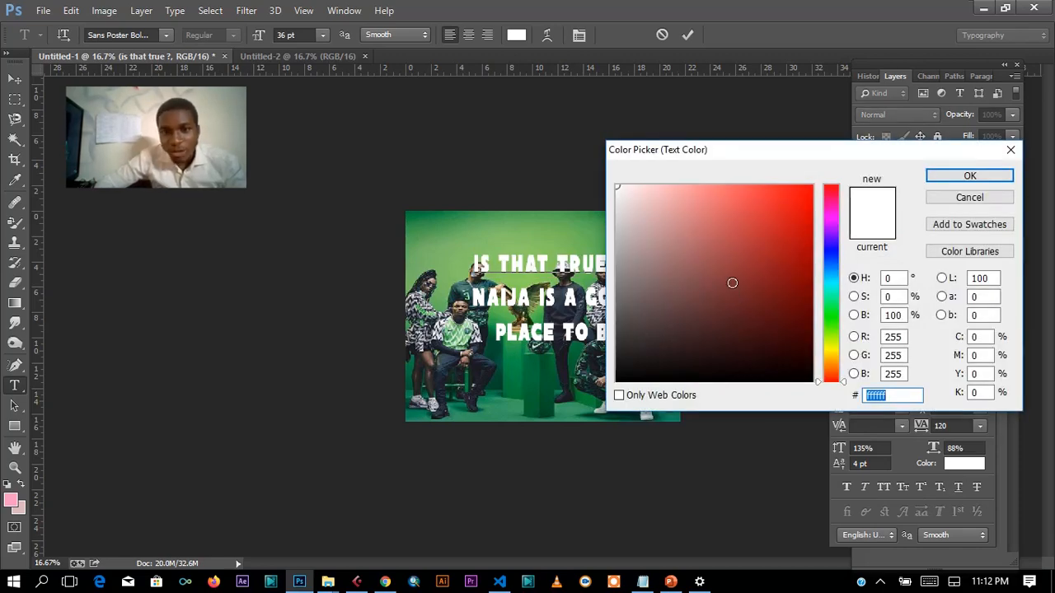
pyautogui.click(784, 236)
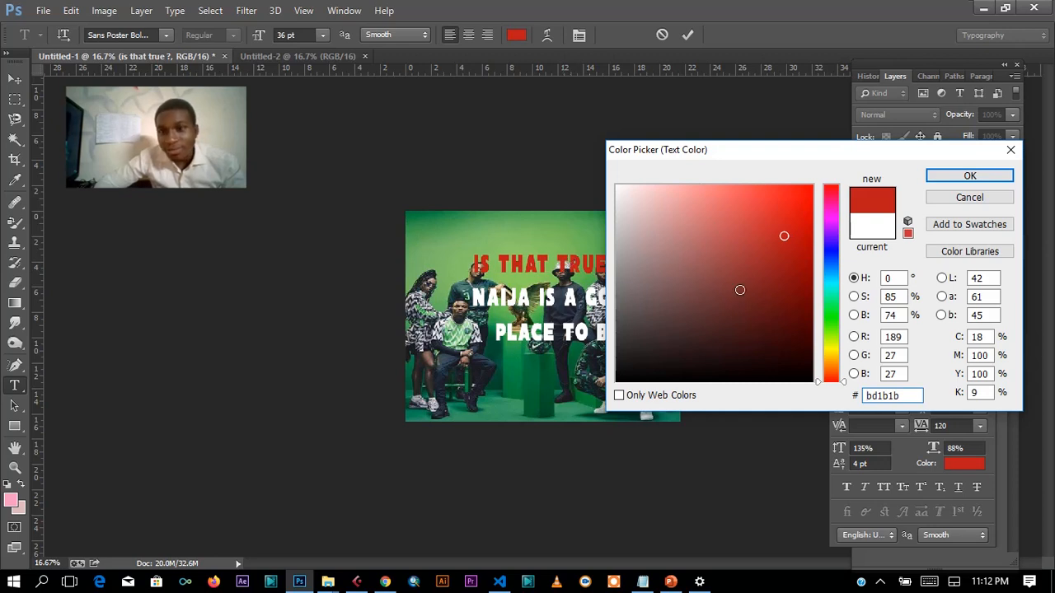
pyautogui.click(780, 303)
pyautogui.click(772, 354)
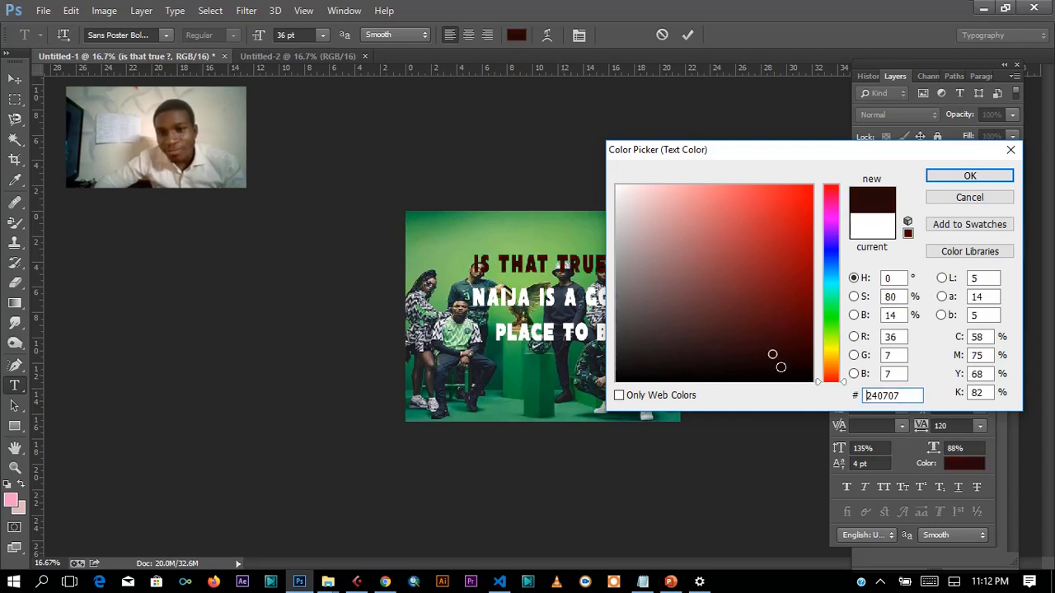
pyautogui.click(787, 261)
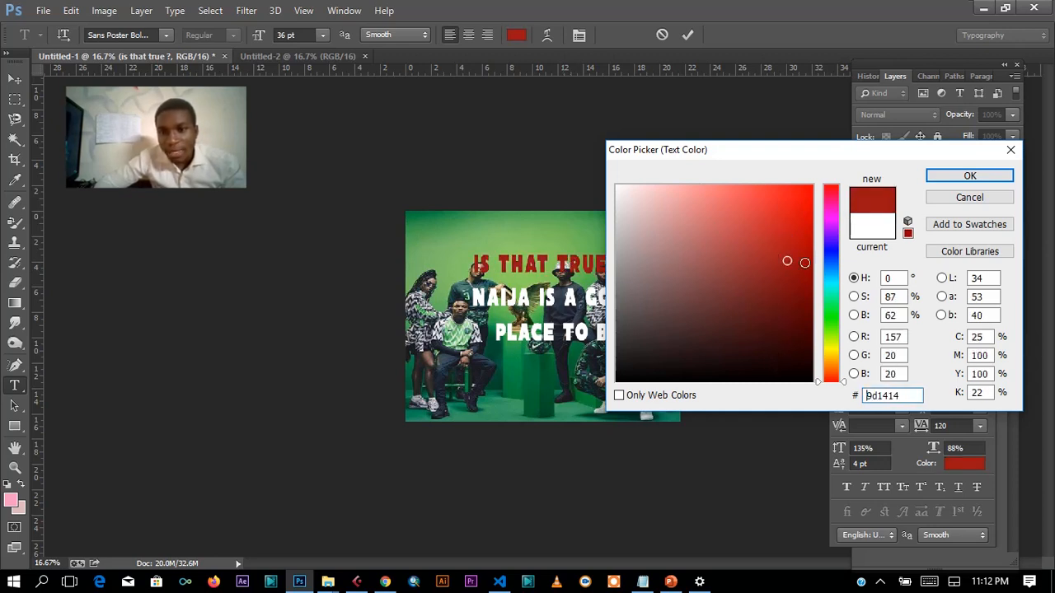
# Try teal, green and yellow as the colour of the "is that true ?" text.
pyautogui.click(830, 294)
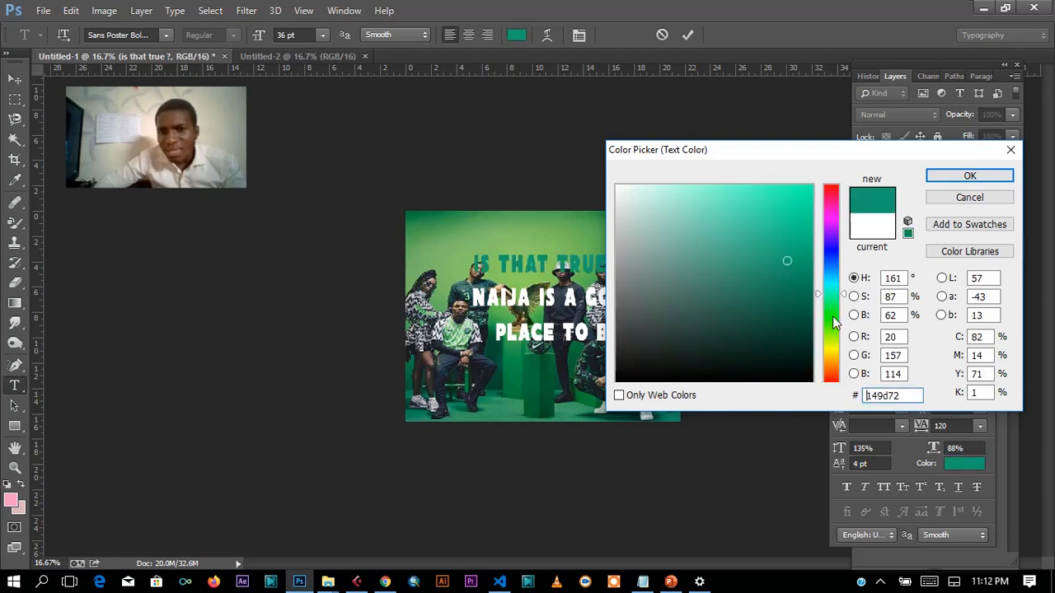
pyautogui.click(830, 329)
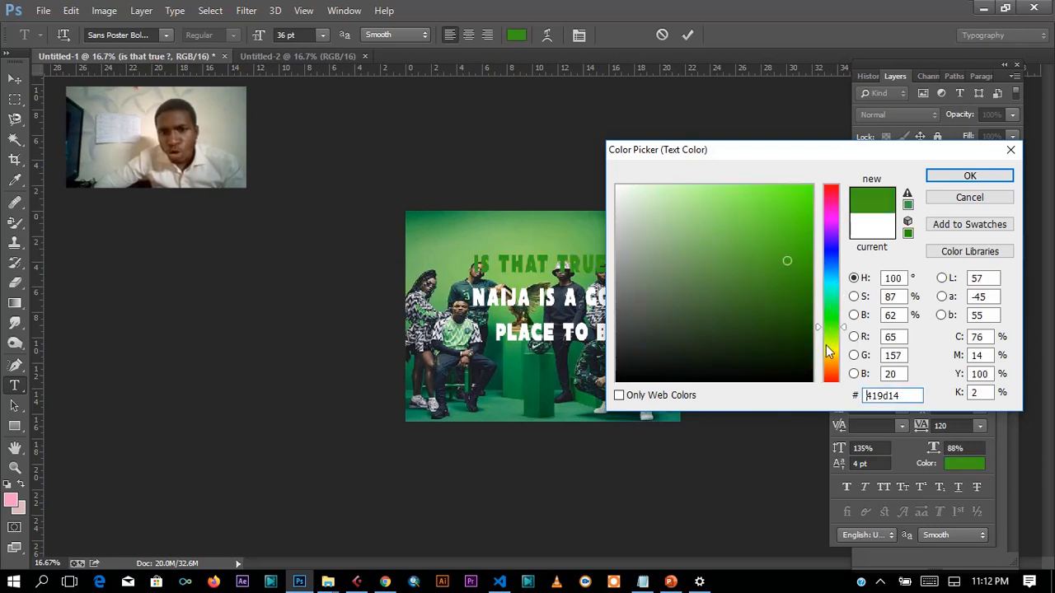
pyautogui.click(831, 346)
pyautogui.click(784, 217)
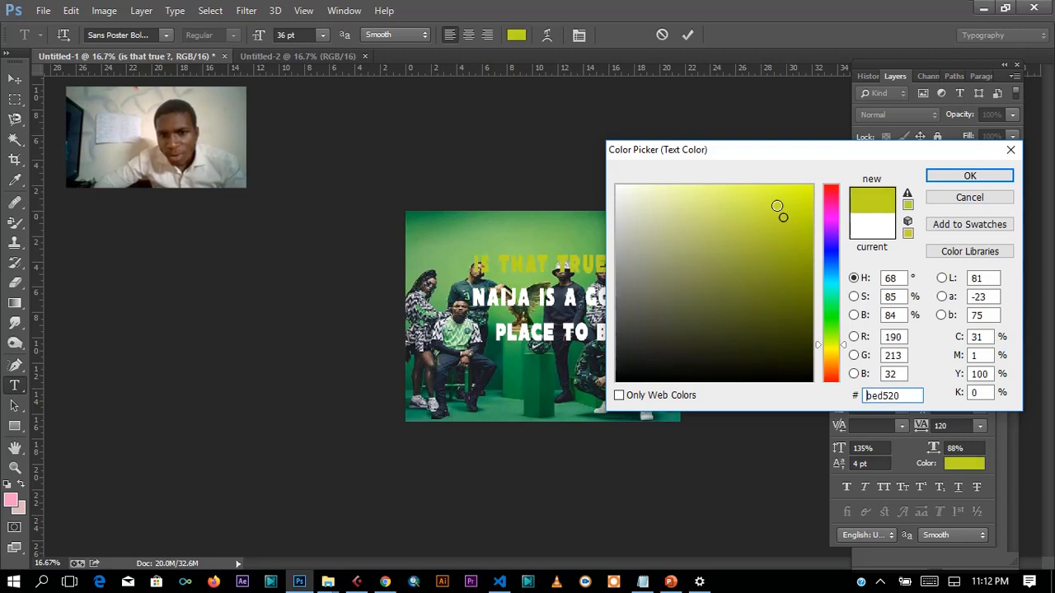
# Set the "is that true ?" text colour to a bright red and commit the text edit.
pyautogui.click(829, 189)
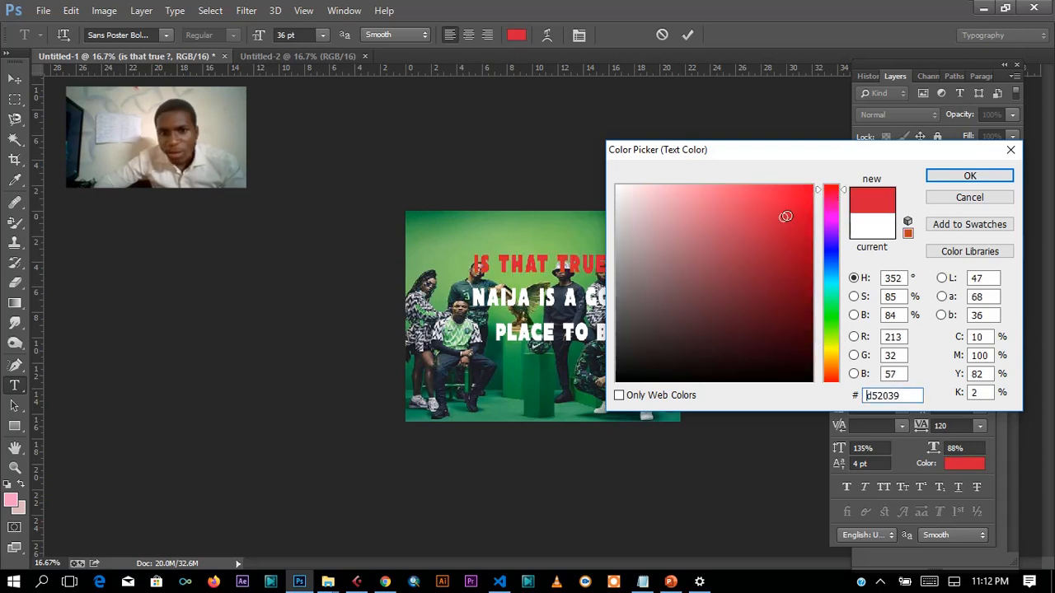
pyautogui.click(775, 214)
pyautogui.click(786, 203)
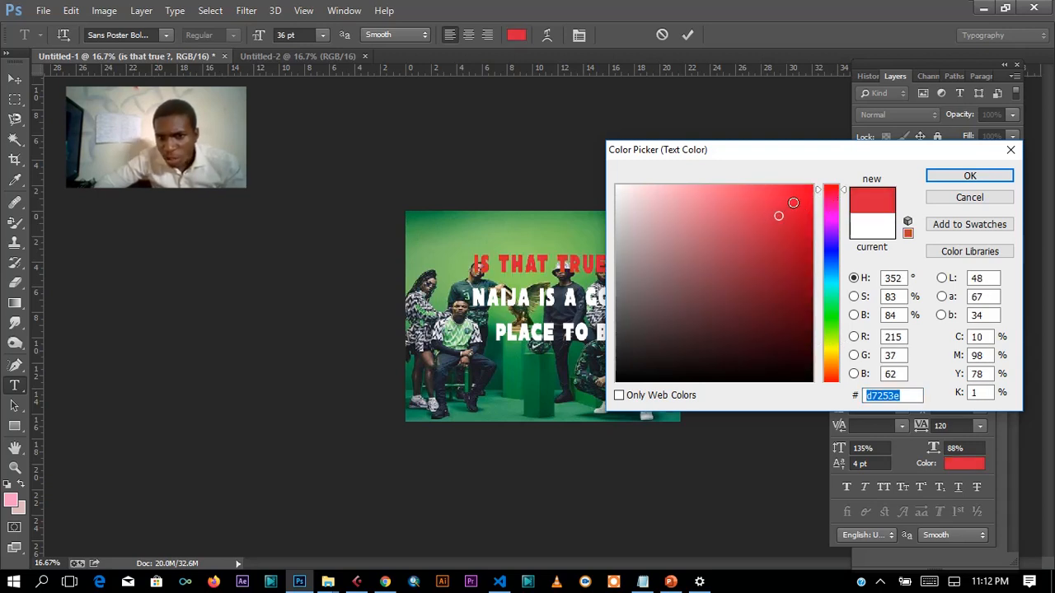
pyautogui.click(954, 177)
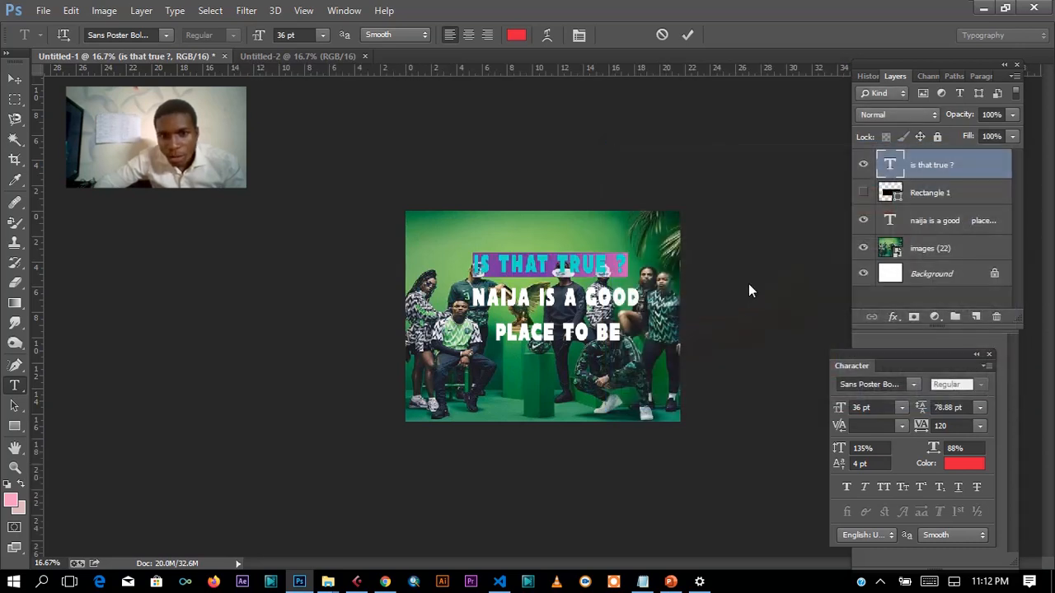
pyautogui.click(688, 35)
pyautogui.press('v')
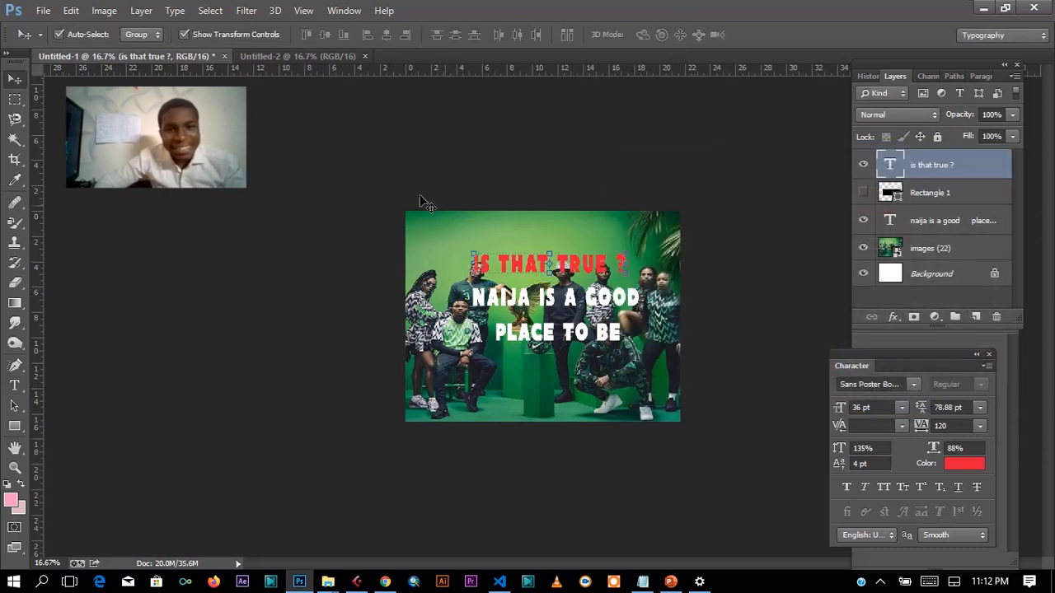
# Move the red "is that true ?" text down so it overlaps the NAIJA IS A GOOD line, then deselect it.
pyautogui.moveTo(524, 266); pyautogui.dragTo(525, 299)
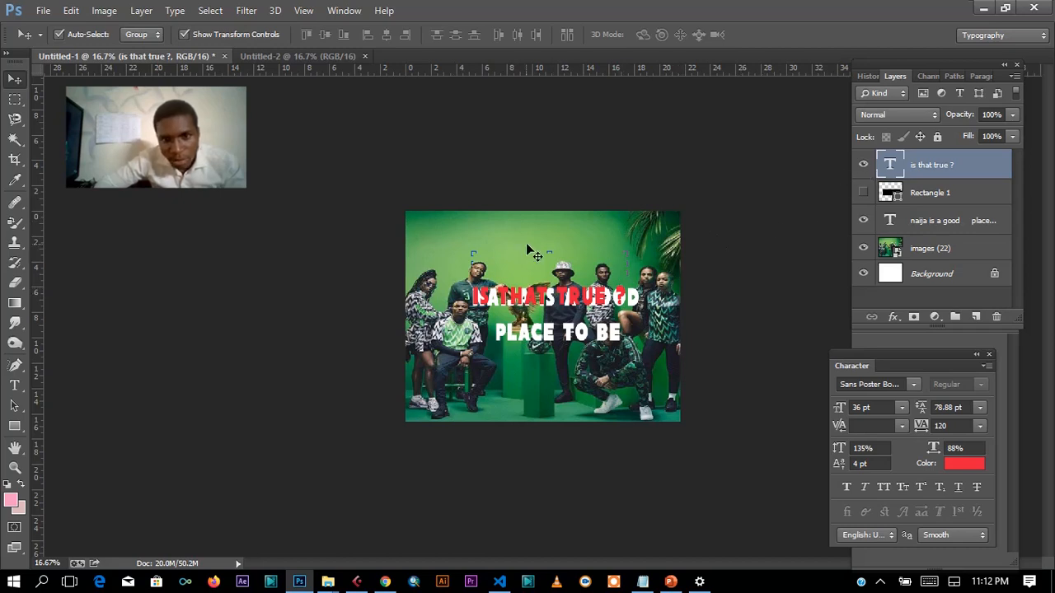
pyautogui.click(429, 239)
pyautogui.click(789, 177)
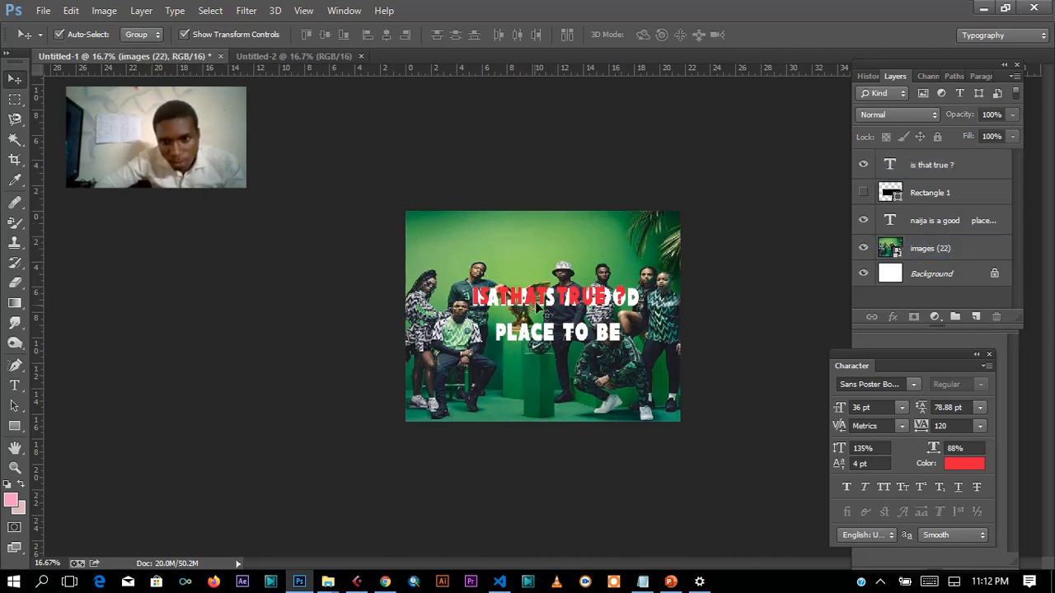
# Enlarge the red "is that true ?" text to about 116% width and 167% height with Free Transform.
pyautogui.click(535, 305)
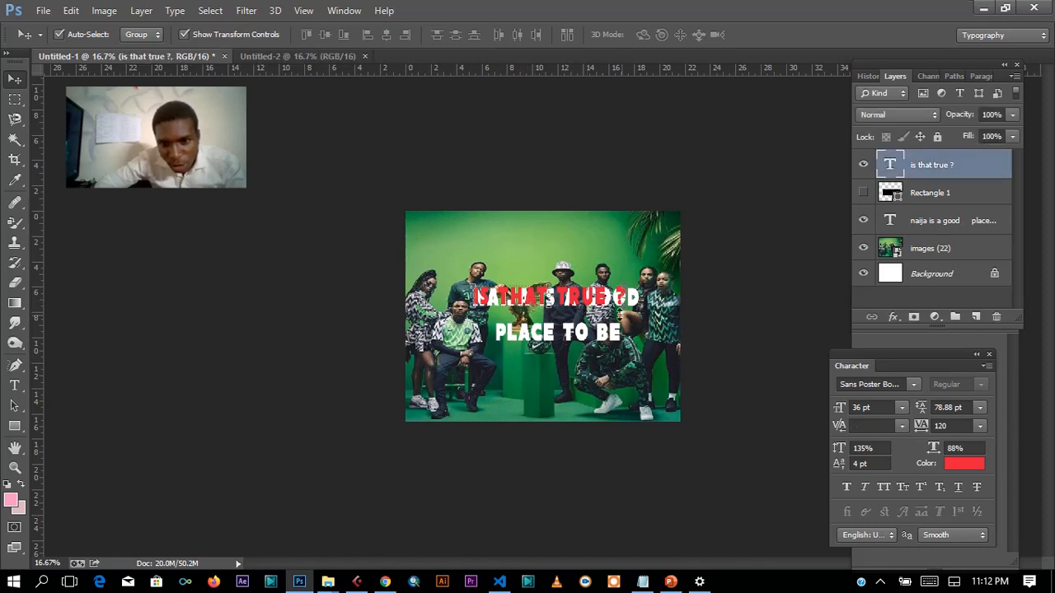
pyautogui.hotkey('ctrl', 't')
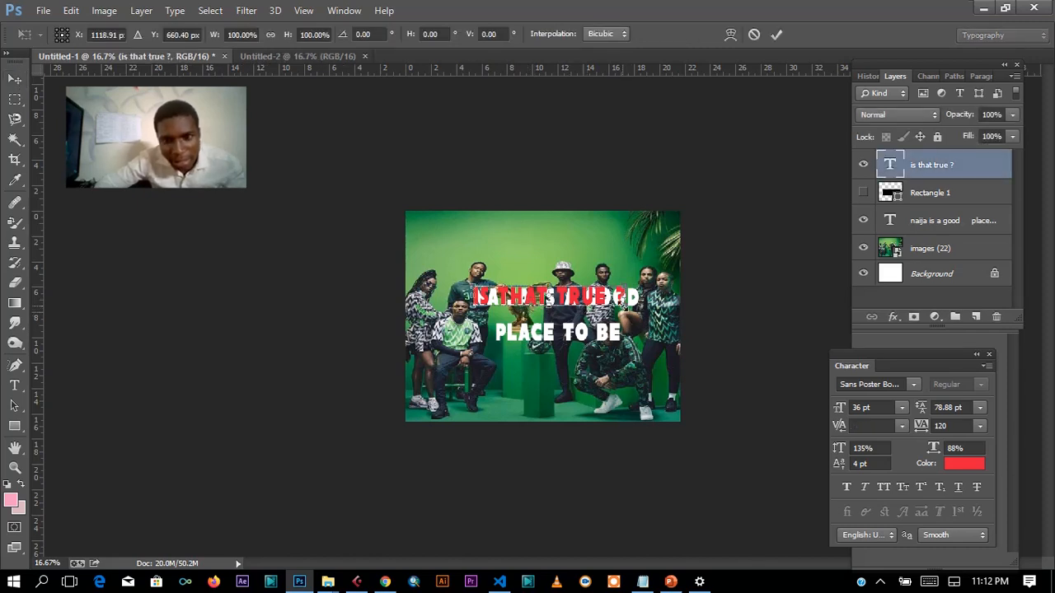
pyautogui.moveTo(625, 306); pyautogui.dragTo(651, 322)
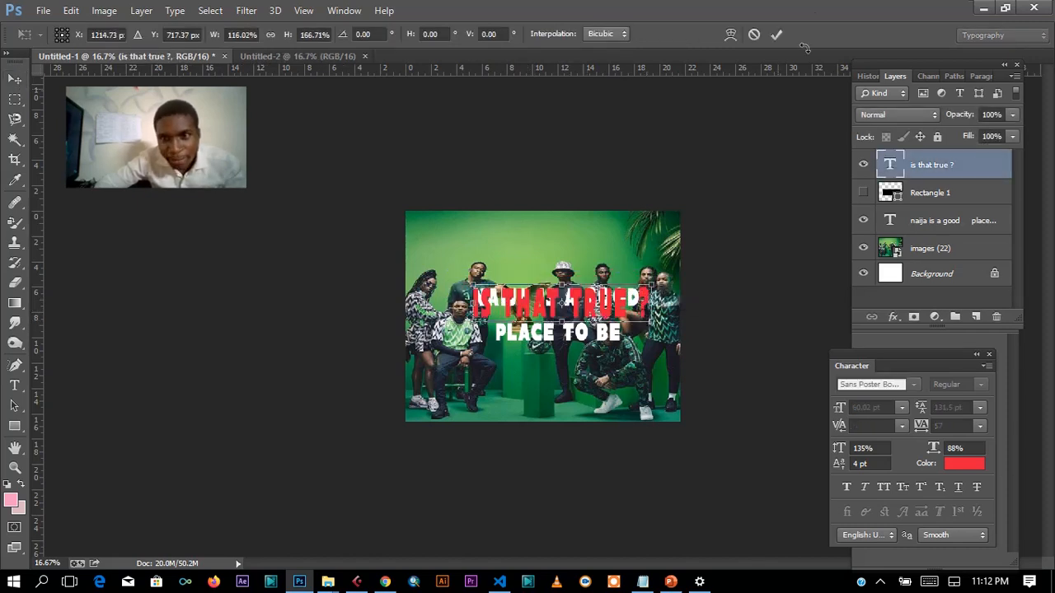
pyautogui.click(777, 34)
pyautogui.click(623, 247)
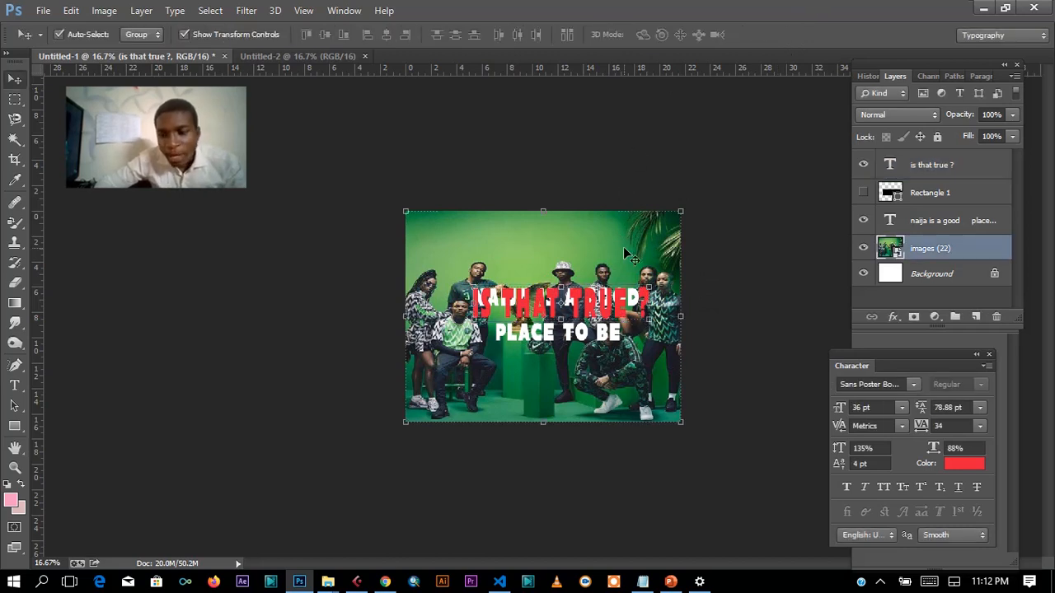
# Shift the enlarged red text slightly up and right, keeping it partly overlapping the NAIJA IS A GOOD line.
pyautogui.moveTo(528, 308)
pyautogui.mouseDown()
pyautogui.moveTo(525, 257)
pyautogui.moveTo(523, 298)
pyautogui.mouseUp()
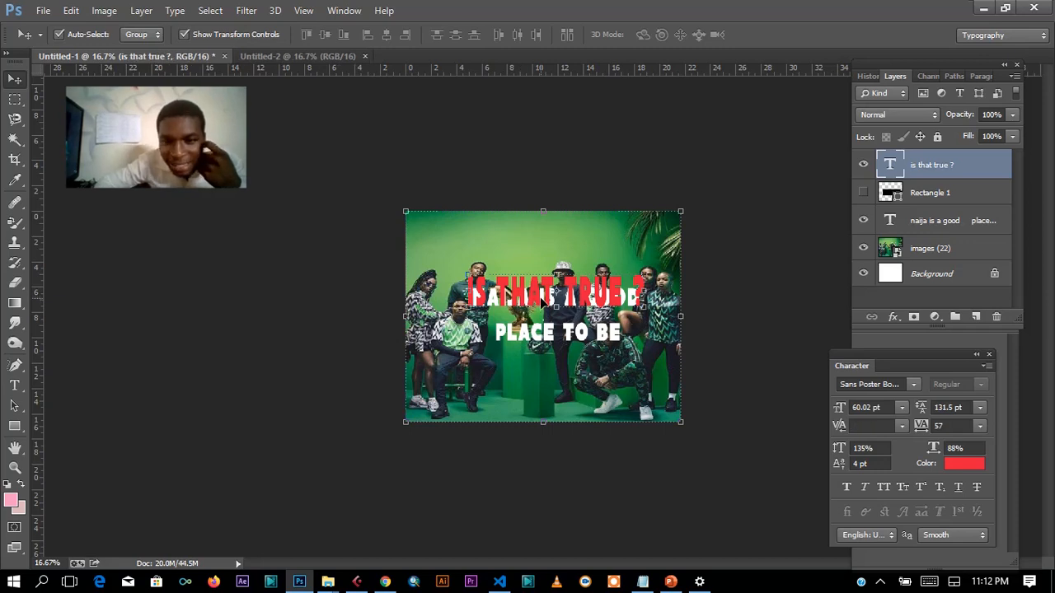
pyautogui.moveTo(521, 298); pyautogui.dragTo(544, 286)
pyautogui.moveTo(533, 291); pyautogui.dragTo(531, 289)
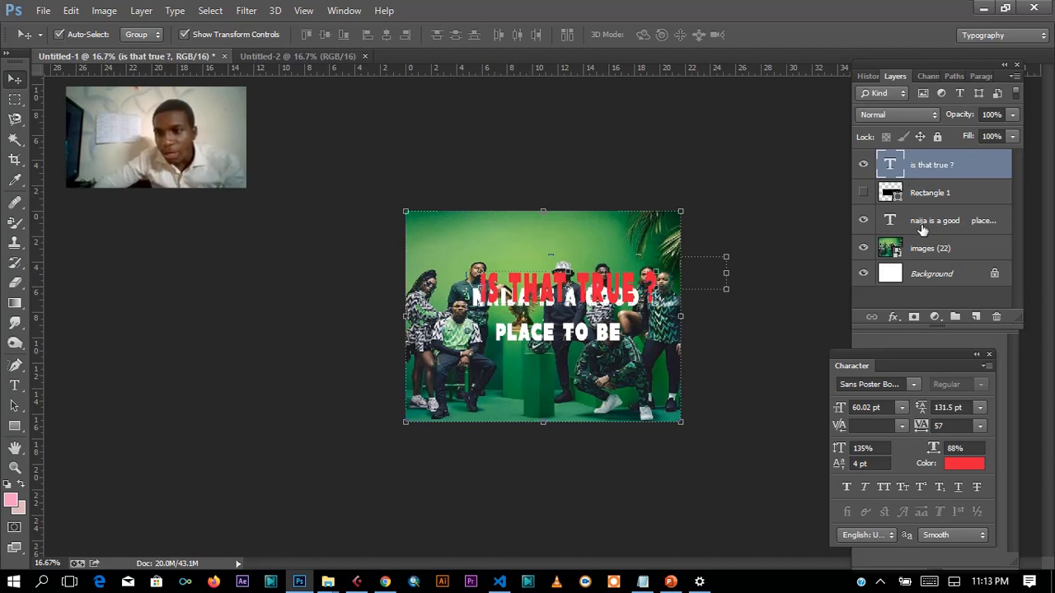
# Bring the "naija is a good place to be" layer to the top of the stack and nudge the headline up over the red text.
pyautogui.moveTo(922, 225); pyautogui.dragTo(900, 153)
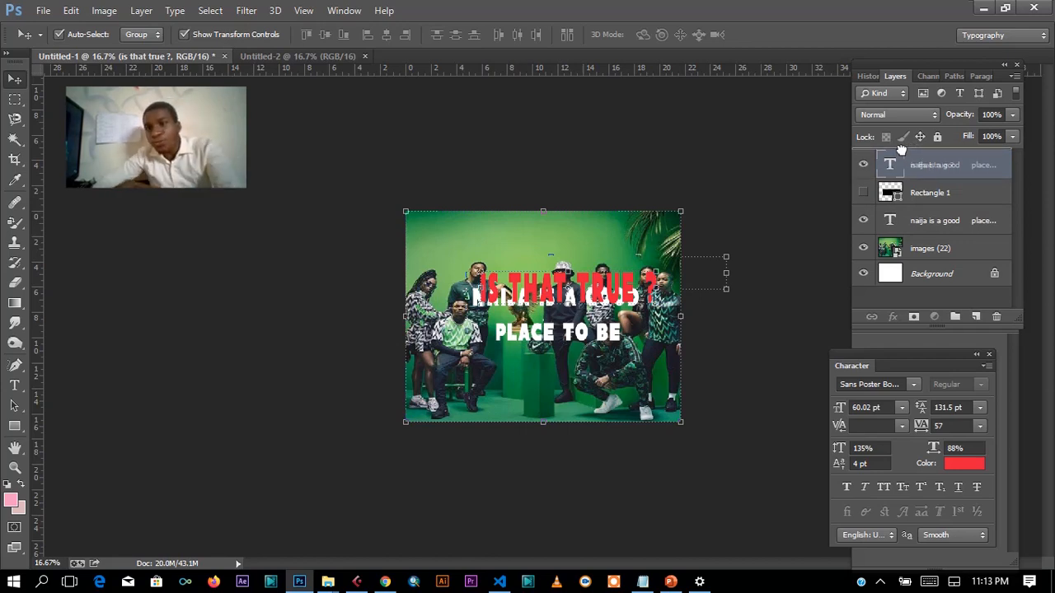
pyautogui.moveTo(901, 150); pyautogui.dragTo(901, 150)
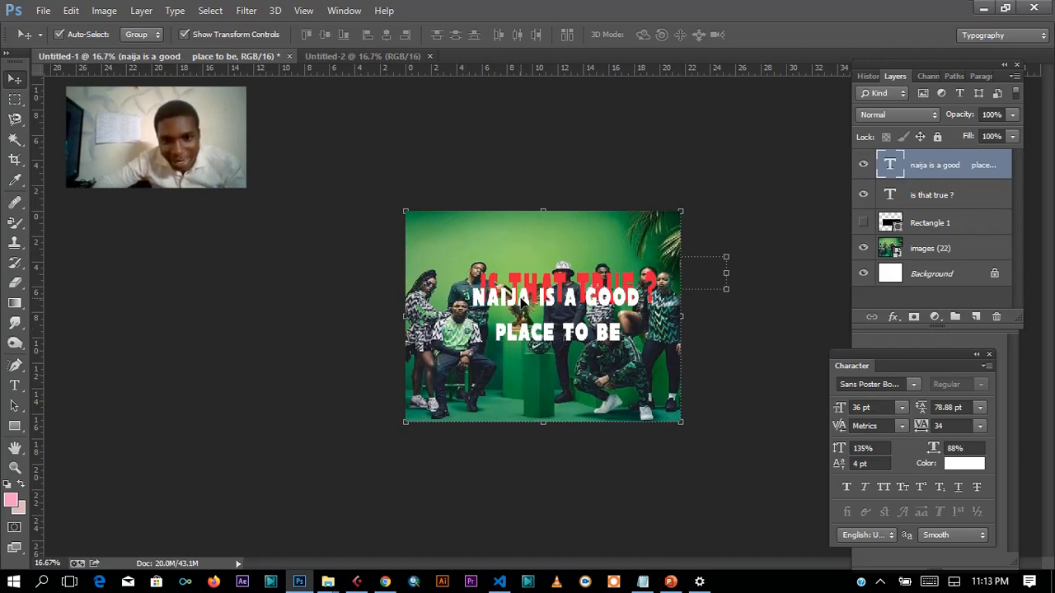
pyautogui.moveTo(593, 302); pyautogui.dragTo(592, 295)
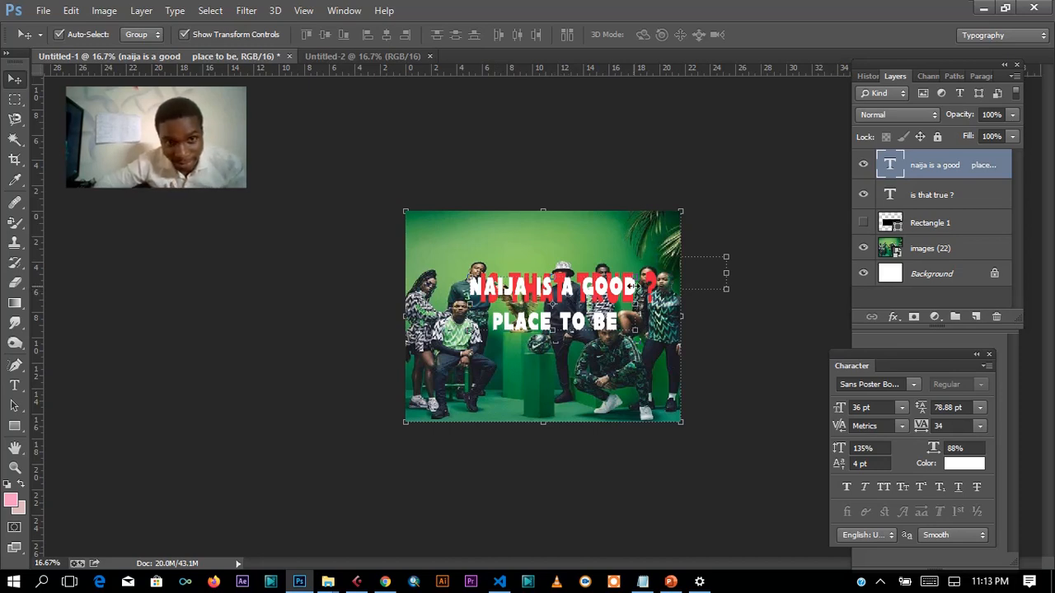
# Switch to the blank Untitled-2 document and enter the letter "n" as a new text layer in the canvas's upper-left area.
pyautogui.click(344, 61)
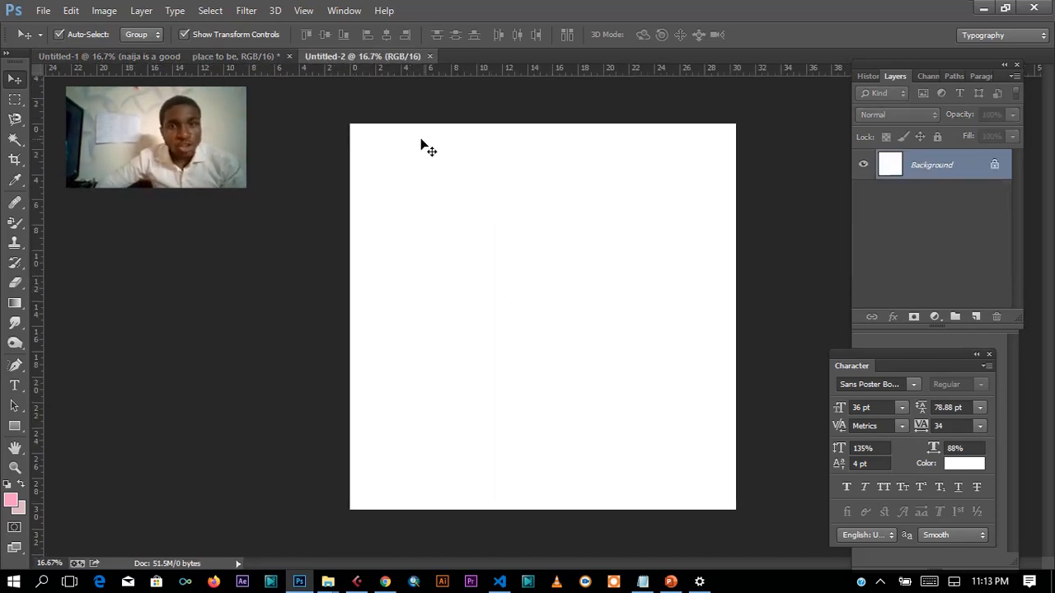
pyautogui.click(14, 385)
pyautogui.click(409, 218)
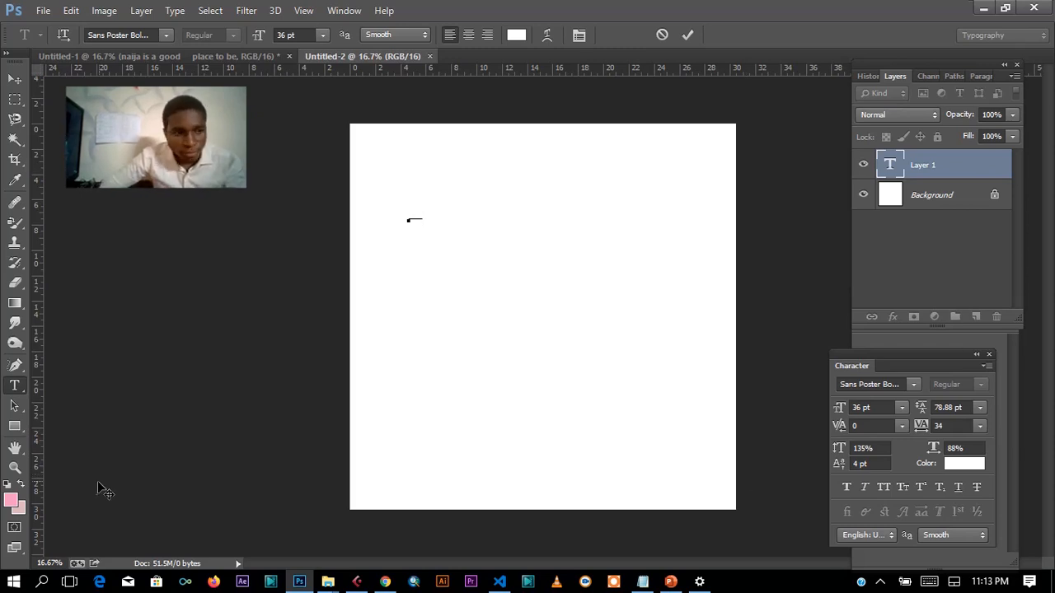
# Try to set a very dark red text colour without the letter selected.
pyautogui.click(973, 467)
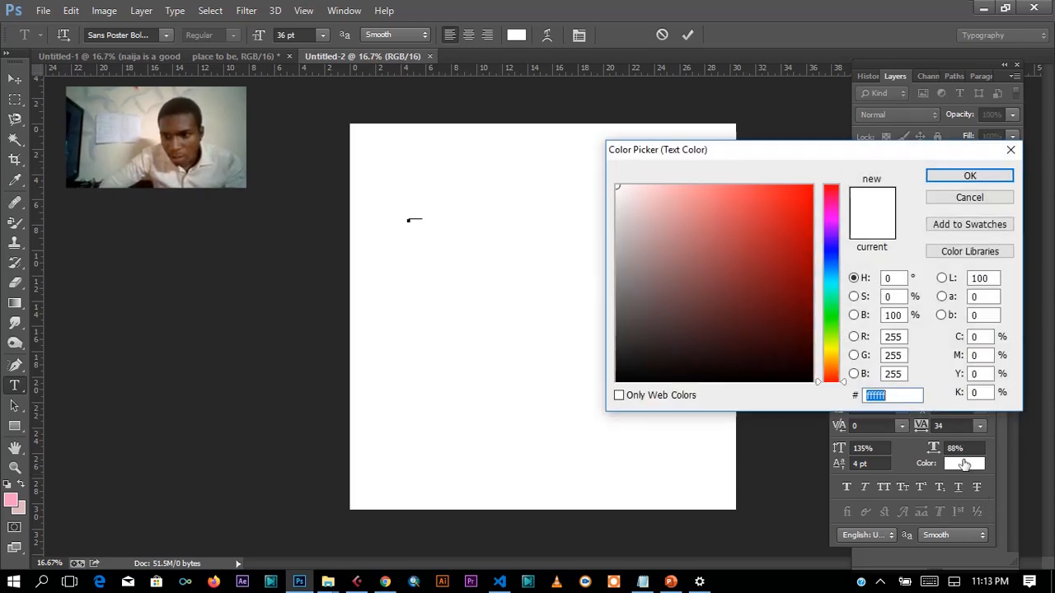
pyautogui.click(735, 293)
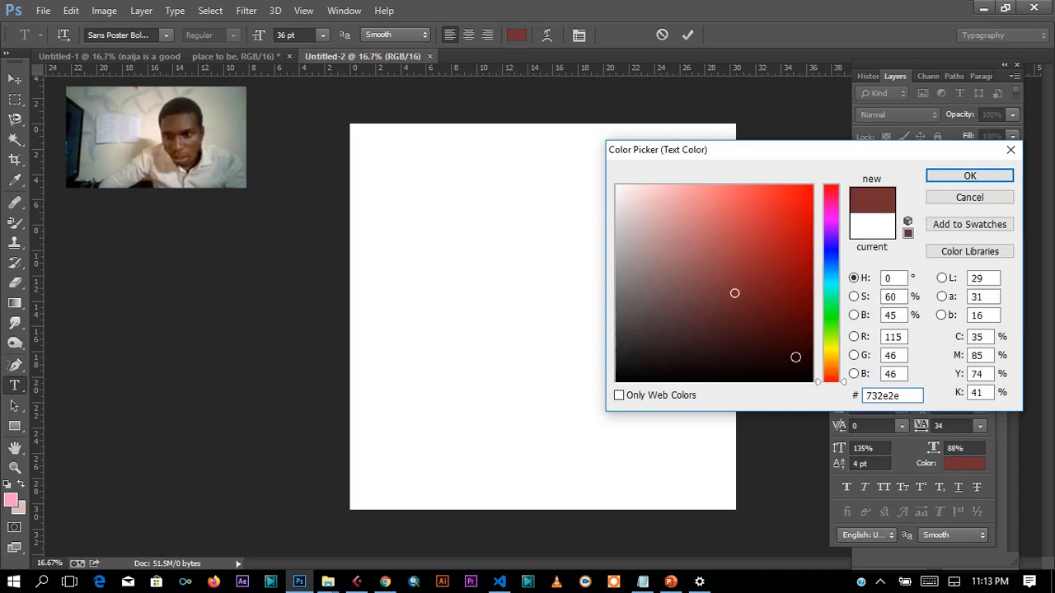
pyautogui.click(795, 357)
pyautogui.click(967, 176)
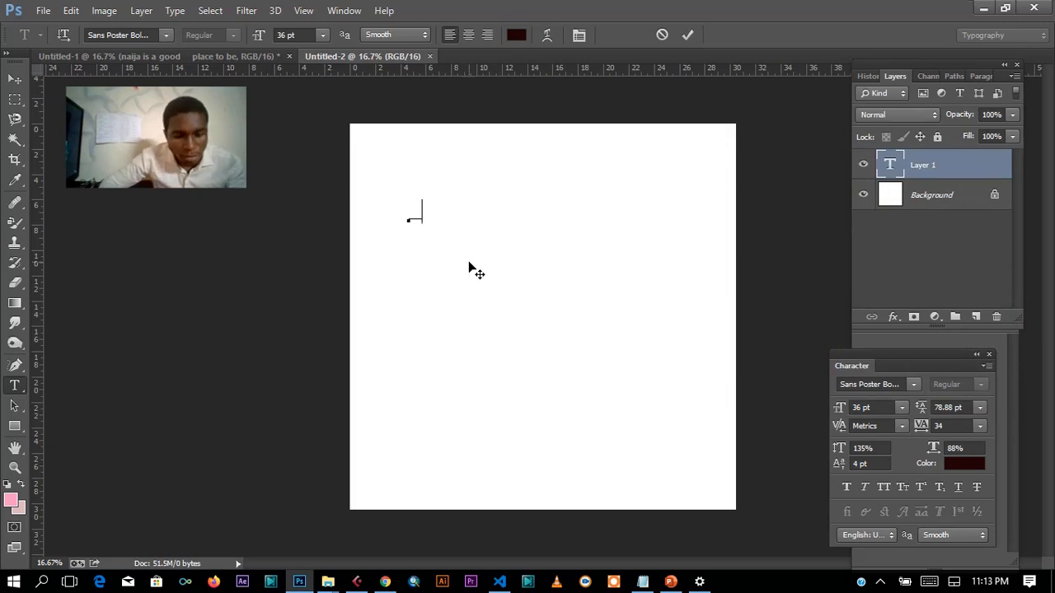
# Select the letter N, set its colour to the very dark red 200505 and commit the text.
pyautogui.hotkey('ctrl', 'a')
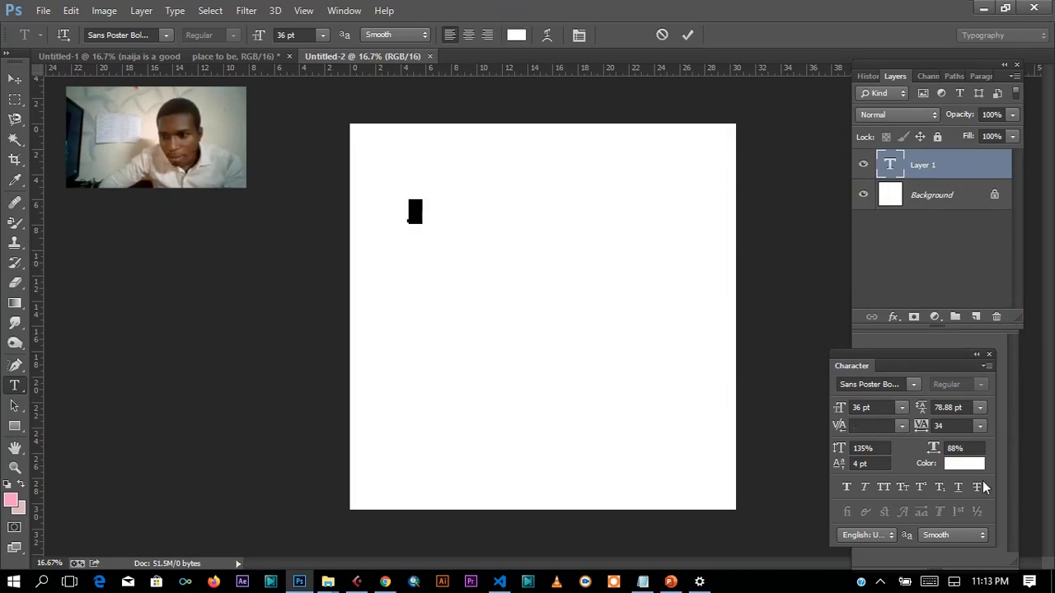
pyautogui.click(964, 464)
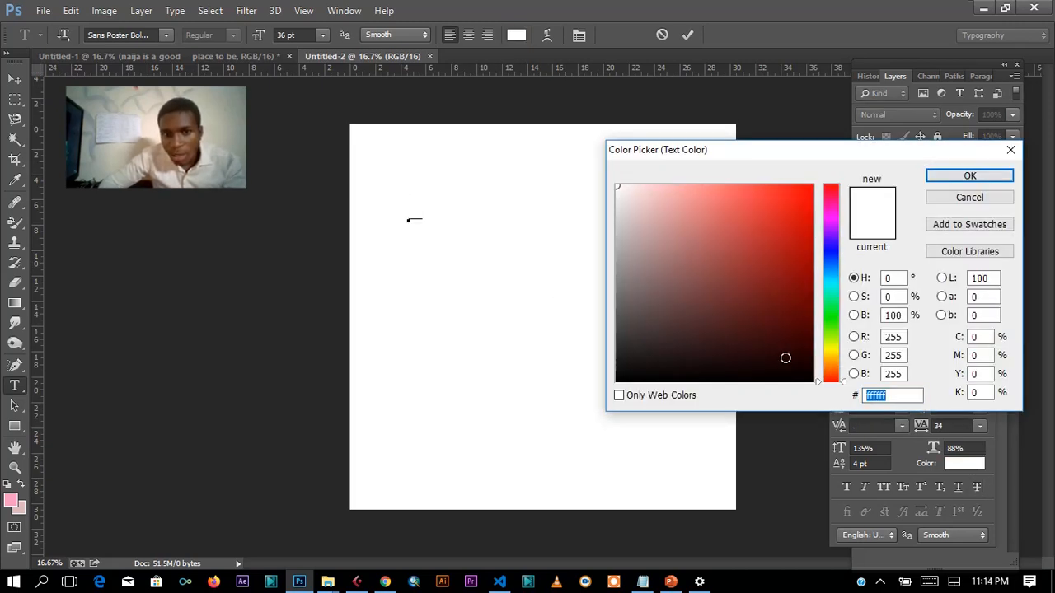
pyautogui.write('200505')
pyautogui.click(969, 175)
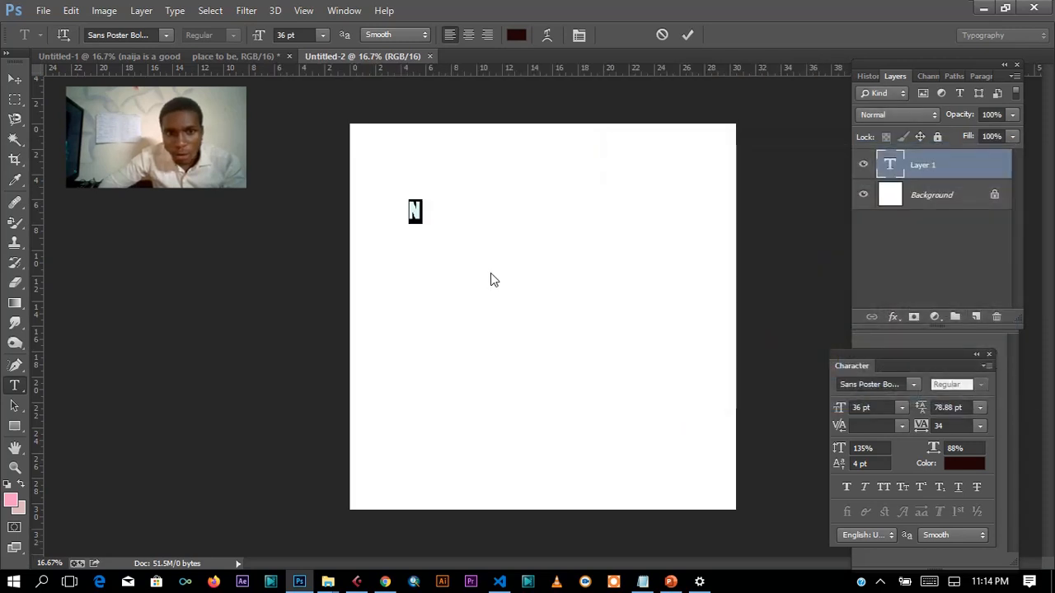
pyautogui.click(688, 37)
# Enlarge the letter N to about 968% width and 613% height with the transform handles and apply the transformation.
pyautogui.click(14, 78)
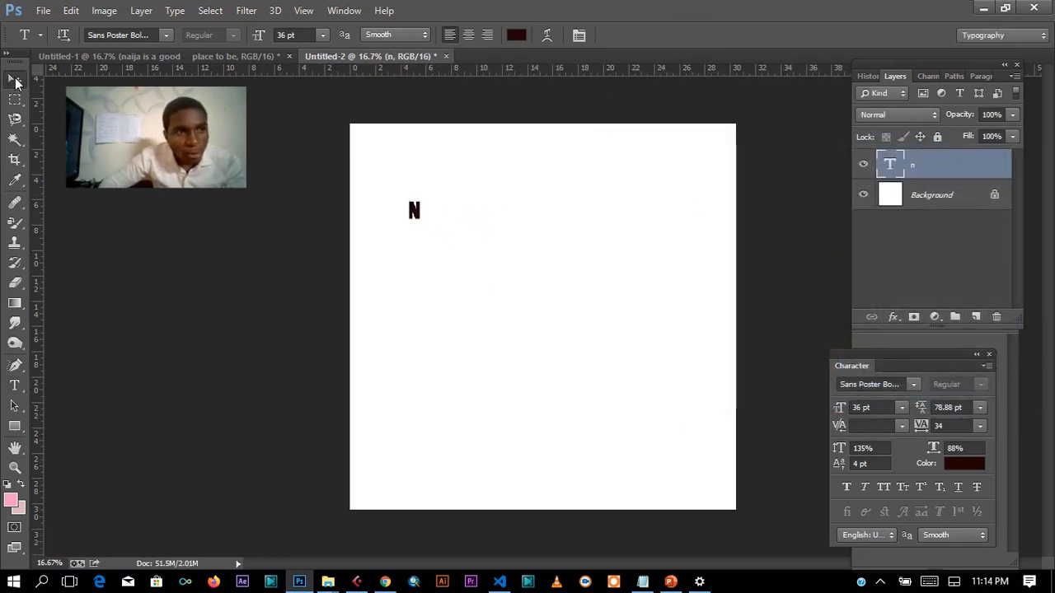
pyautogui.moveTo(415, 219); pyautogui.dragTo(543, 335)
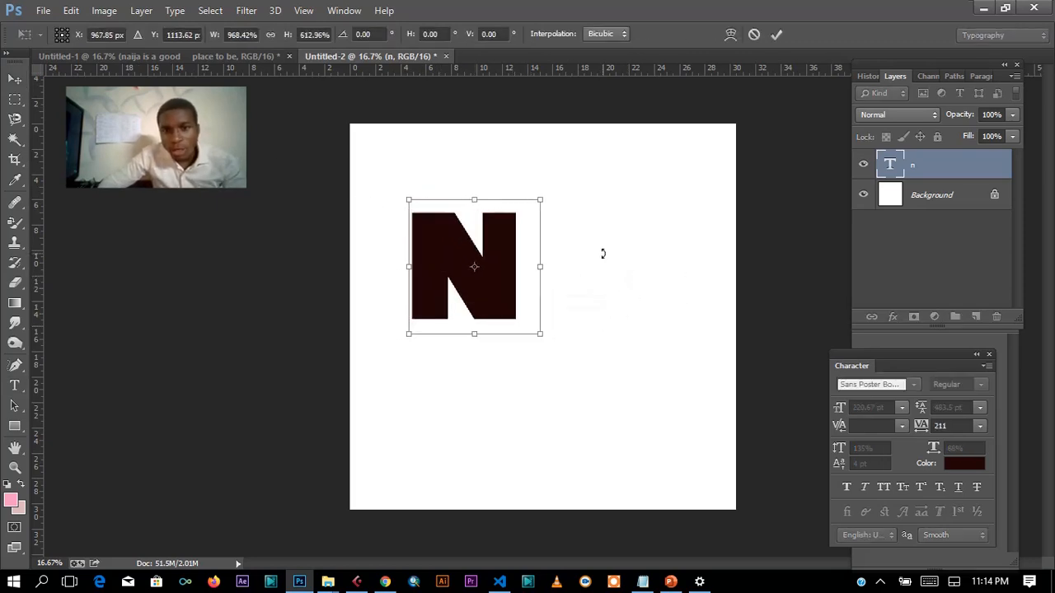
pyautogui.click(774, 35)
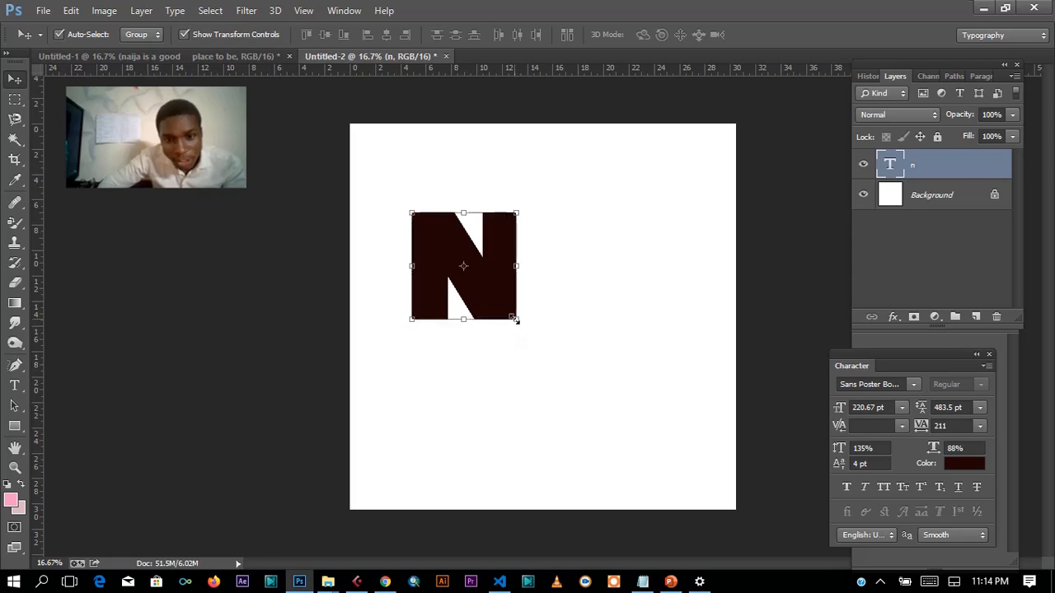
# Move the letter N up and slightly left toward the canvas's upper-left area, applying each transformation.
pyautogui.moveTo(516, 320); pyautogui.dragTo(493, 302)
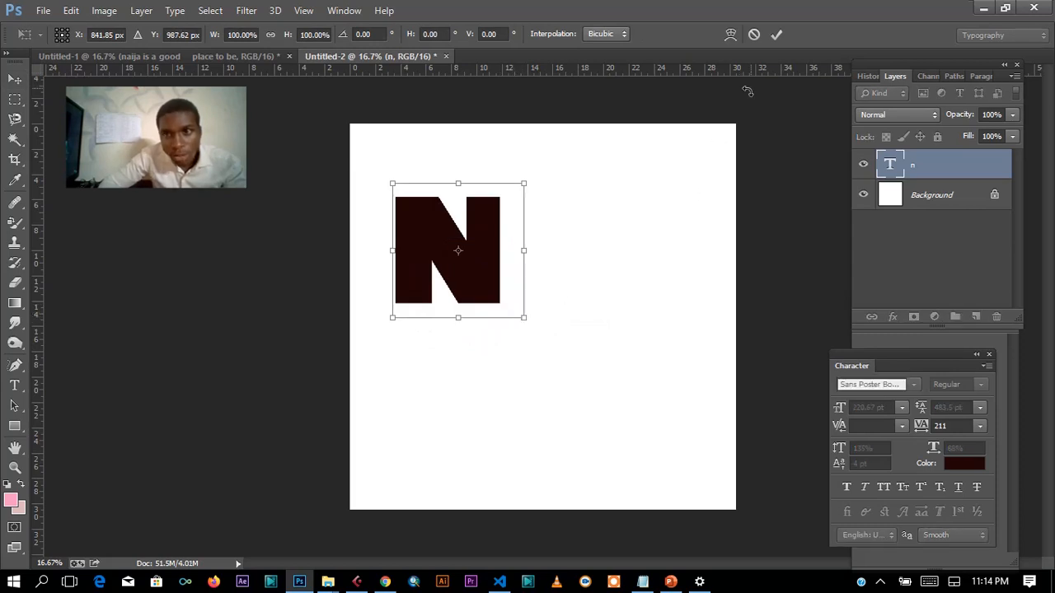
pyautogui.click(776, 35)
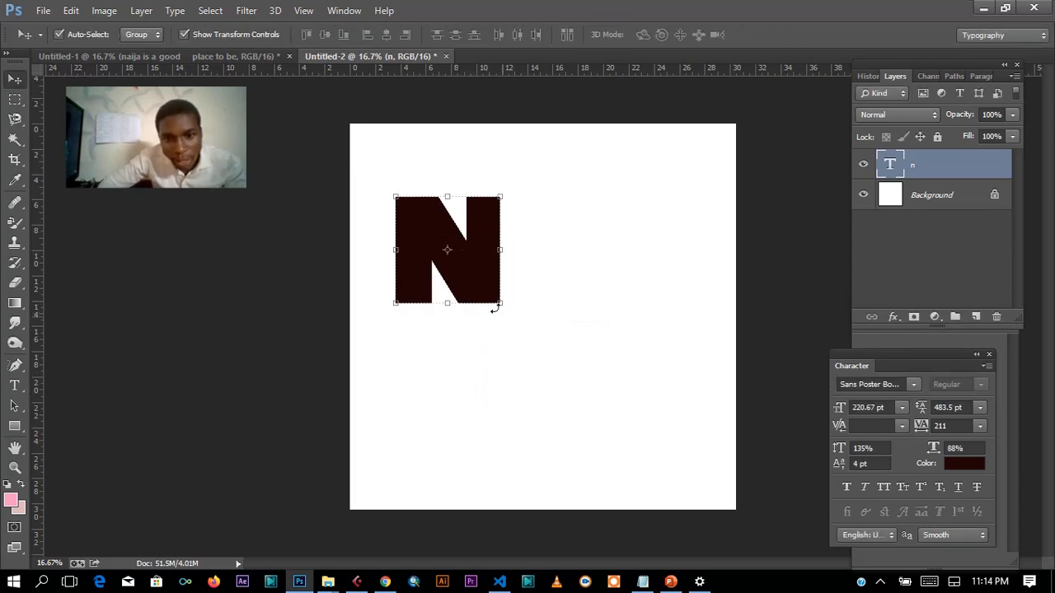
pyautogui.moveTo(504, 304)
pyautogui.mouseDown()
pyautogui.moveTo(522, 322)
pyautogui.moveTo(500, 300)
pyautogui.mouseUp()
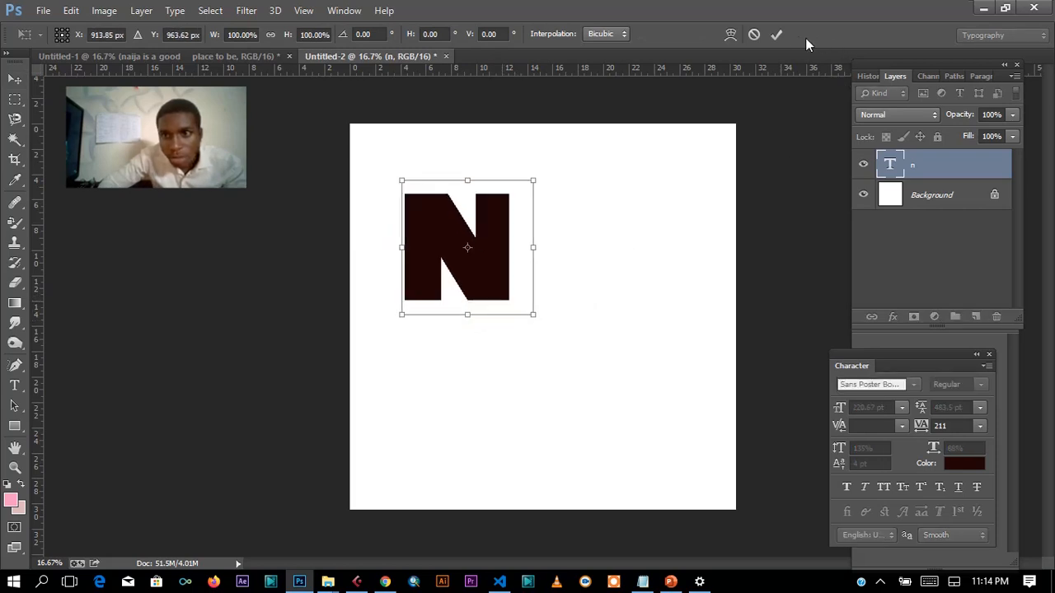
pyautogui.click(775, 37)
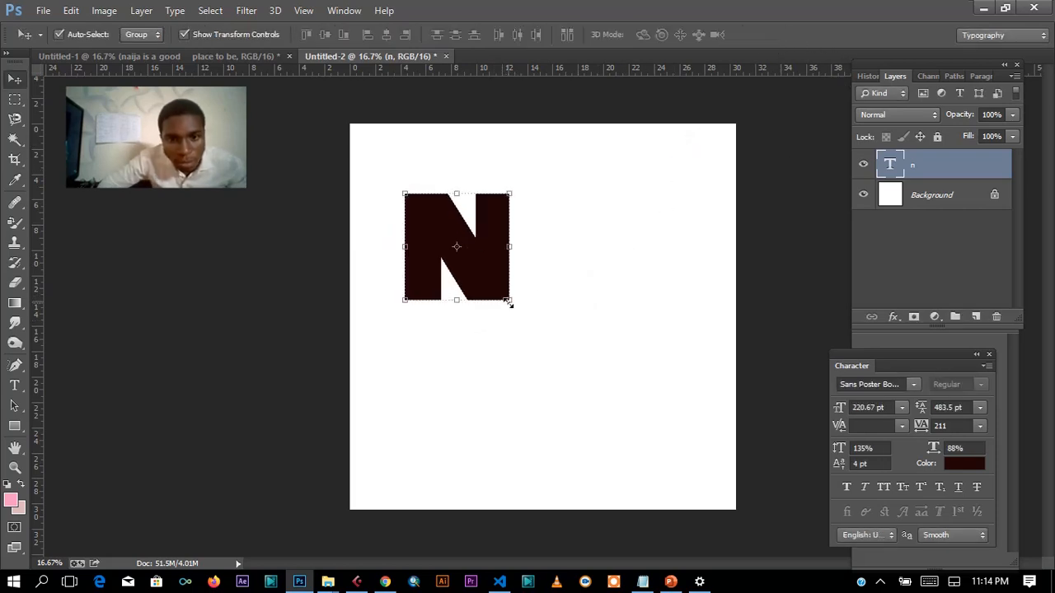
# Reposition the letter N near the canvas's upper edge, scale it to about 110% width and 66% height, and apply the transformation.
pyautogui.moveTo(511, 302); pyautogui.dragTo(558, 343)
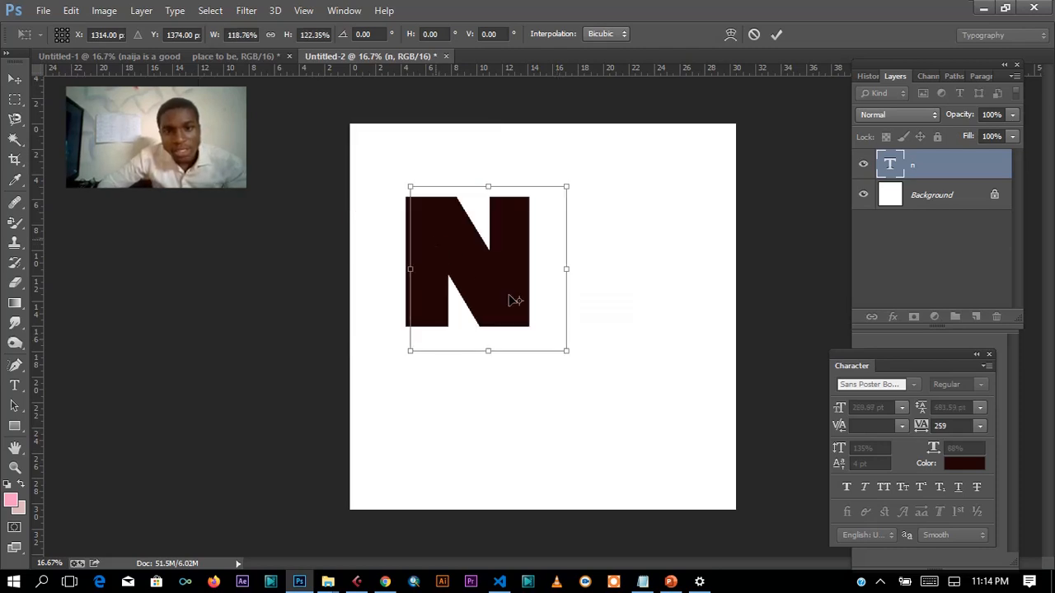
pyautogui.moveTo(443, 253)
pyautogui.mouseDown()
pyautogui.moveTo(518, 310)
pyautogui.moveTo(495, 269)
pyautogui.moveTo(487, 276)
pyautogui.moveTo(452, 253)
pyautogui.mouseUp()
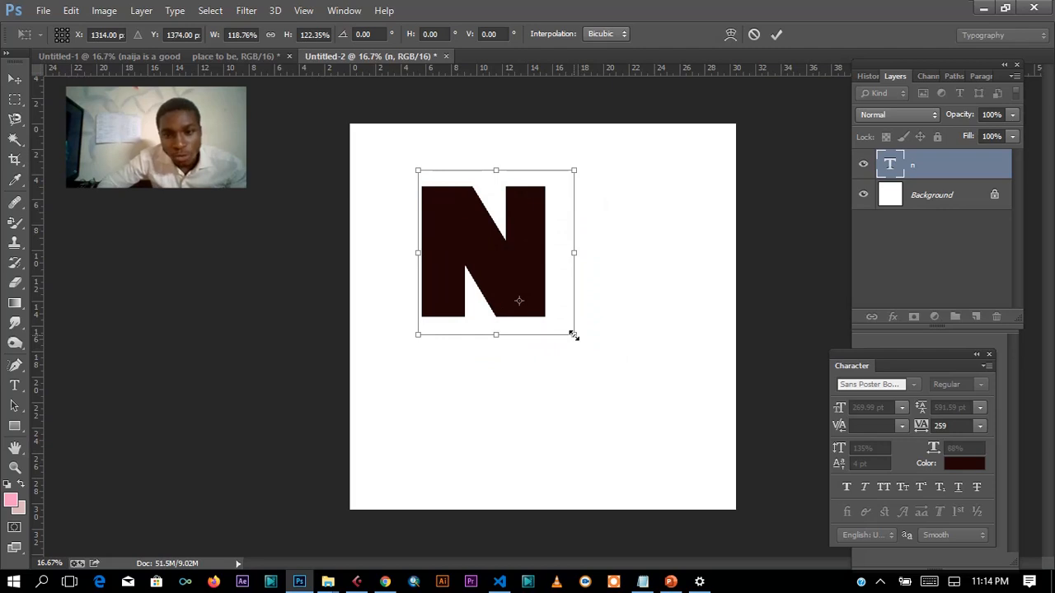
pyautogui.moveTo(573, 335); pyautogui.dragTo(562, 258)
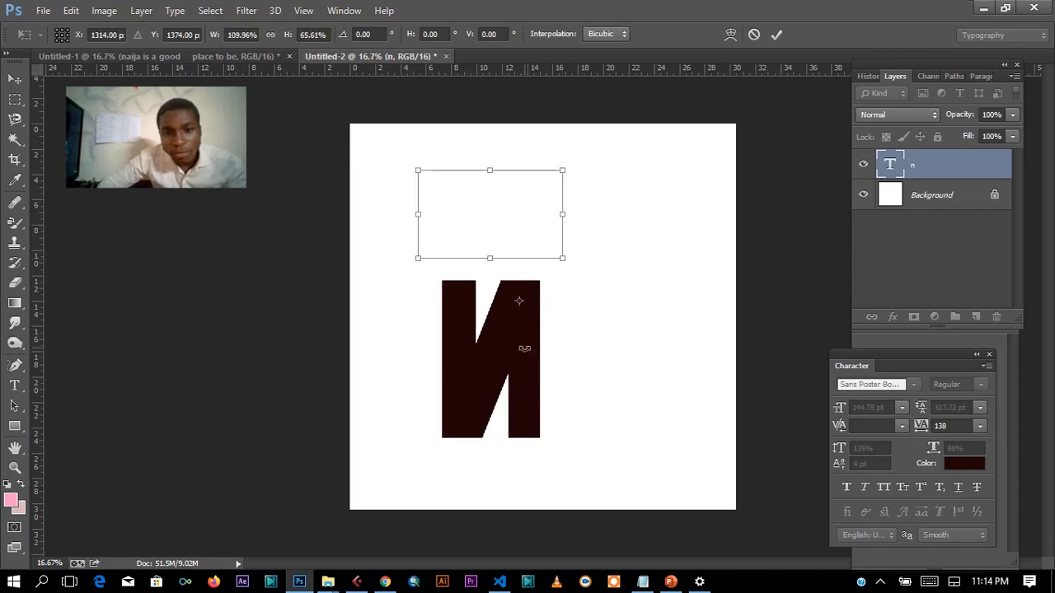
pyautogui.click(778, 35)
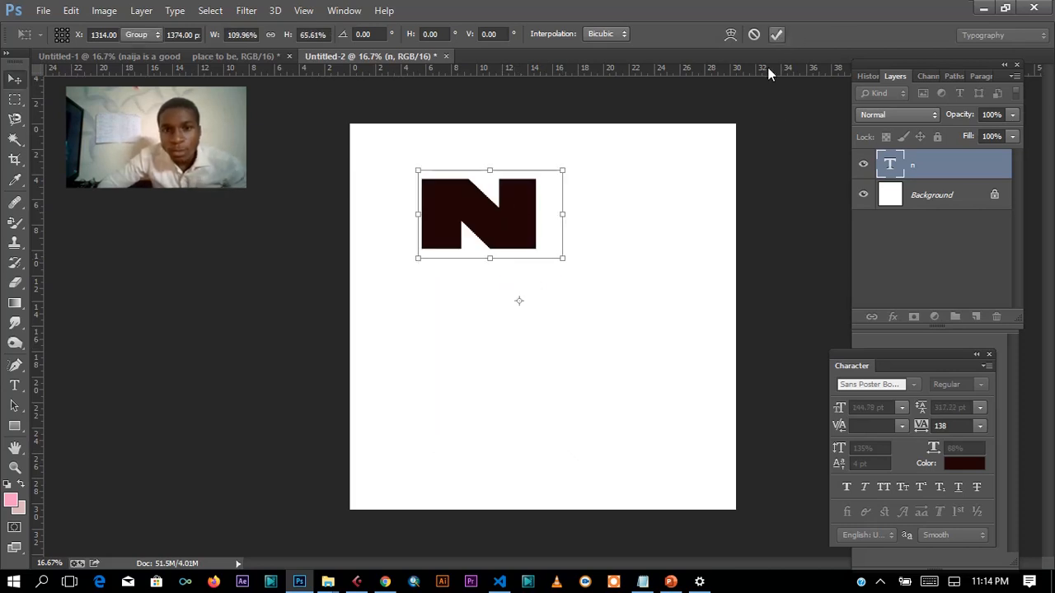
# Add the letter "g" as a new text layer just right of the N and commit the text.
pyautogui.click(23, 385)
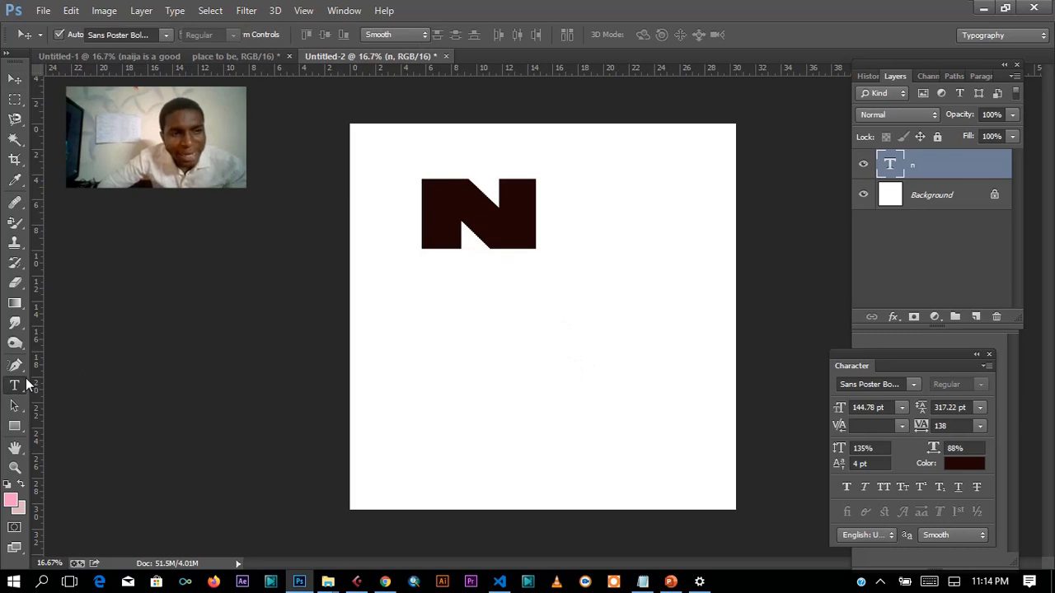
pyautogui.click(572, 219)
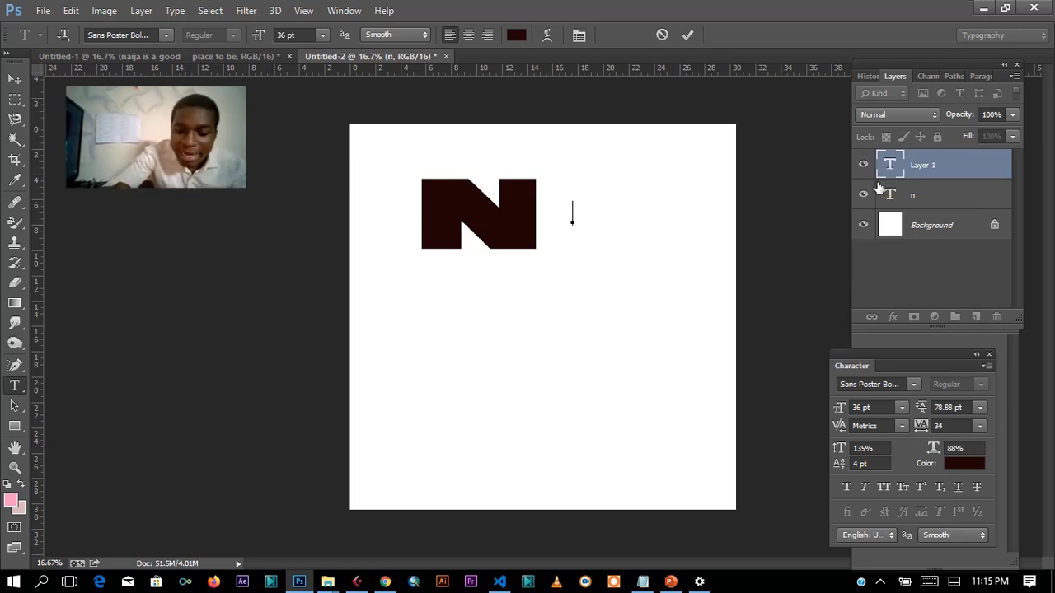
pyautogui.write('G')
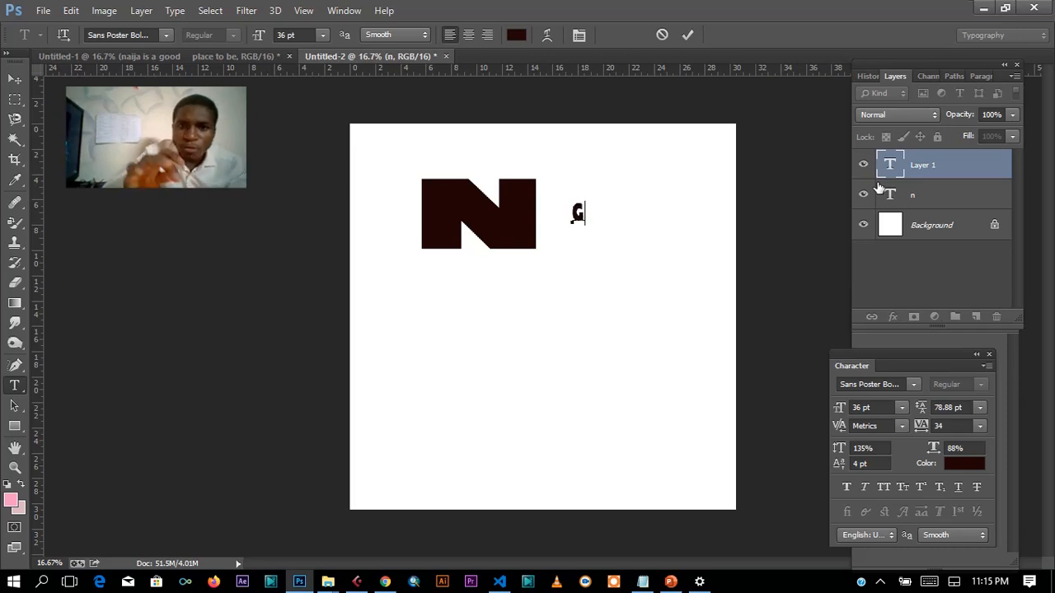
pyautogui.hotkey('ctrl', 'a')
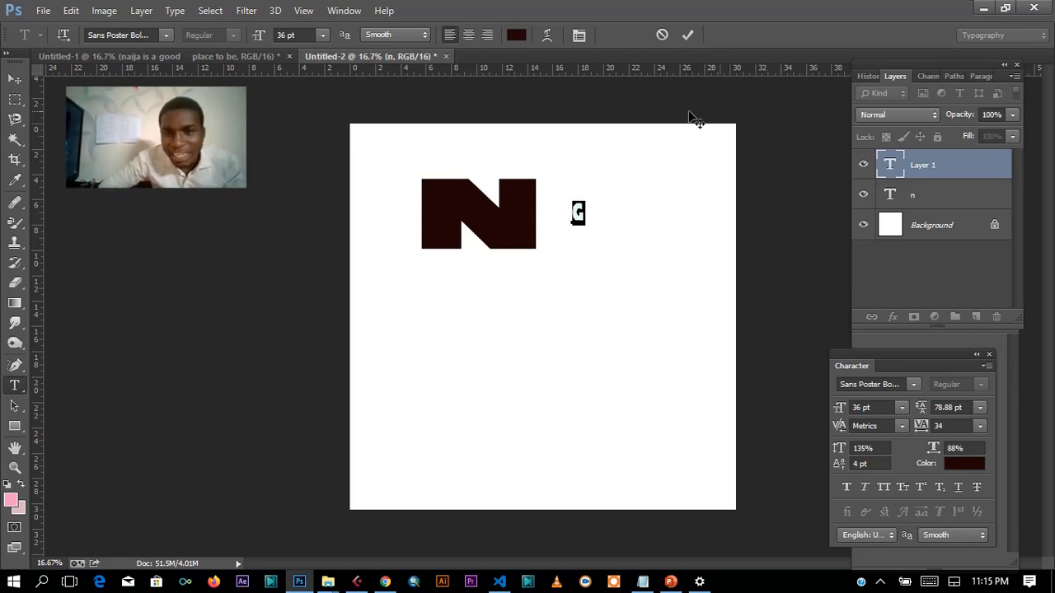
pyautogui.click(687, 35)
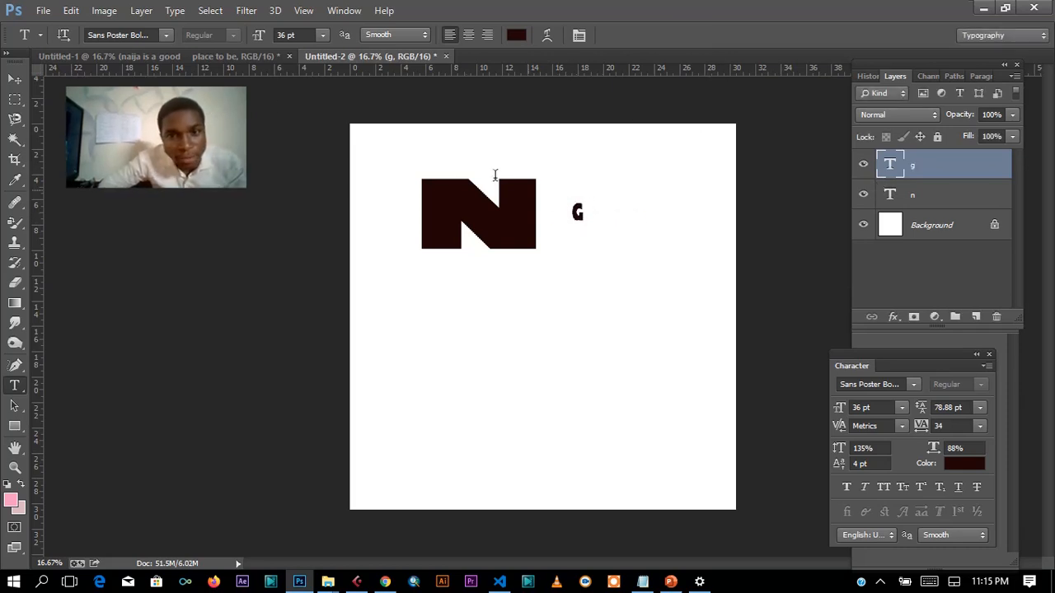
# Enlarge the letter G to about 1081% width and 613% height and apply the transformation.
pyautogui.click(14, 79)
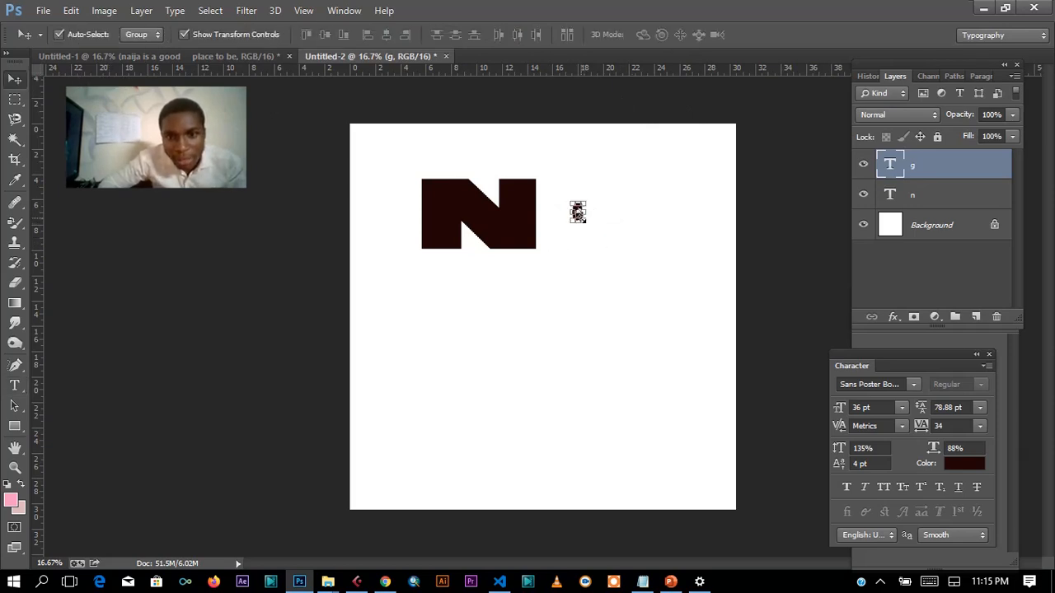
pyautogui.moveTo(584, 221); pyautogui.dragTo(712, 335)
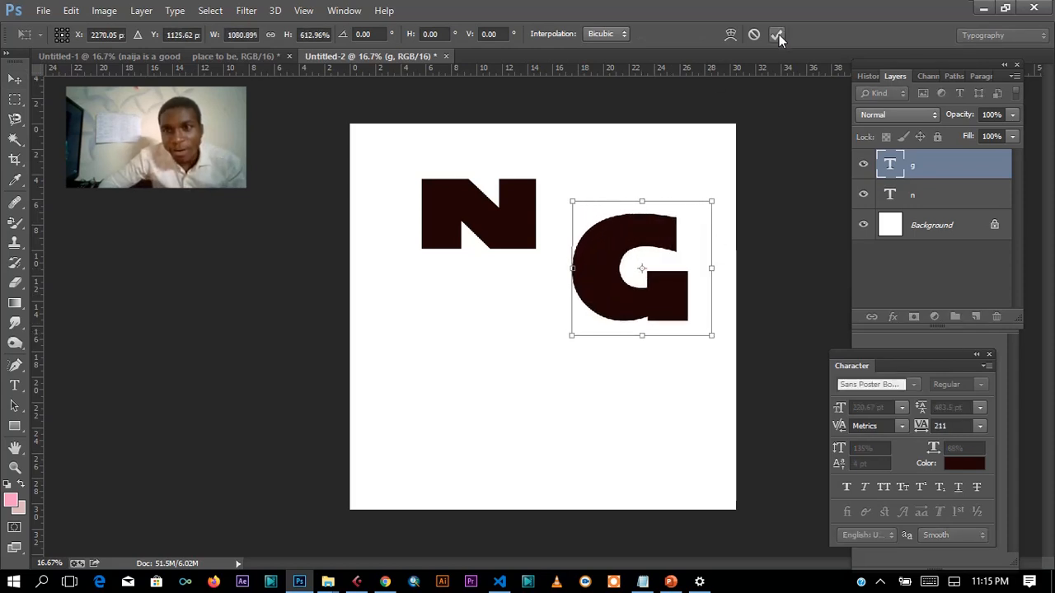
pyautogui.press('Return')
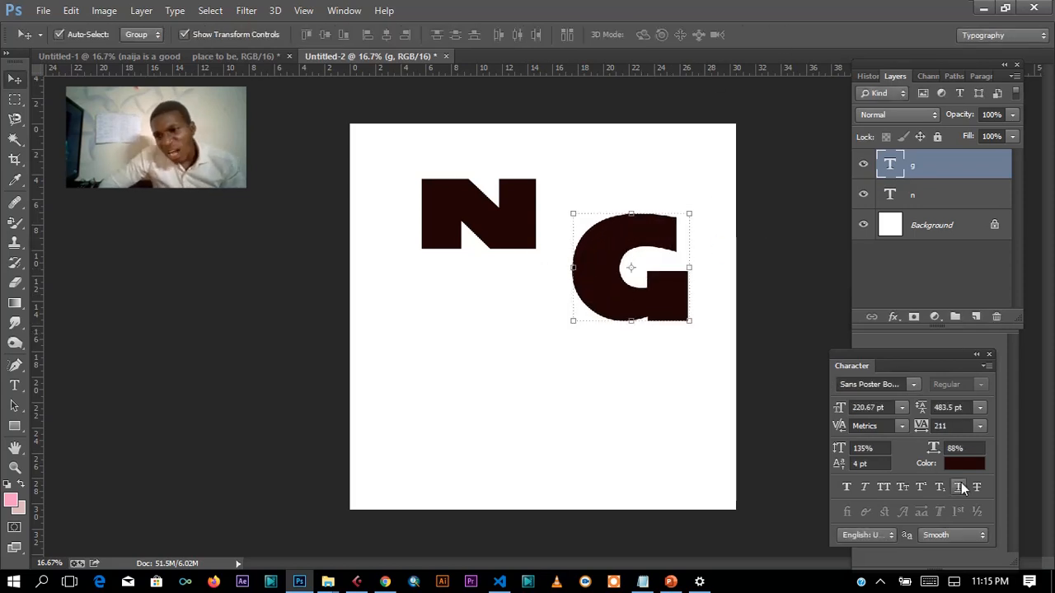
# Set the letter G's text colour to the very dark green 052009.
pyautogui.click(966, 464)
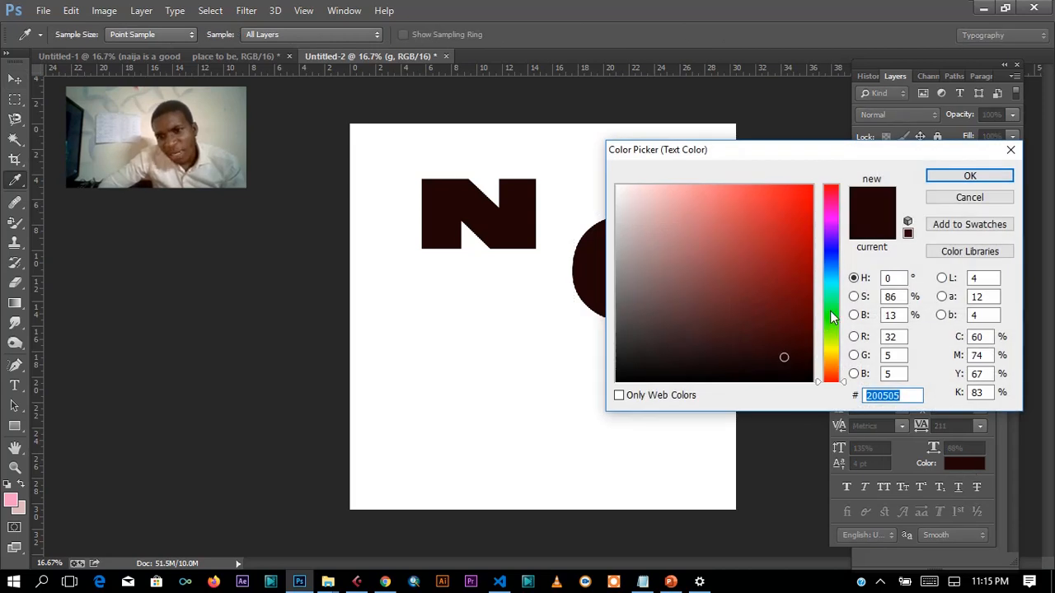
pyautogui.click(831, 312)
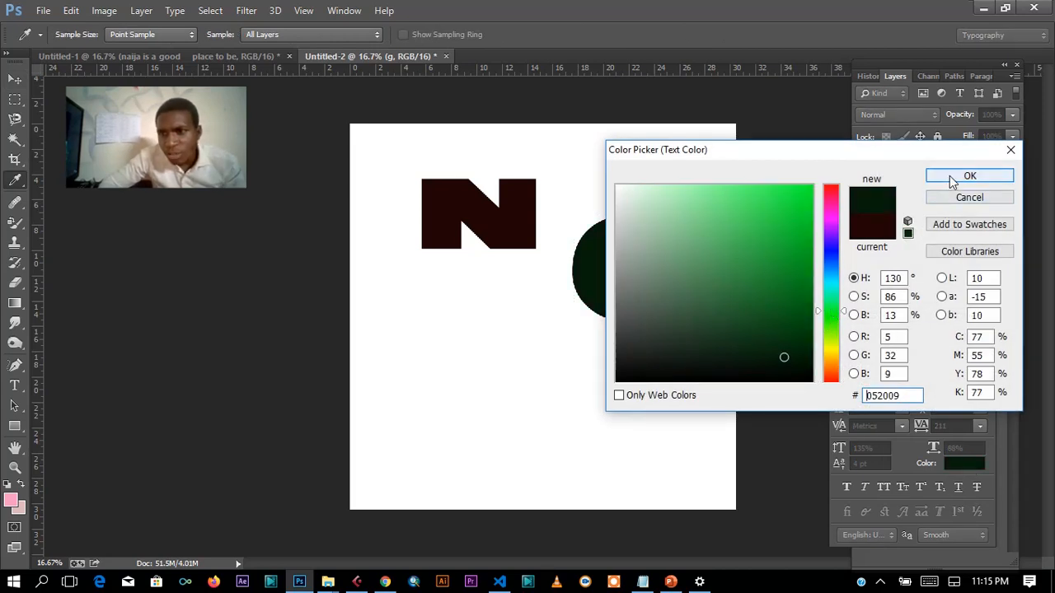
pyautogui.click(969, 176)
# Select the letter N and set its text colour to the bright green 28bf39.
pyautogui.click(448, 206)
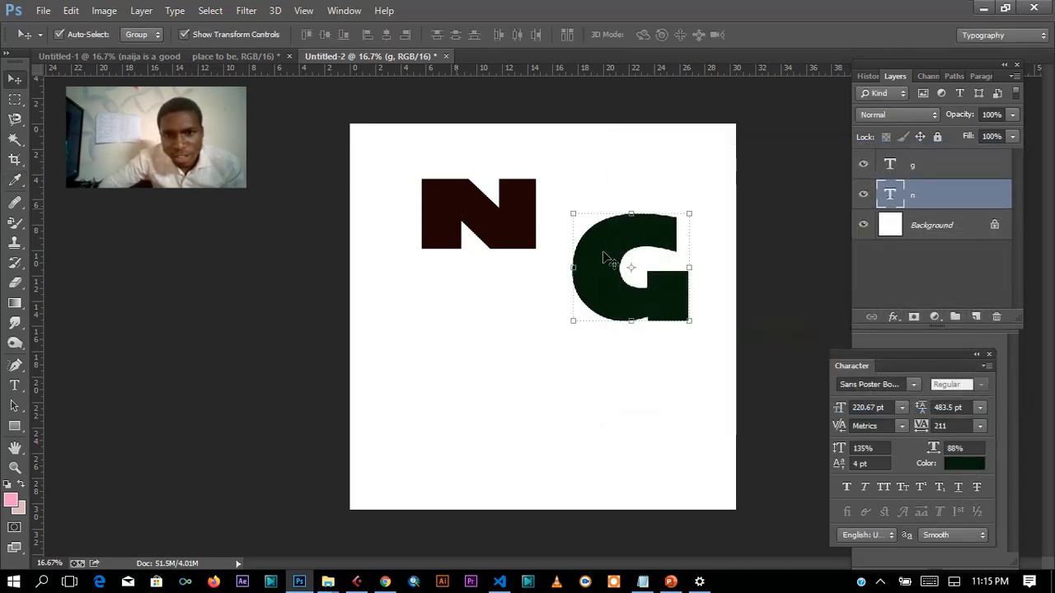
pyautogui.click(964, 464)
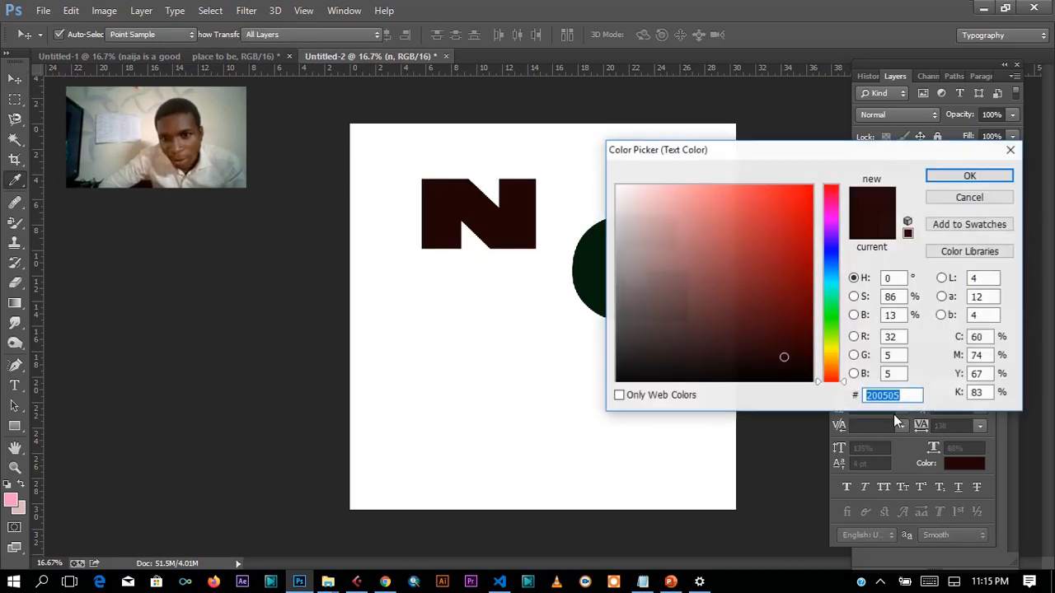
pyautogui.click(830, 315)
pyautogui.click(751, 269)
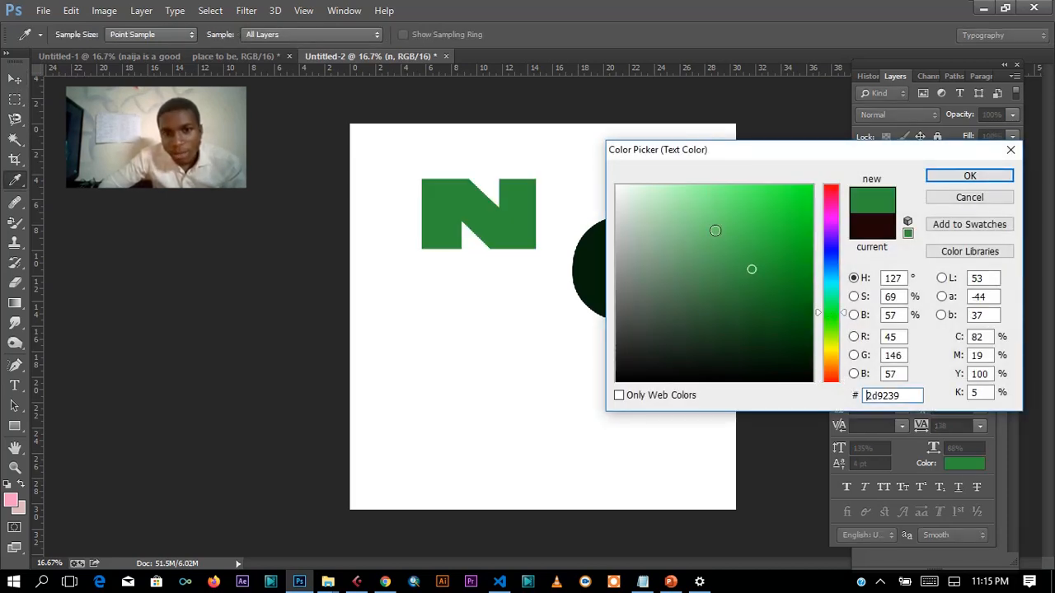
pyautogui.moveTo(764, 257)
pyautogui.mouseDown()
pyautogui.moveTo(770, 286)
pyautogui.moveTo(761, 242)
pyautogui.moveTo(772, 234)
pyautogui.mouseUp()
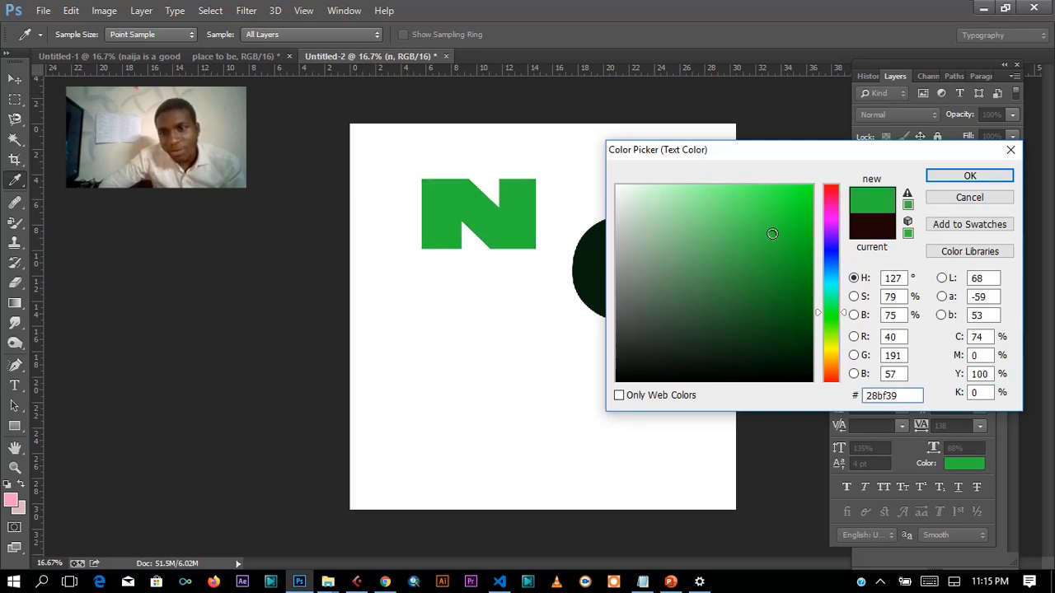
pyautogui.click(969, 176)
pyautogui.press('v')
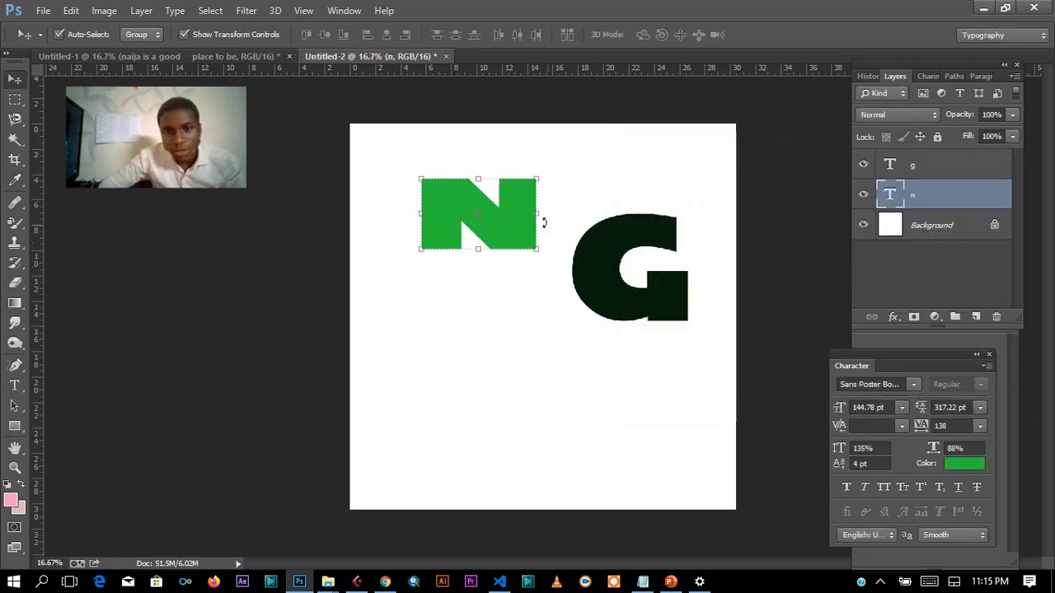
# Move the letter G over the right part of the N and place the g layer beneath the n layer.
pyautogui.moveTo(592, 268); pyautogui.dragTo(496, 209)
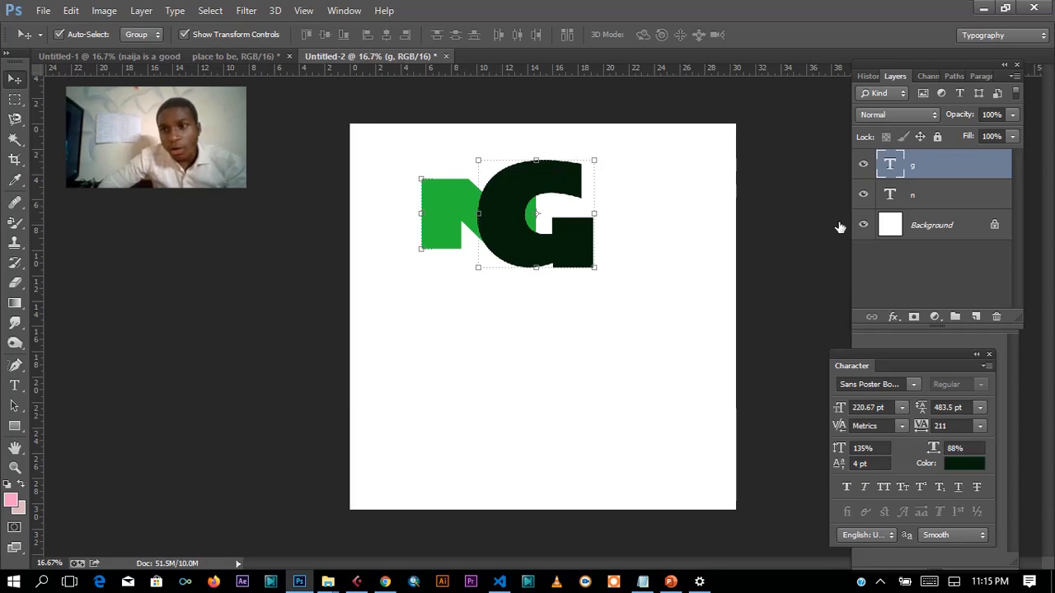
pyautogui.moveTo(917, 171); pyautogui.dragTo(923, 204)
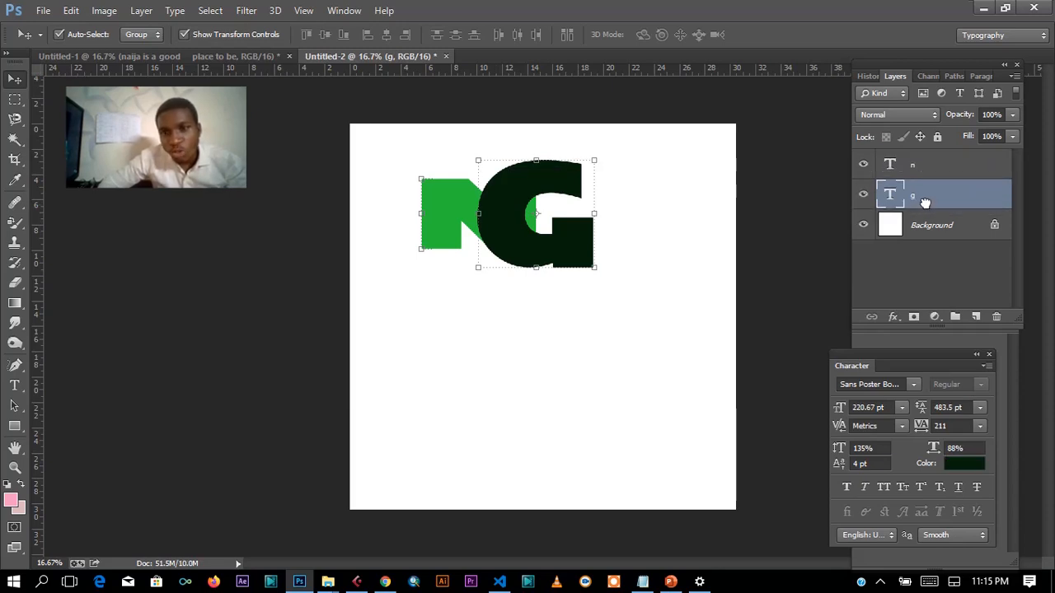
pyautogui.click(556, 339)
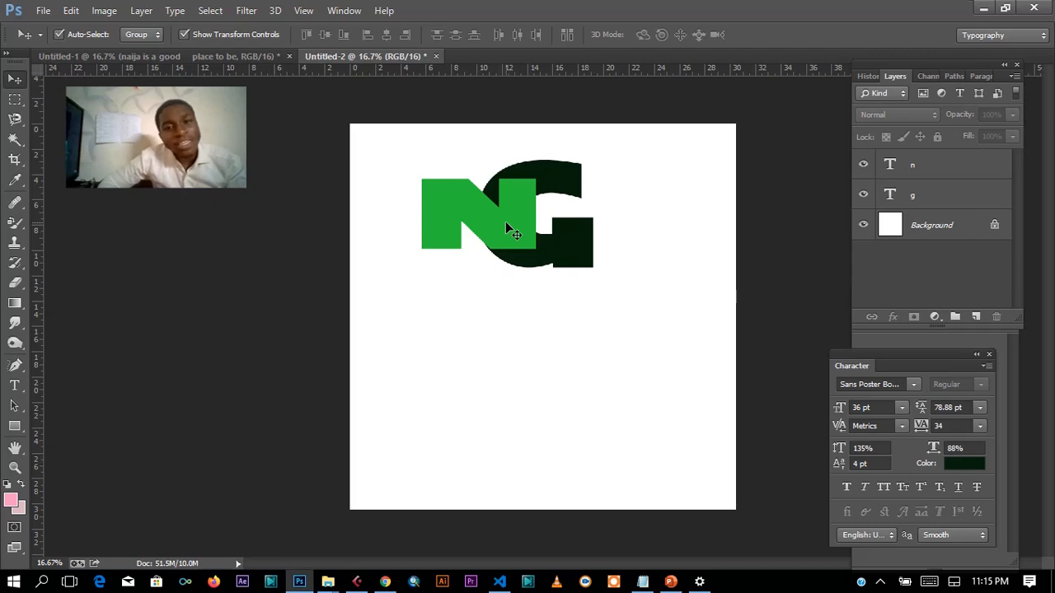
# Nudge the G slightly up and right, and stretch the N to about 128% height, applying the transformation.
pyautogui.moveTo(559, 183)
pyautogui.mouseDown()
pyautogui.moveTo(593, 178)
pyautogui.moveTo(571, 177)
pyautogui.mouseUp()
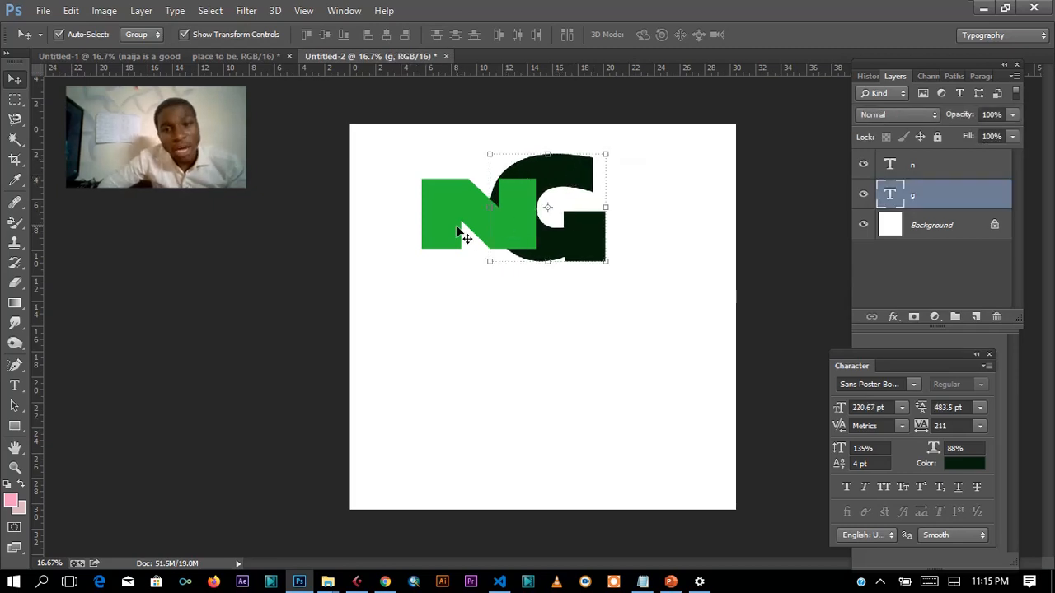
pyautogui.click(466, 236)
pyautogui.click(479, 250)
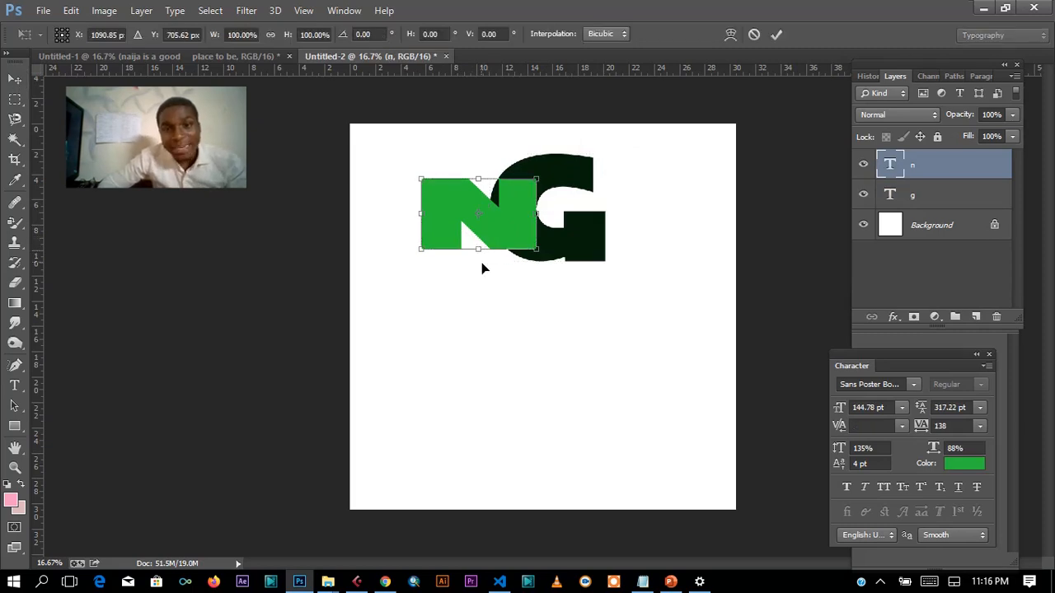
pyautogui.moveTo(484, 256); pyautogui.dragTo(492, 283)
pyautogui.moveTo(497, 196); pyautogui.dragTo(490, 168)
pyautogui.moveTo(486, 228); pyautogui.dragTo(481, 216)
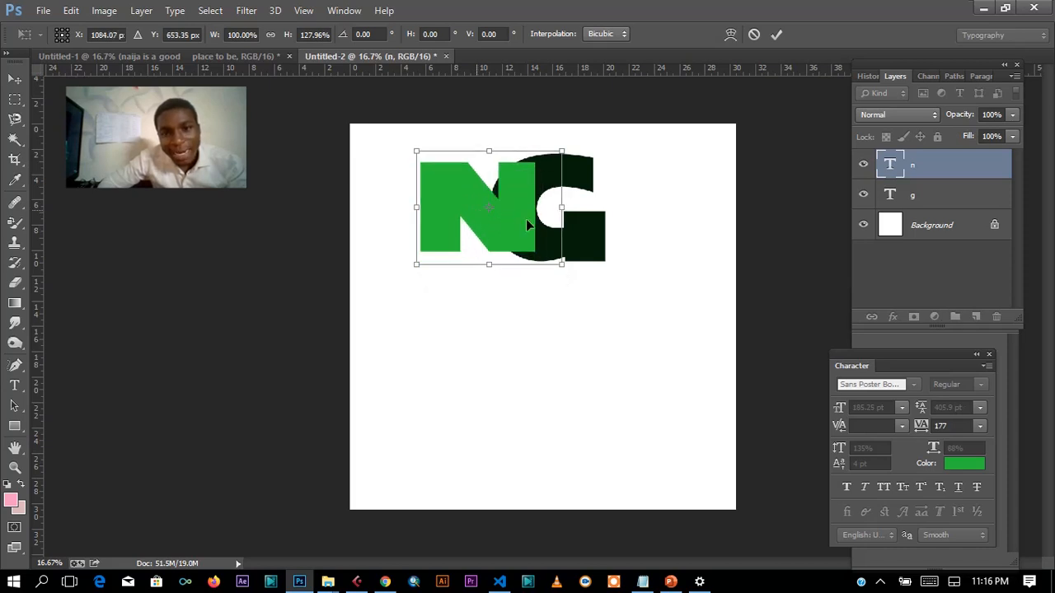
pyautogui.click(777, 34)
# Shift the letter G slightly right so that the N covers only its left edge.
pyautogui.click(589, 238)
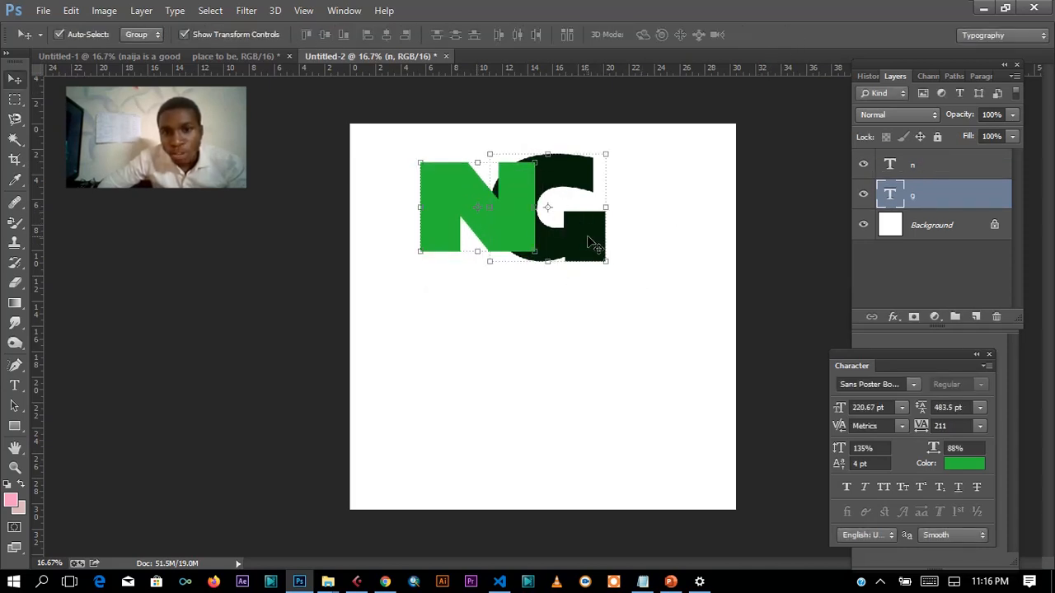
pyautogui.click(532, 293)
pyautogui.moveTo(586, 237)
pyautogui.mouseDown()
pyautogui.moveTo(605, 230)
pyautogui.moveTo(476, 224)
pyautogui.moveTo(569, 230)
pyautogui.moveTo(582, 242)
pyautogui.moveTo(588, 232)
pyautogui.mouseUp()
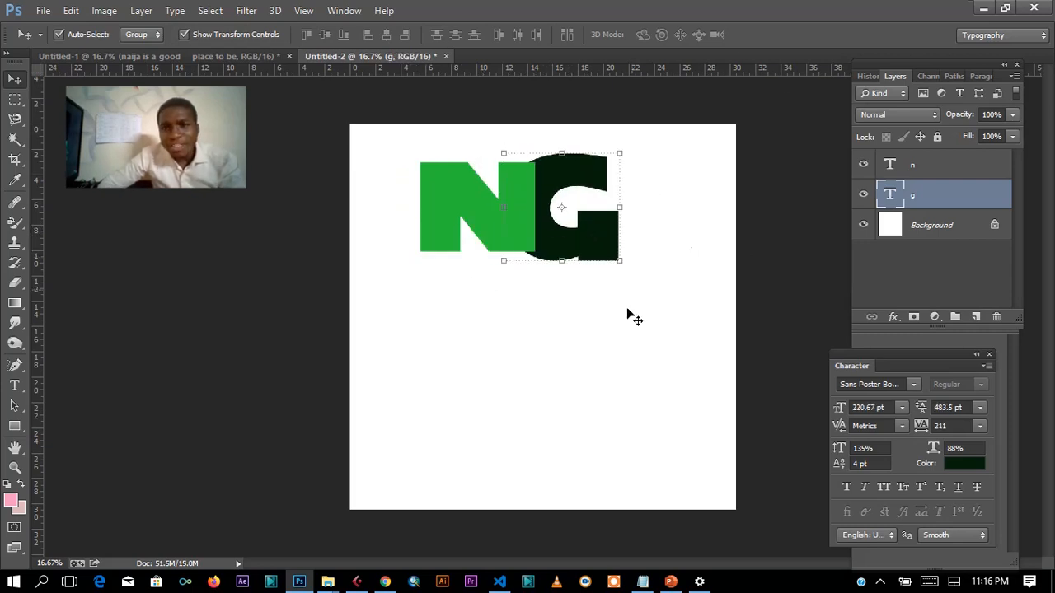
# Add the letter "a" as a new text layer below the NG lettering and commit the text.
pyautogui.click(15, 385)
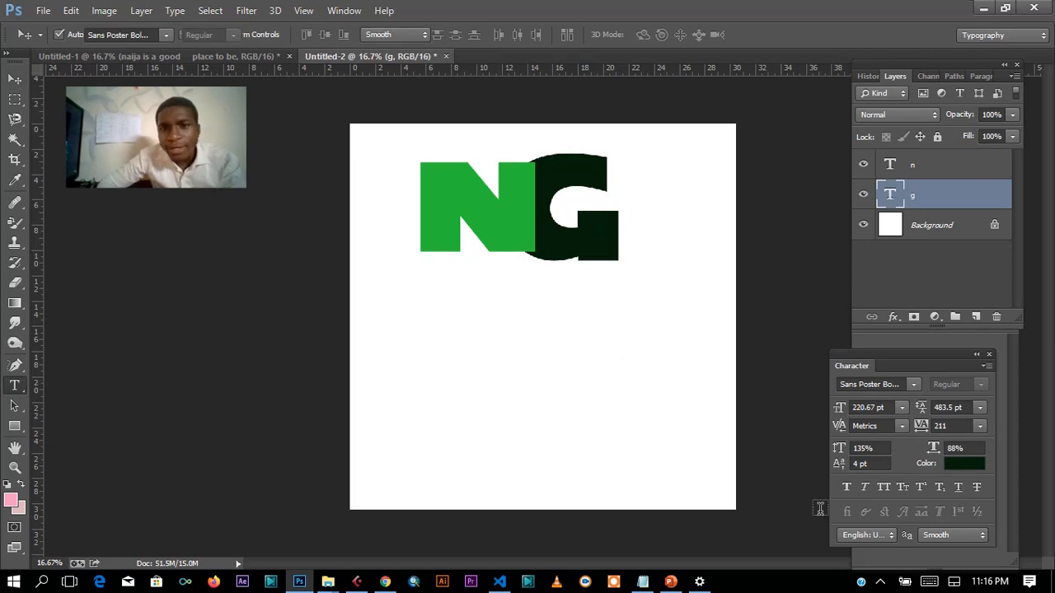
pyautogui.click(496, 351)
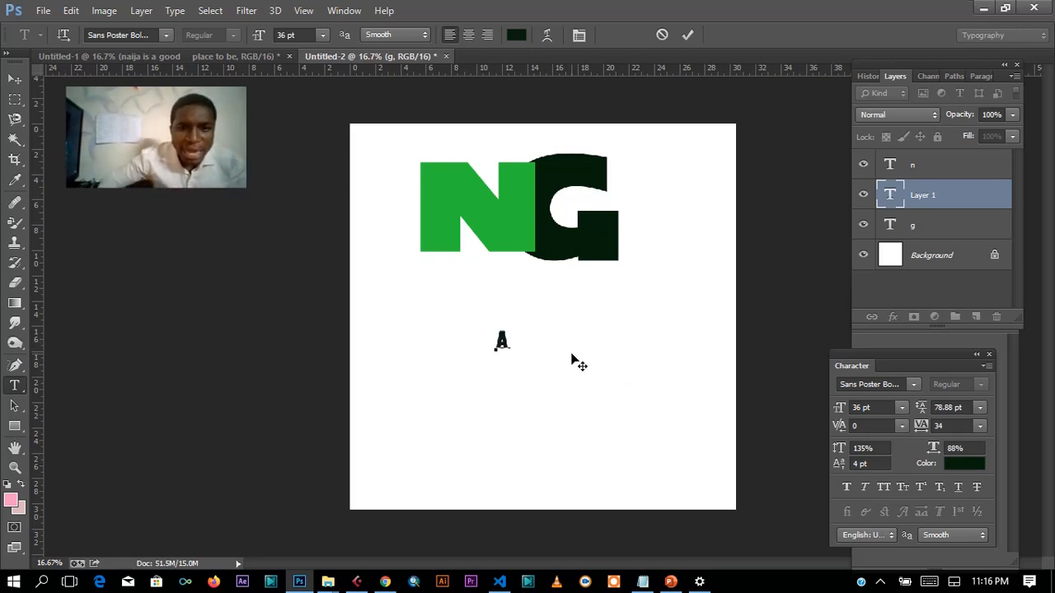
pyautogui.click(688, 35)
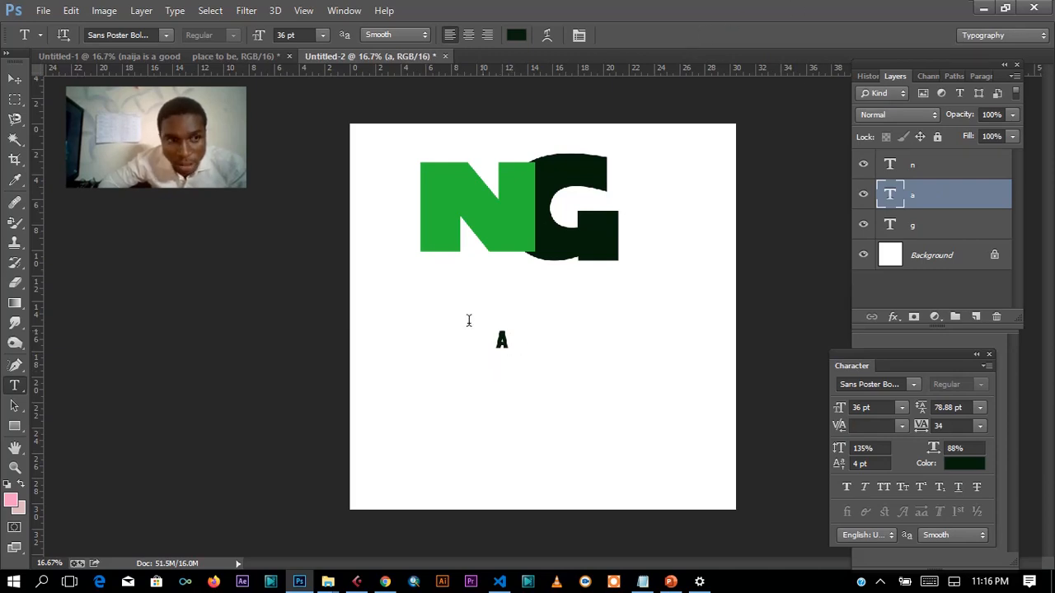
pyautogui.click(14, 80)
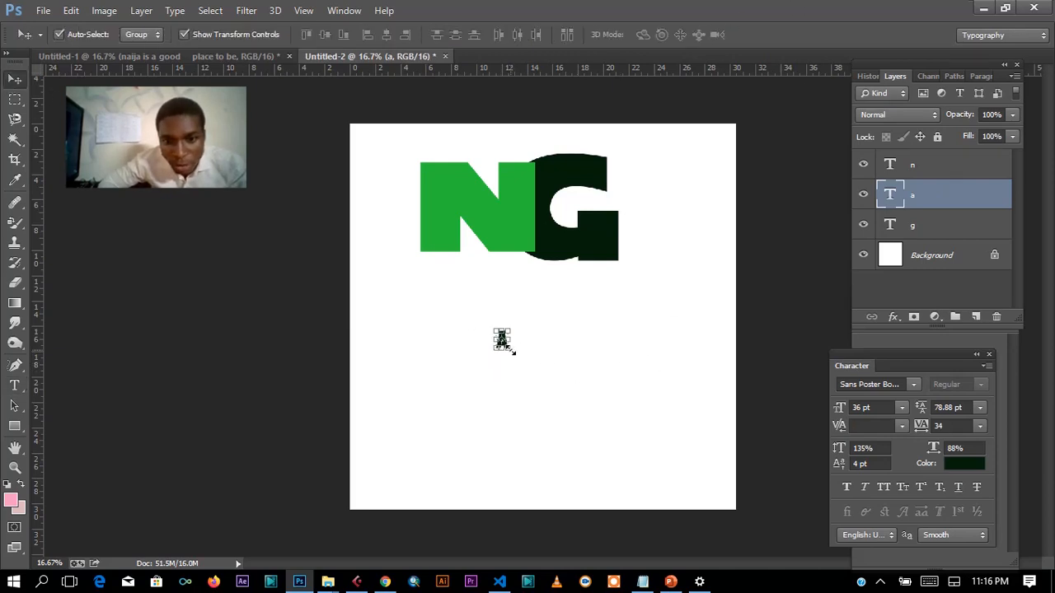
# Enlarge the letter A to about 1437% width and 683% height, move it to the canvas's lower left, and apply the transformation.
pyautogui.moveTo(510, 351); pyautogui.dragTo(695, 478)
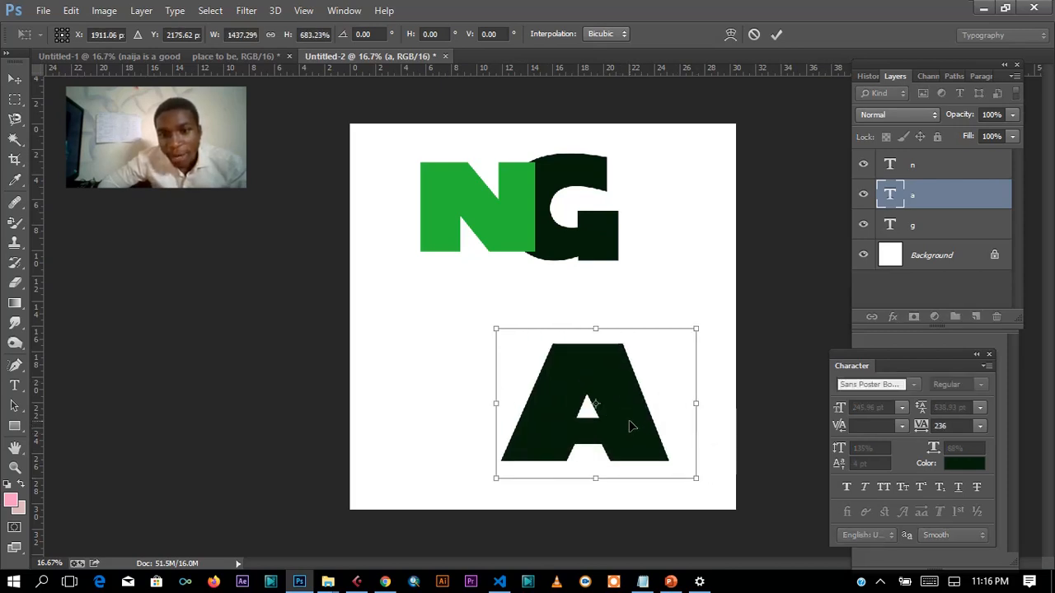
pyautogui.moveTo(630, 427); pyautogui.dragTo(463, 422)
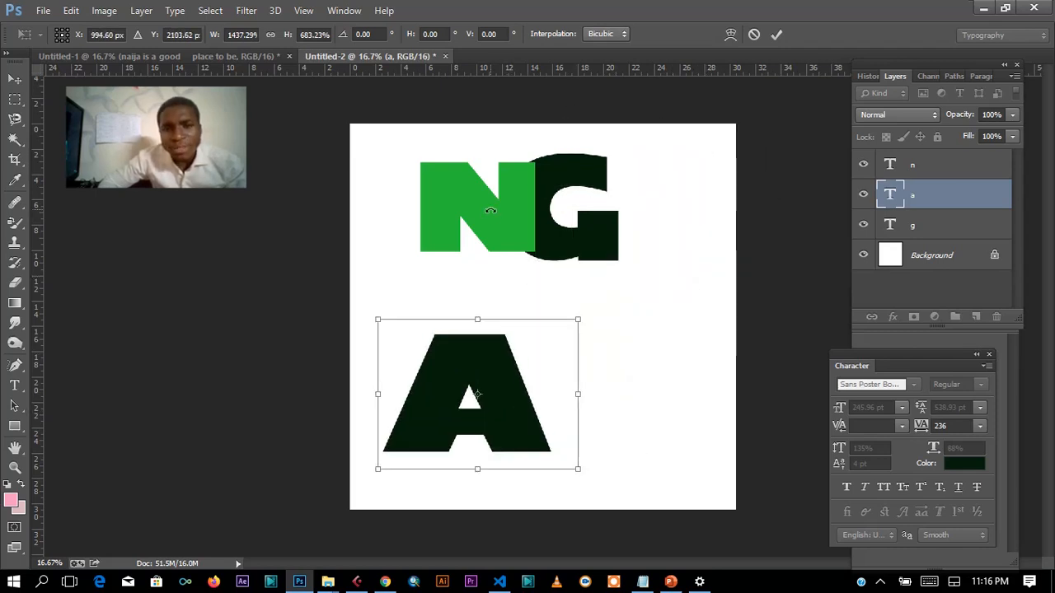
pyautogui.click(776, 35)
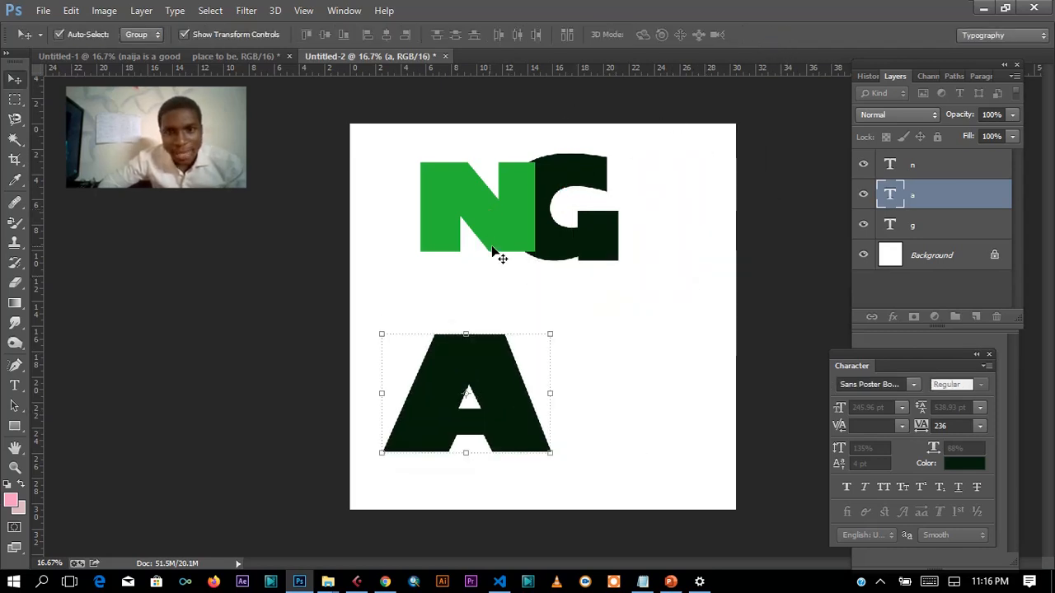
# Spread the N to the left and the G to the right, and move the A between them to form NAG.
pyautogui.moveTo(492, 215); pyautogui.dragTo(432, 224)
pyautogui.moveTo(541, 230); pyautogui.dragTo(634, 230)
pyautogui.moveTo(497, 394); pyautogui.dragTo(562, 208)
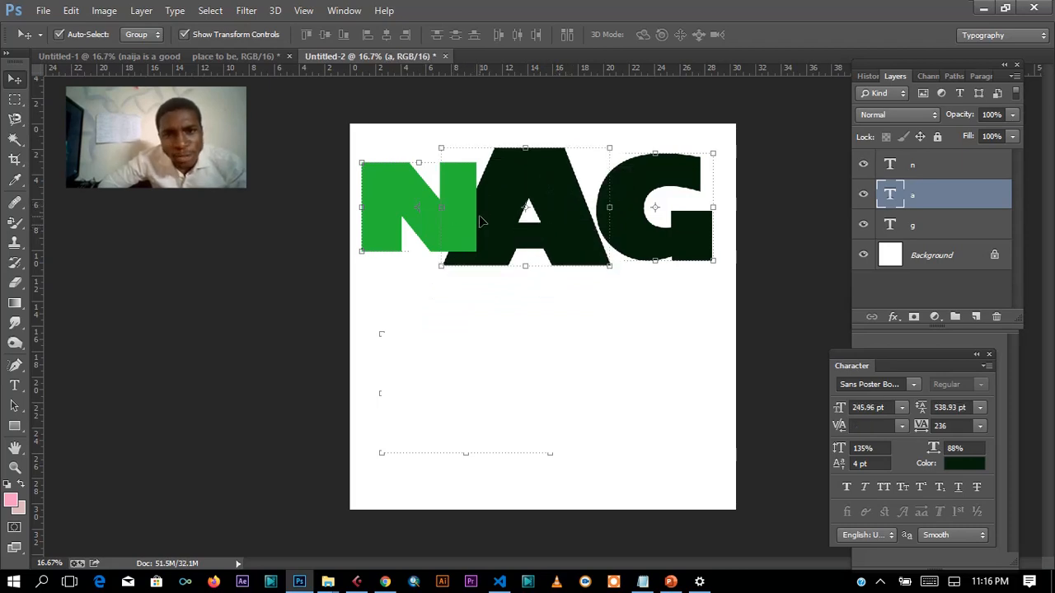
# Recolor the letter G to a medium green, RGB 13, 142, 35.
pyautogui.click(674, 244)
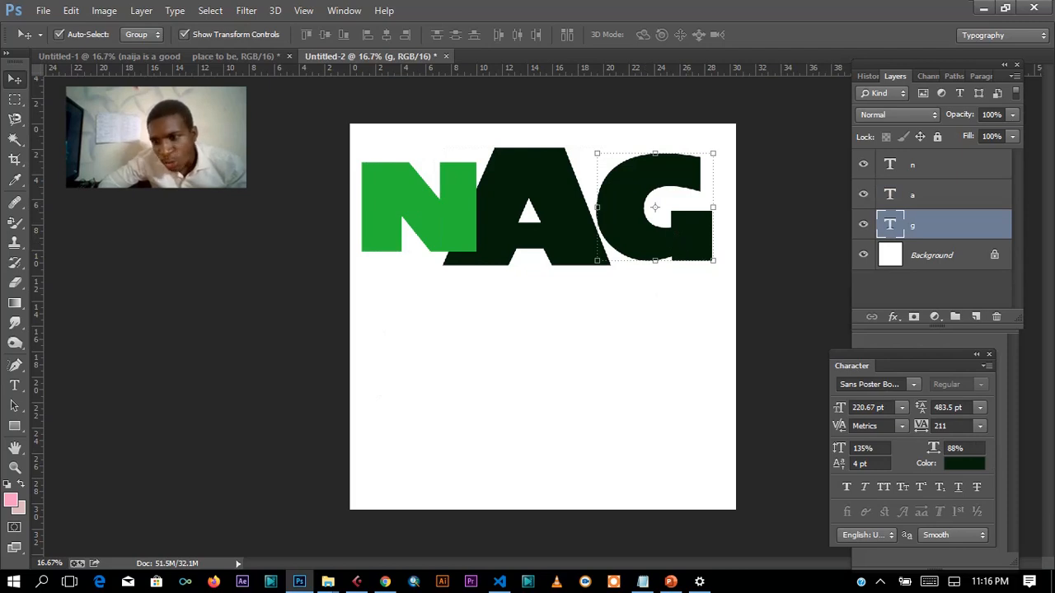
pyautogui.click(959, 469)
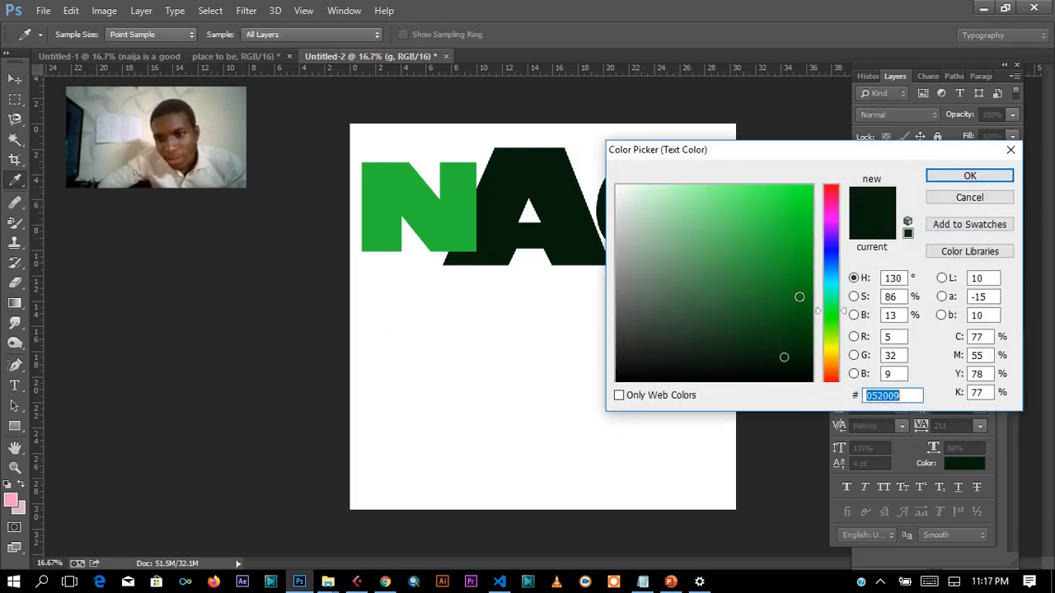
pyautogui.click(799, 297)
pyautogui.click(794, 273)
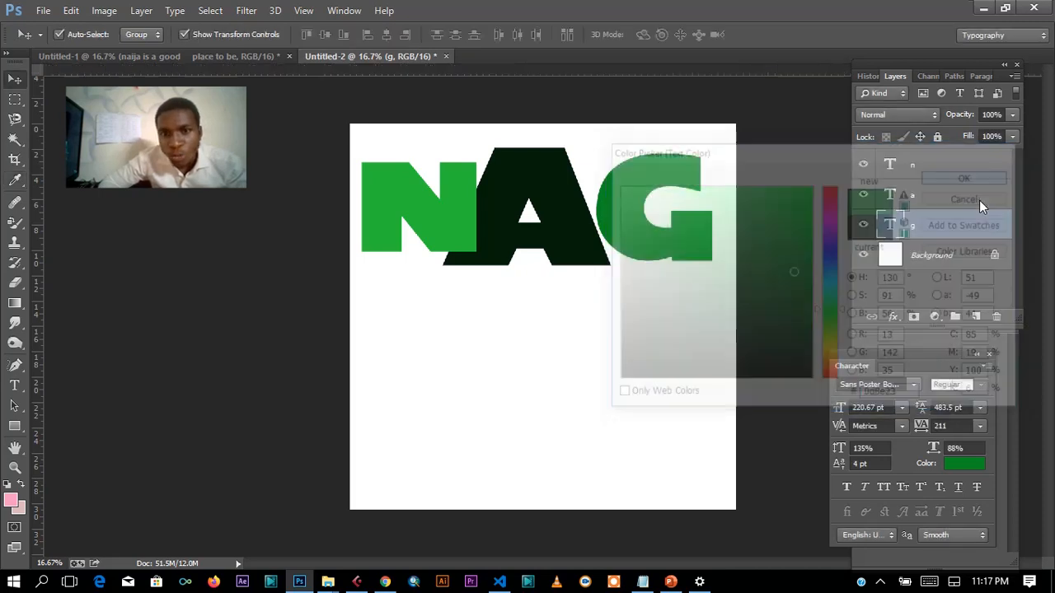
pyautogui.click(971, 175)
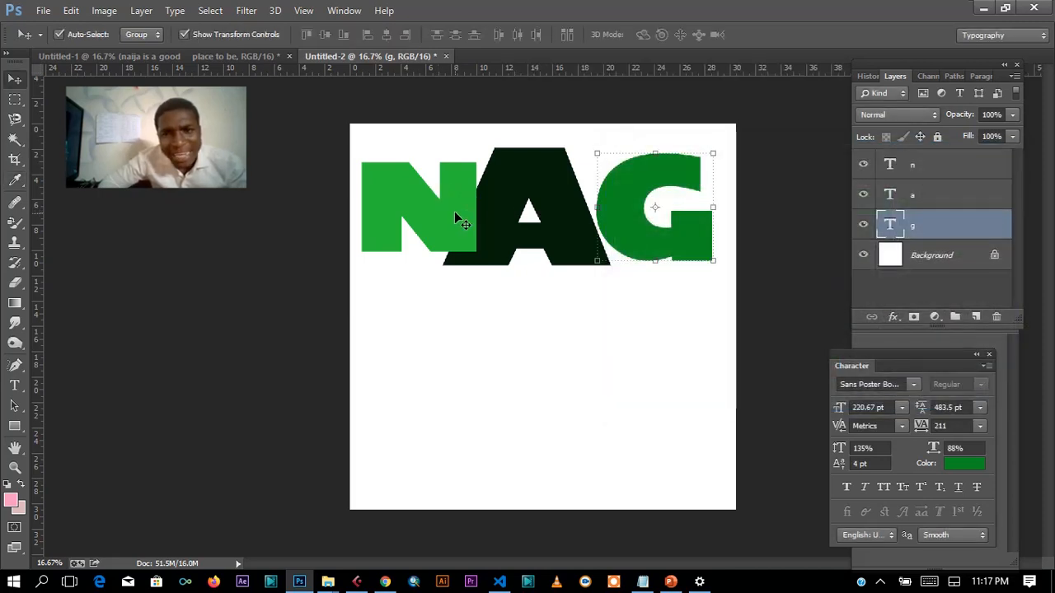
# Shift the G slightly left so the A overlaps its edge, and place the n layer beneath the a layer.
pyautogui.moveTo(622, 216); pyautogui.dragTo(599, 215)
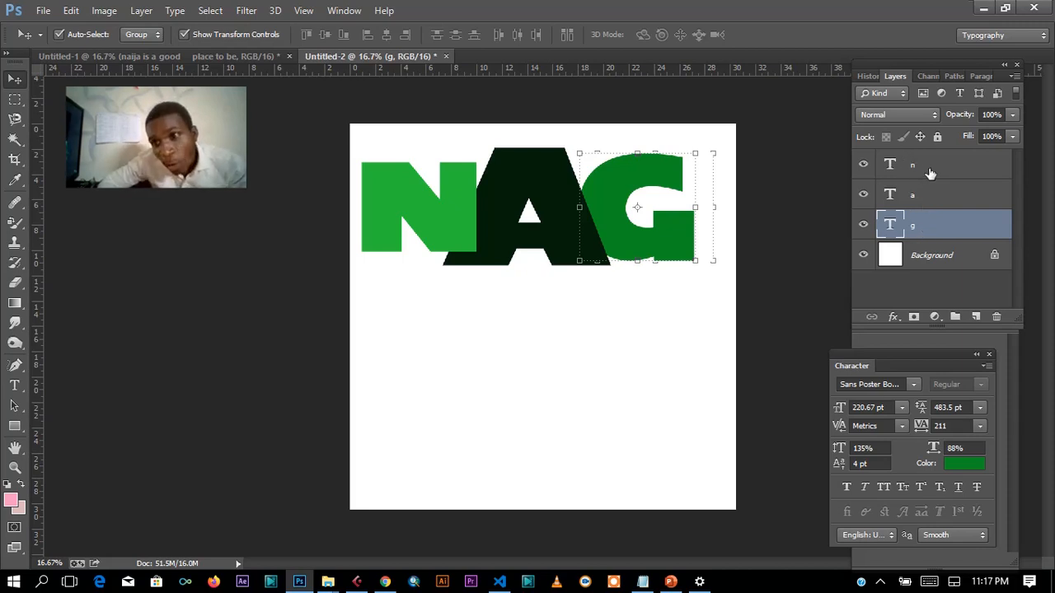
pyautogui.moveTo(929, 173); pyautogui.dragTo(930, 206)
pyautogui.click(591, 321)
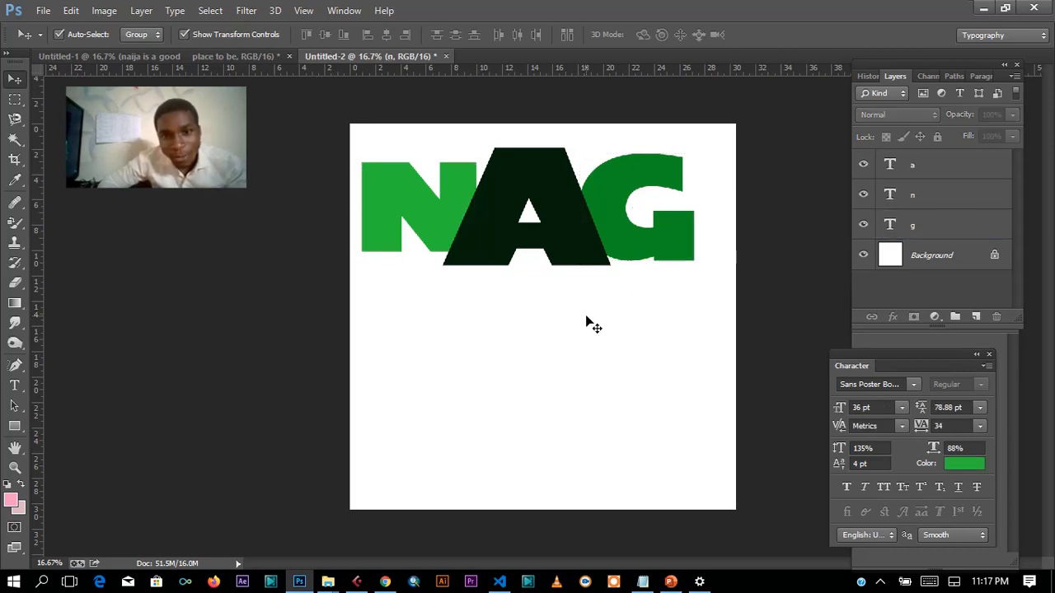
# Stretch the letter A to about 172% height, shift it slightly right to sit between N and G, and apply the transformation.
pyautogui.click(487, 254)
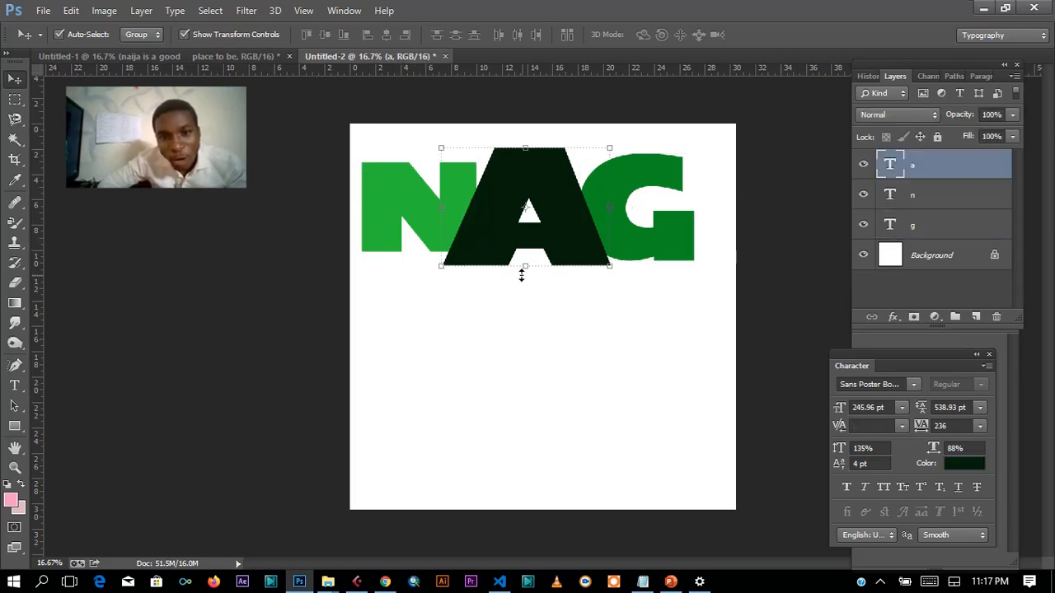
pyautogui.moveTo(524, 266); pyautogui.dragTo(543, 351)
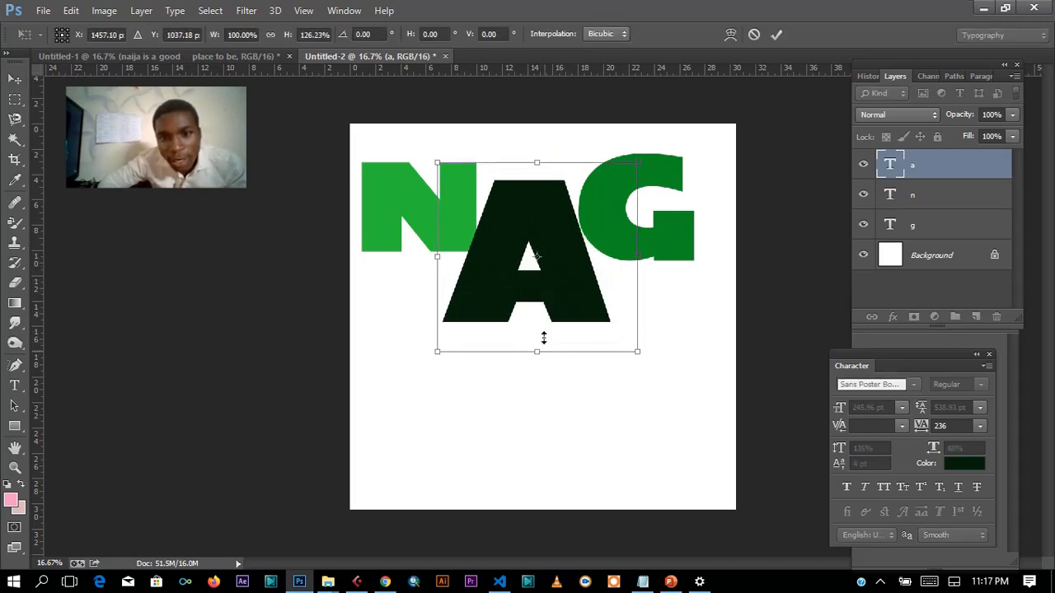
pyautogui.moveTo(538, 158); pyautogui.dragTo(553, 86)
pyautogui.moveTo(569, 224)
pyautogui.mouseDown()
pyautogui.moveTo(579, 221)
pyautogui.moveTo(580, 233)
pyautogui.mouseUp()
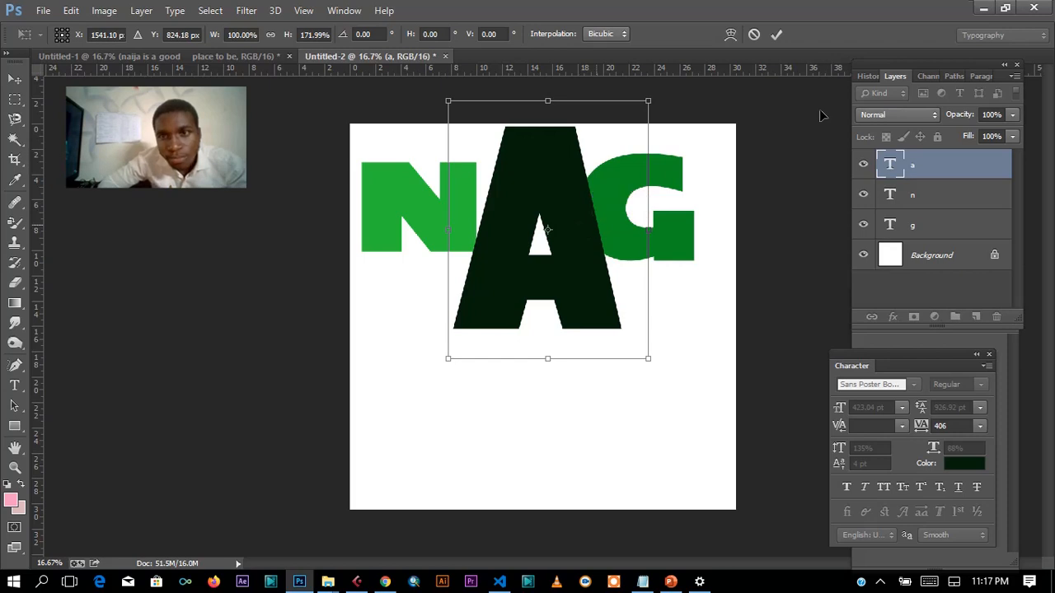
pyautogui.click(777, 34)
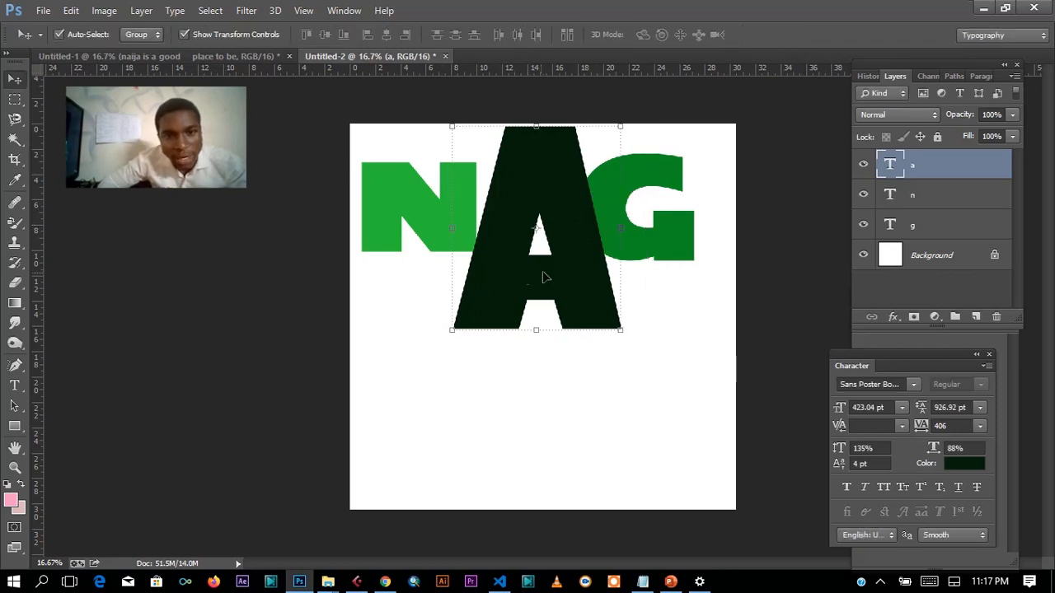
# Move the N and the G down to line up with the vertical middle of the tall A.
pyautogui.click(447, 384)
pyautogui.moveTo(413, 220); pyautogui.dragTo(423, 242)
pyautogui.moveTo(620, 245); pyautogui.dragTo(668, 264)
pyautogui.click(667, 344)
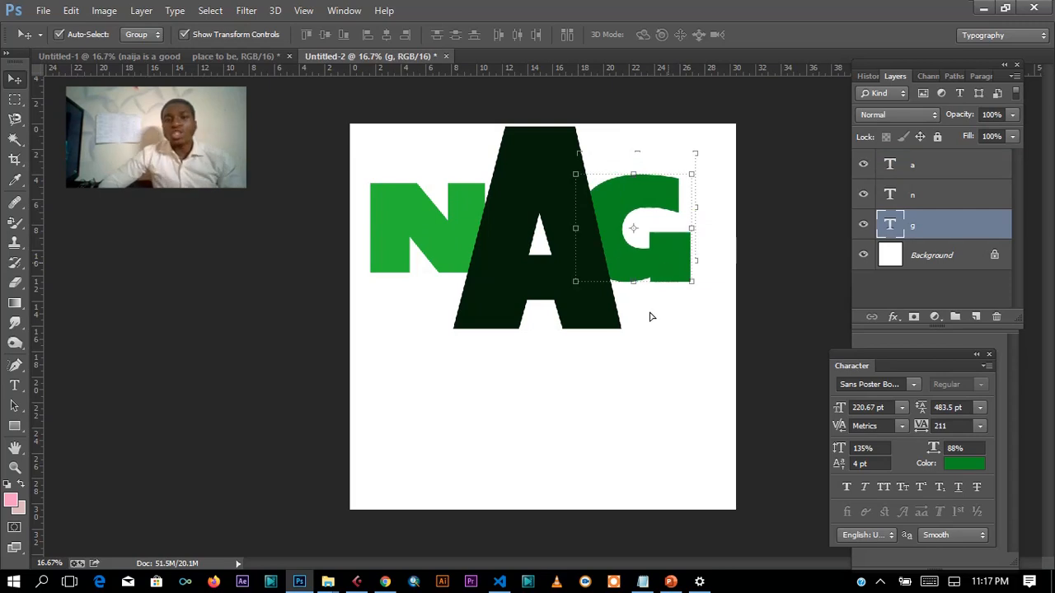
pyautogui.click(632, 396)
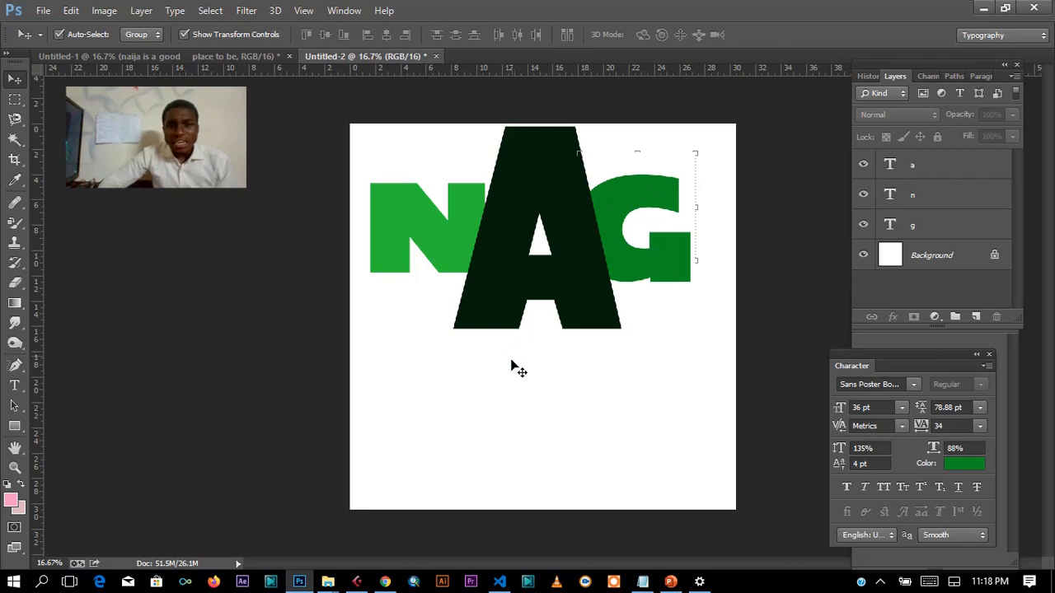
# Keep the pink foreground color and draw an ellipse about 1920 by 858 px below the letters with the Ellipse tool.
pyautogui.click(11, 500)
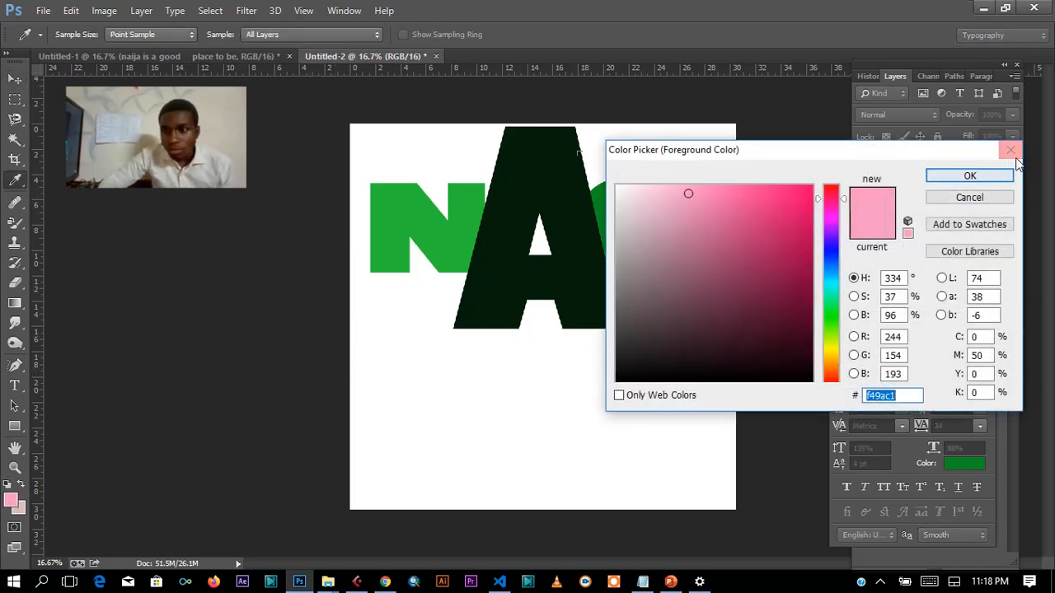
pyautogui.click(976, 174)
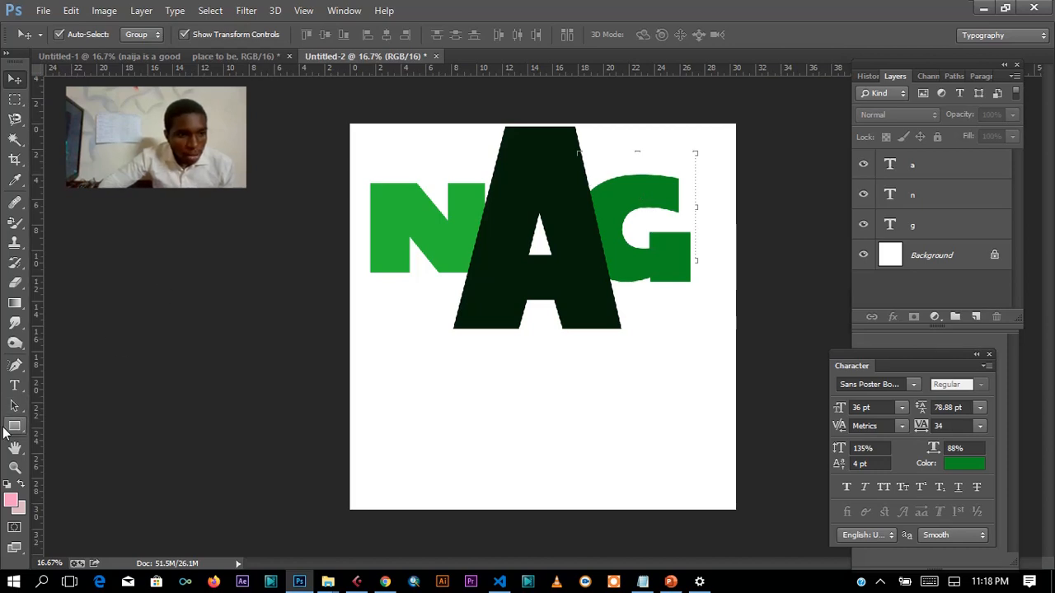
pyautogui.click(15, 426)
pyautogui.rightClick(14, 426)
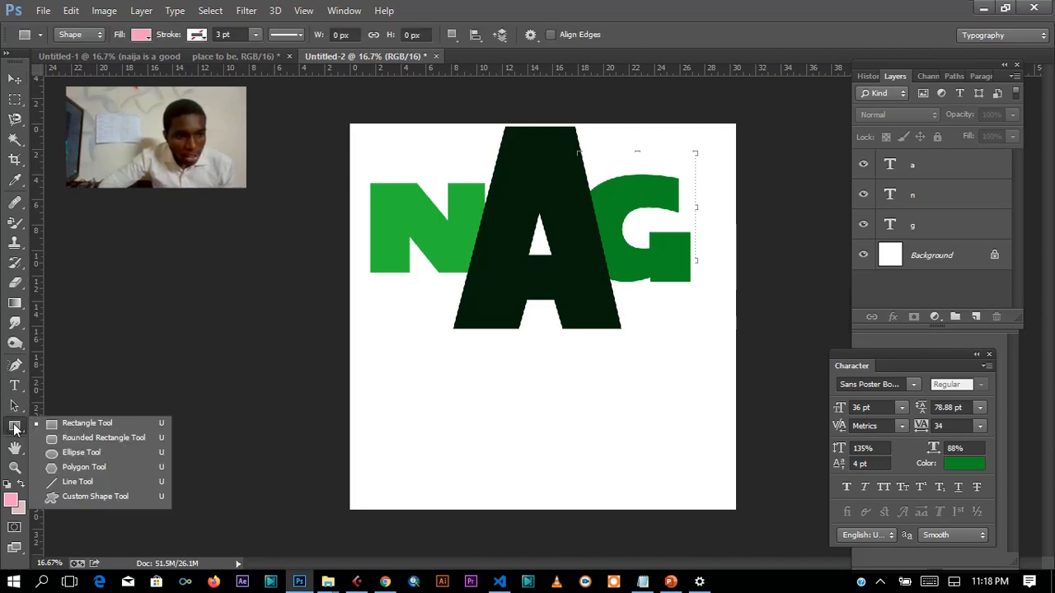
pyautogui.click(82, 453)
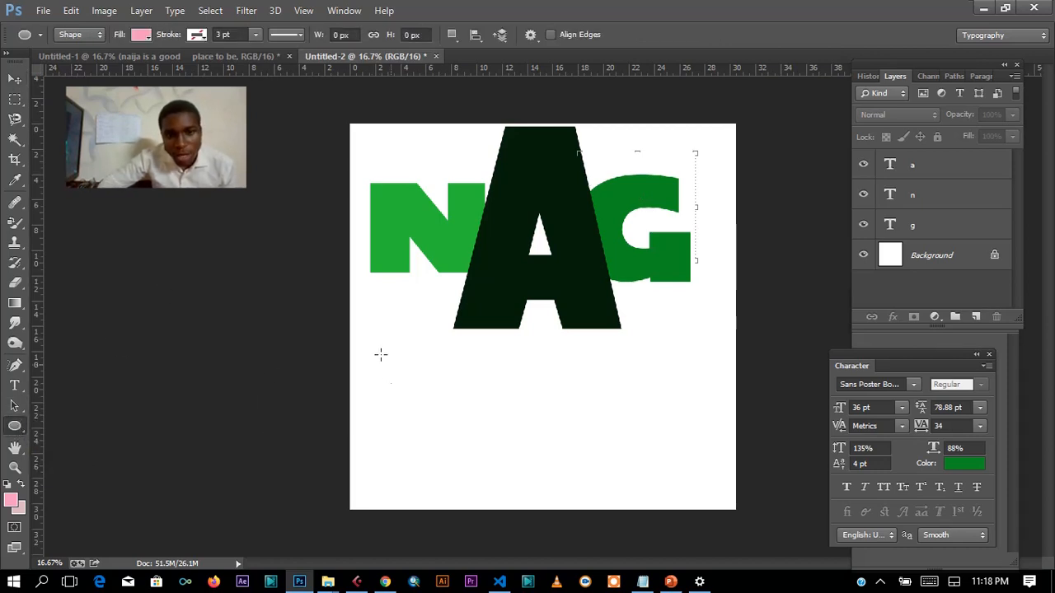
pyautogui.moveTo(375, 346); pyautogui.dragTo(621, 456)
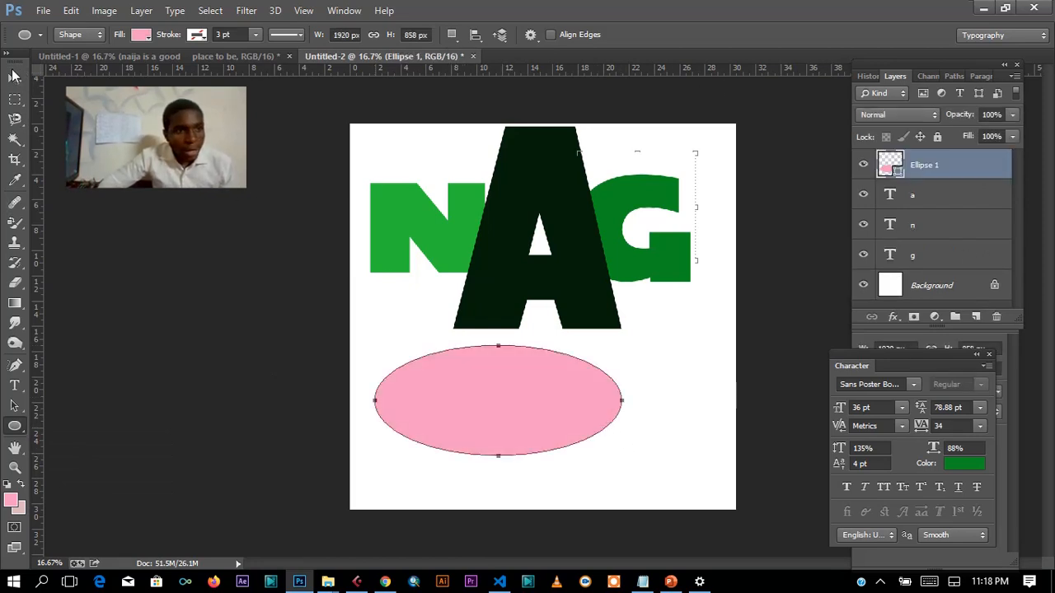
# Move the ellipse over the NAG lettering, scale it to about 125% width and 133% height, and apply the transformation.
pyautogui.click(12, 82)
pyautogui.moveTo(580, 407); pyautogui.dragTo(624, 255)
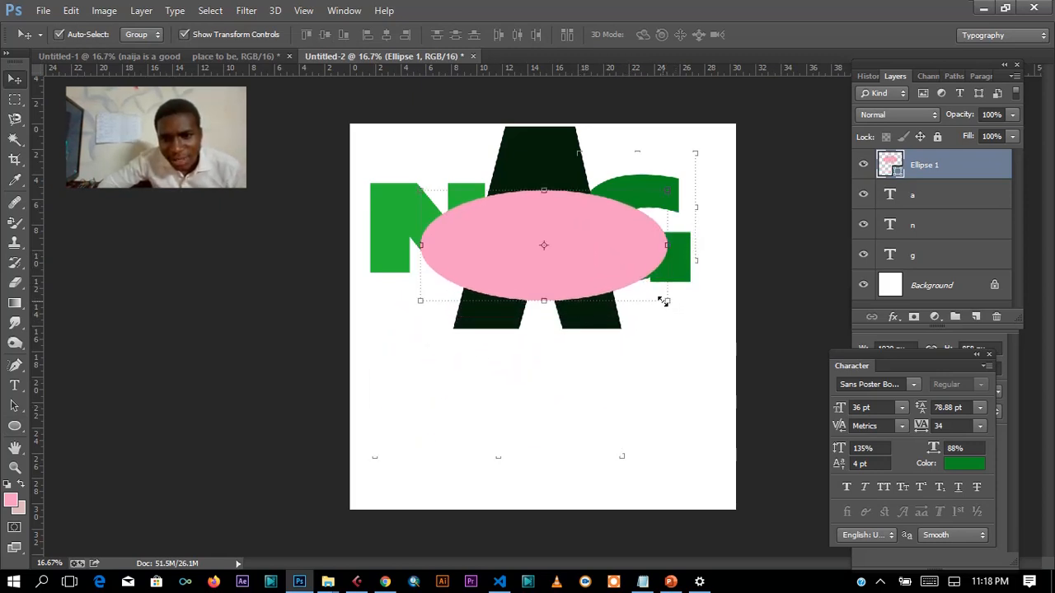
pyautogui.moveTo(664, 301); pyautogui.dragTo(701, 311)
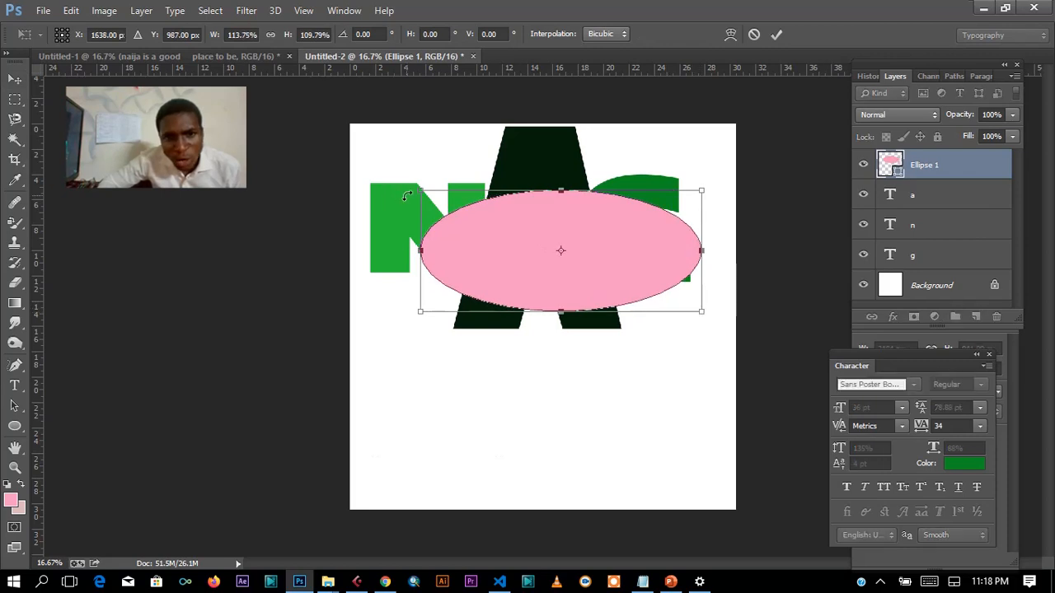
pyautogui.moveTo(421, 190); pyautogui.dragTo(392, 165)
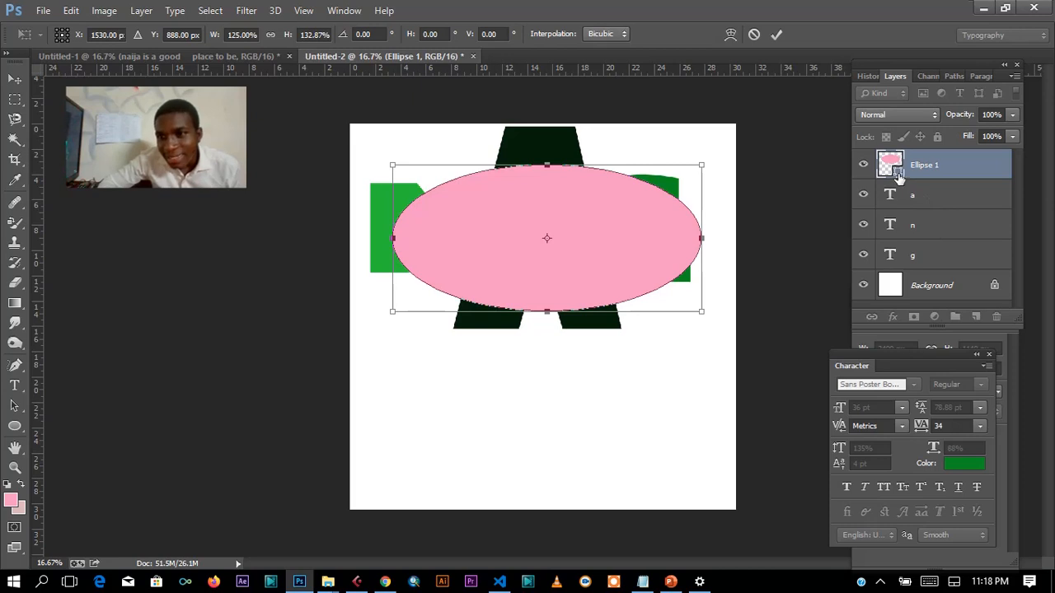
pyautogui.click(777, 35)
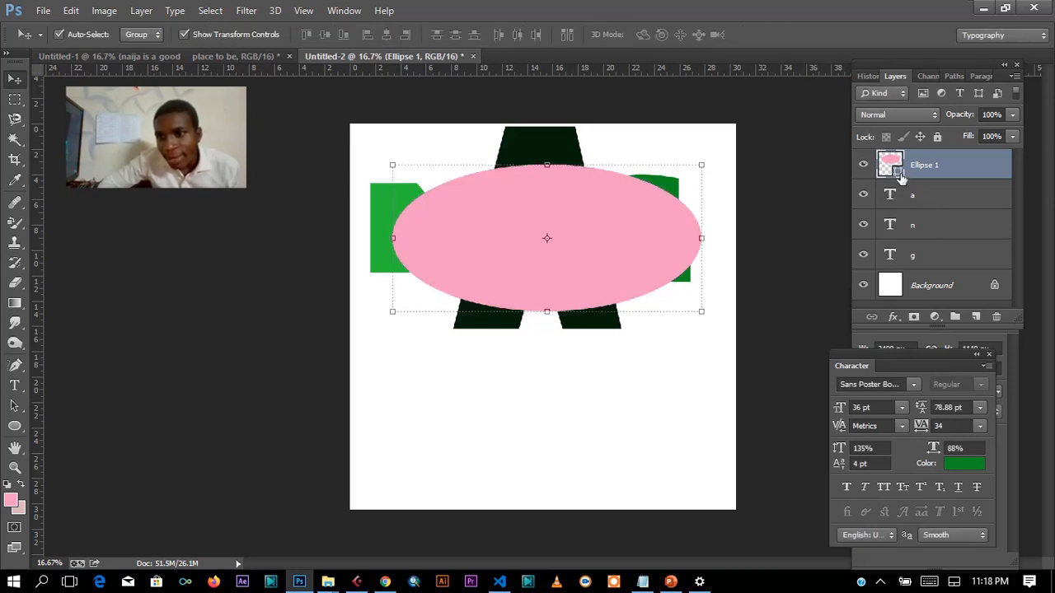
# Change the ellipse's fill to light green a2f1bc.
pyautogui.doubleClick(899, 173)
pyautogui.click(782, 333)
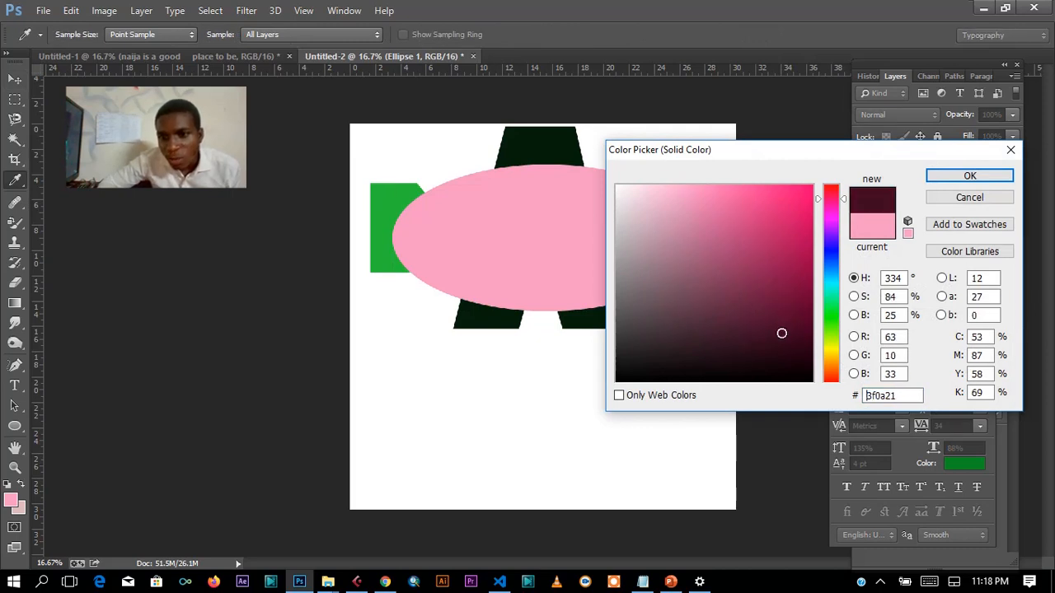
pyautogui.click(831, 305)
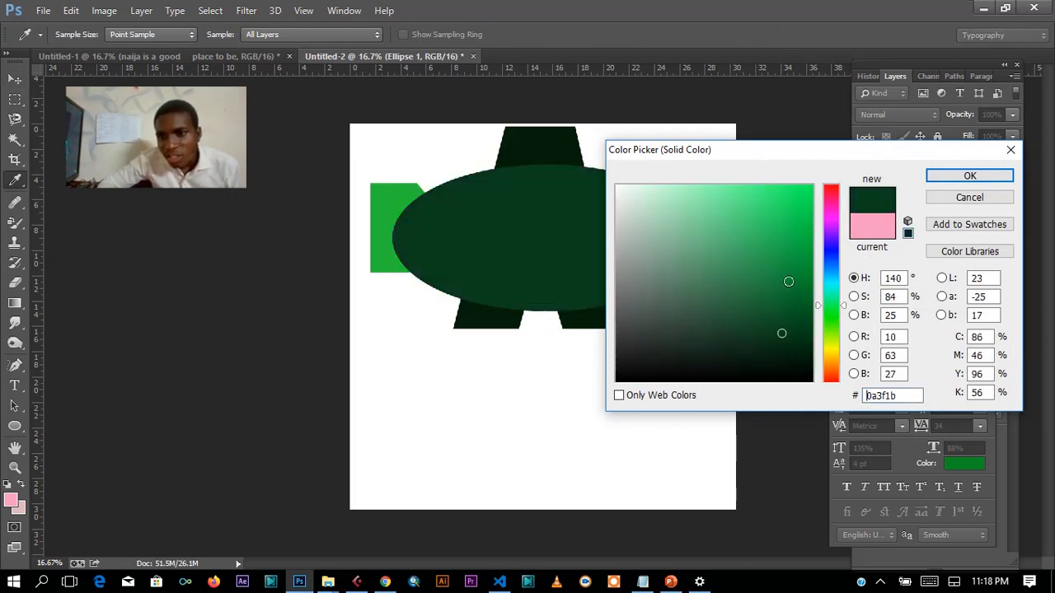
pyautogui.click(732, 260)
pyautogui.click(662, 216)
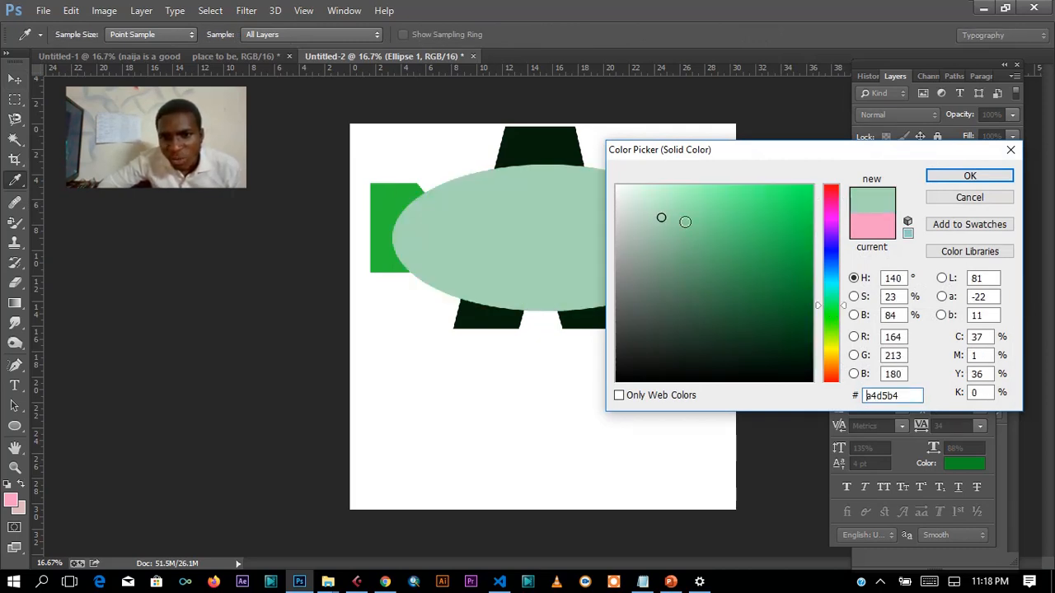
pyautogui.click(690, 226)
pyautogui.click(783, 346)
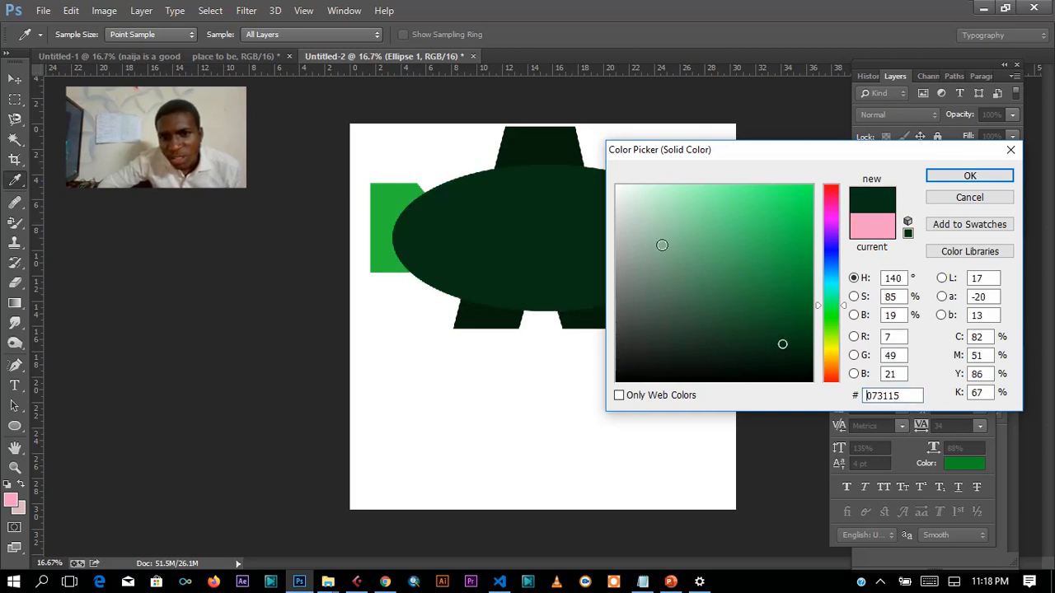
pyautogui.moveTo(648, 198); pyautogui.dragTo(678, 196)
pyautogui.click(681, 195)
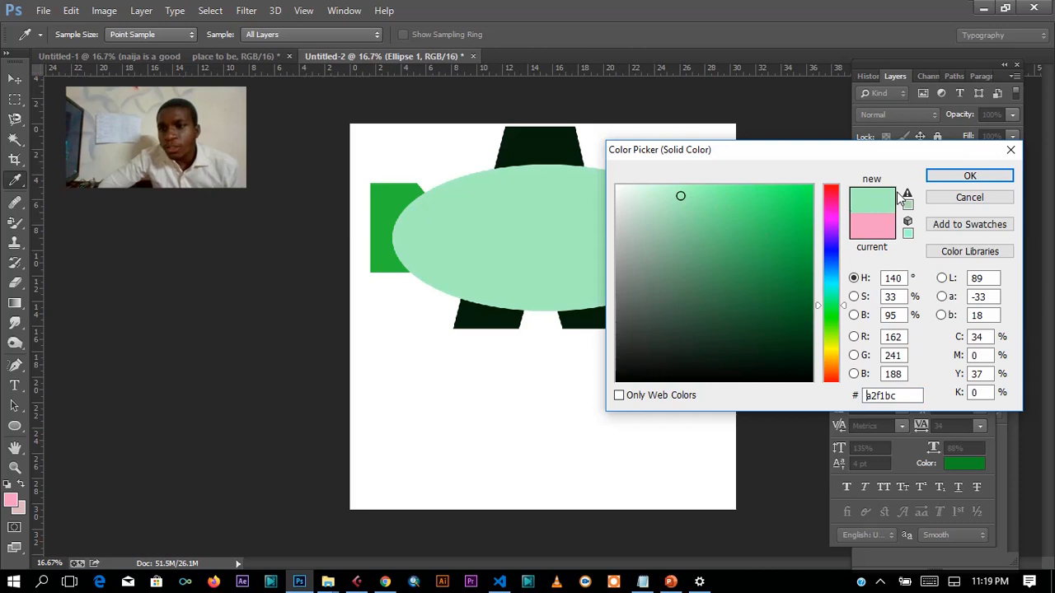
pyautogui.click(944, 177)
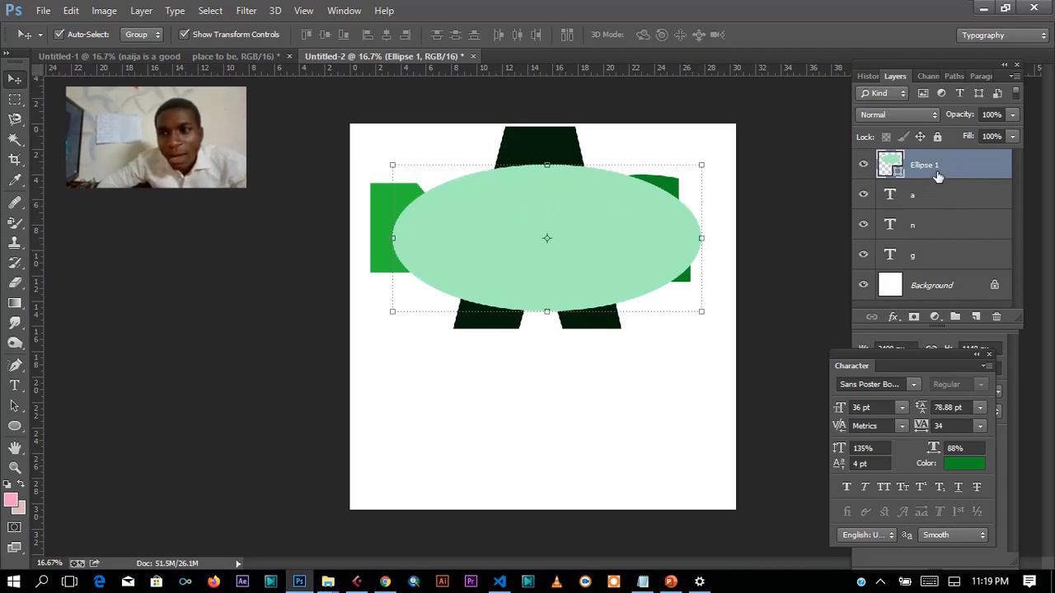
# Place the ellipse layer beneath the g layer, just above the Background, and deselect it.
pyautogui.moveTo(937, 174); pyautogui.dragTo(927, 273)
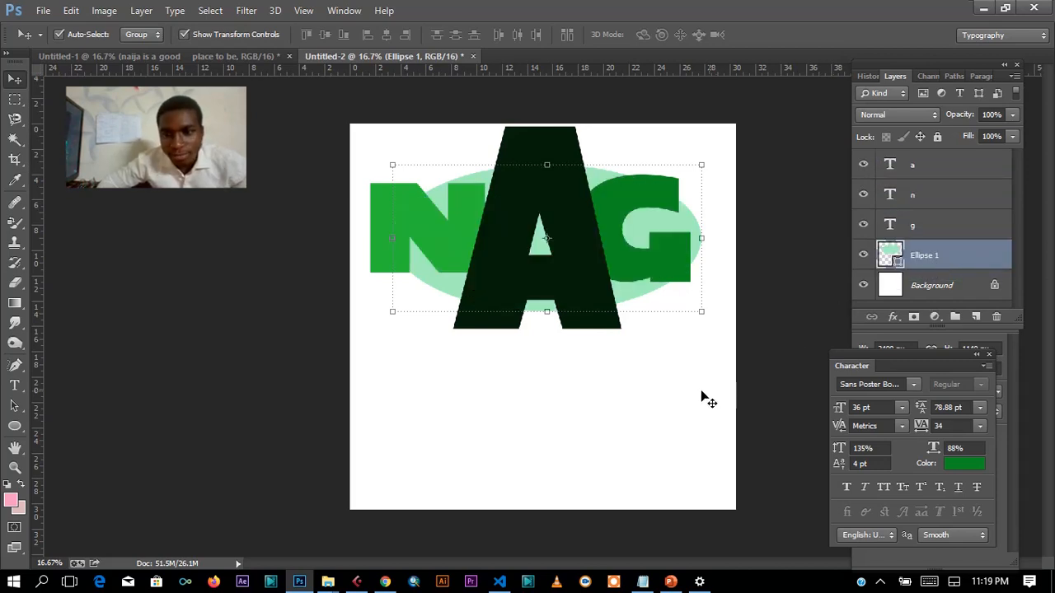
pyautogui.click(574, 417)
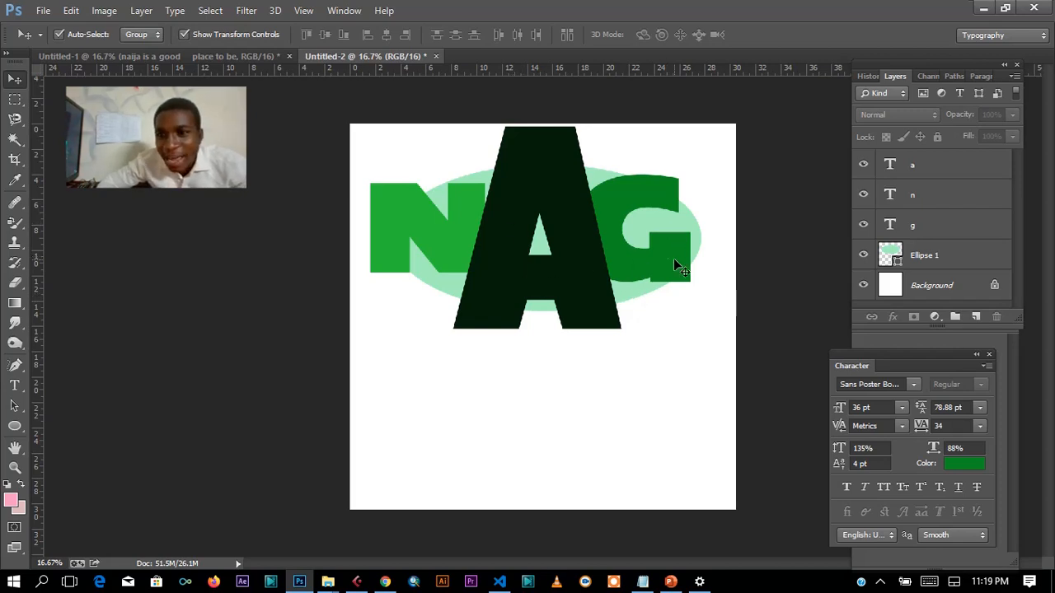
# Delete the ellipse layer through its layer options, undo the deletion and deselect the layer.
pyautogui.rightClick(943, 259)
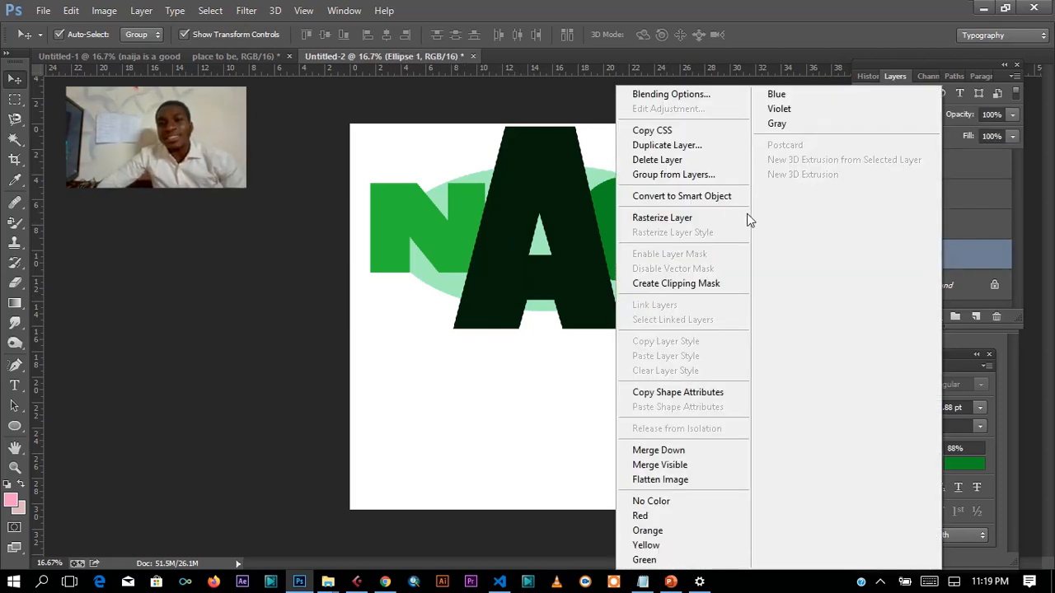
pyautogui.click(970, 264)
pyautogui.rightClick(970, 264)
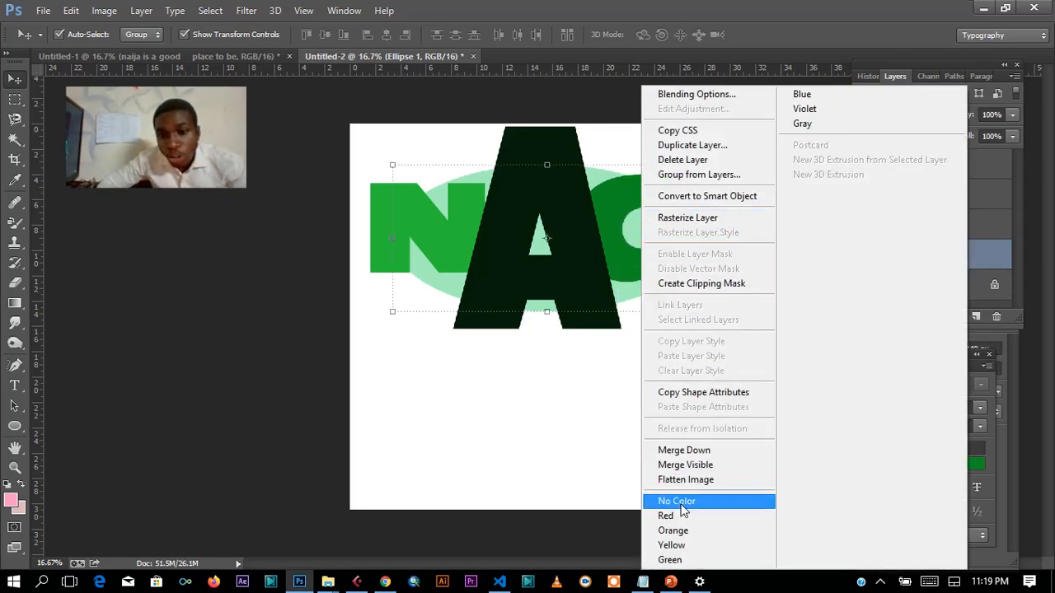
pyautogui.click(689, 156)
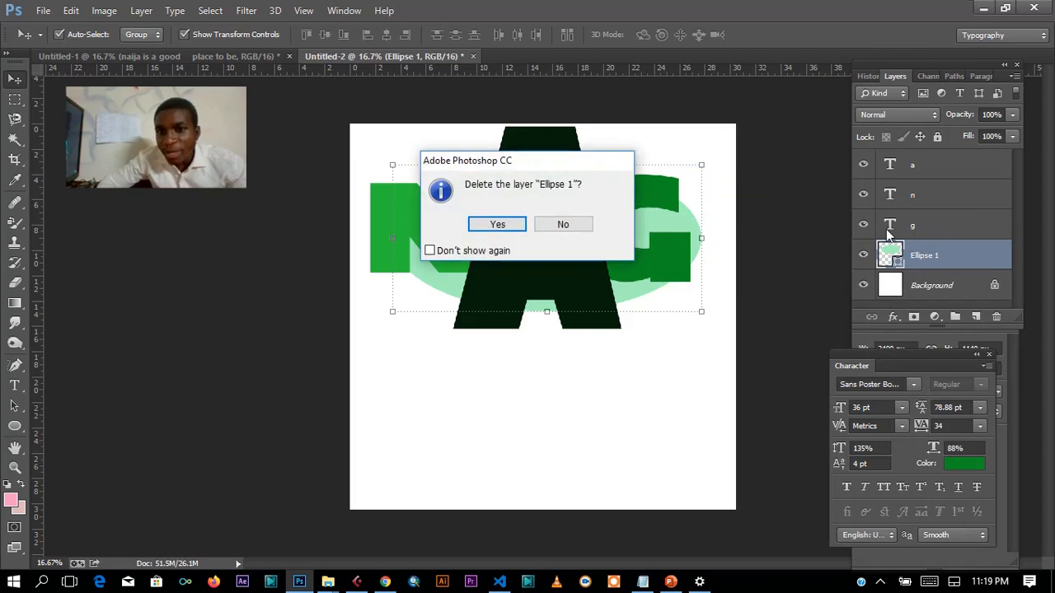
pyautogui.click(494, 224)
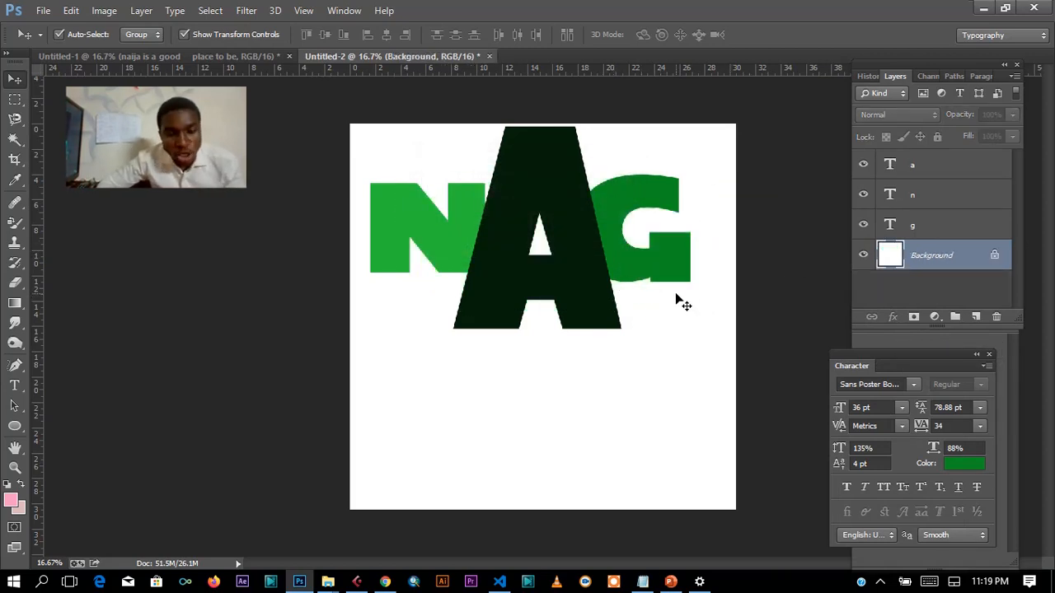
pyautogui.hotkey('ctrl', 'z')
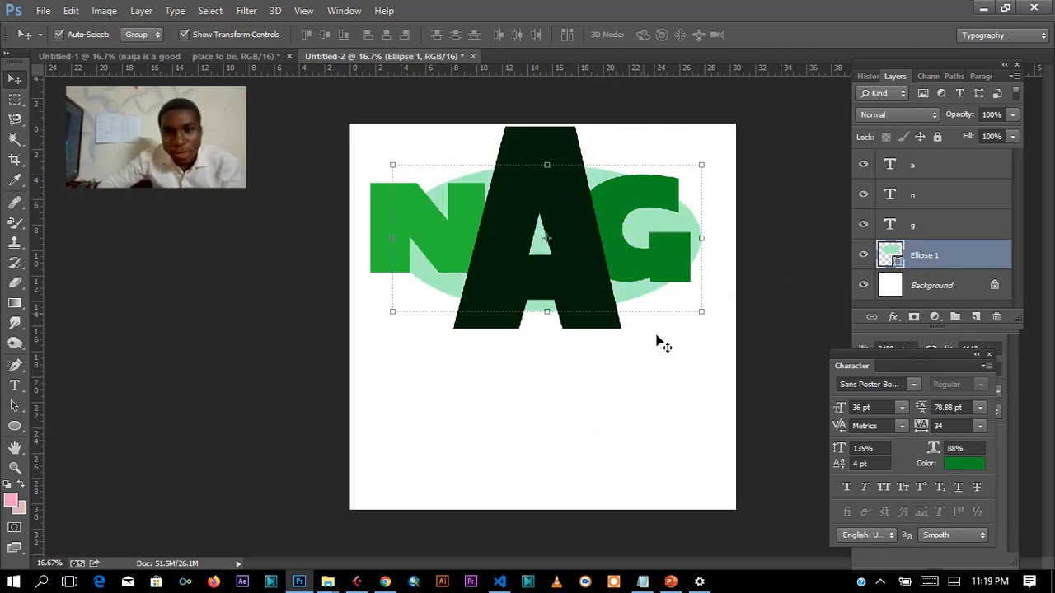
pyautogui.click(537, 422)
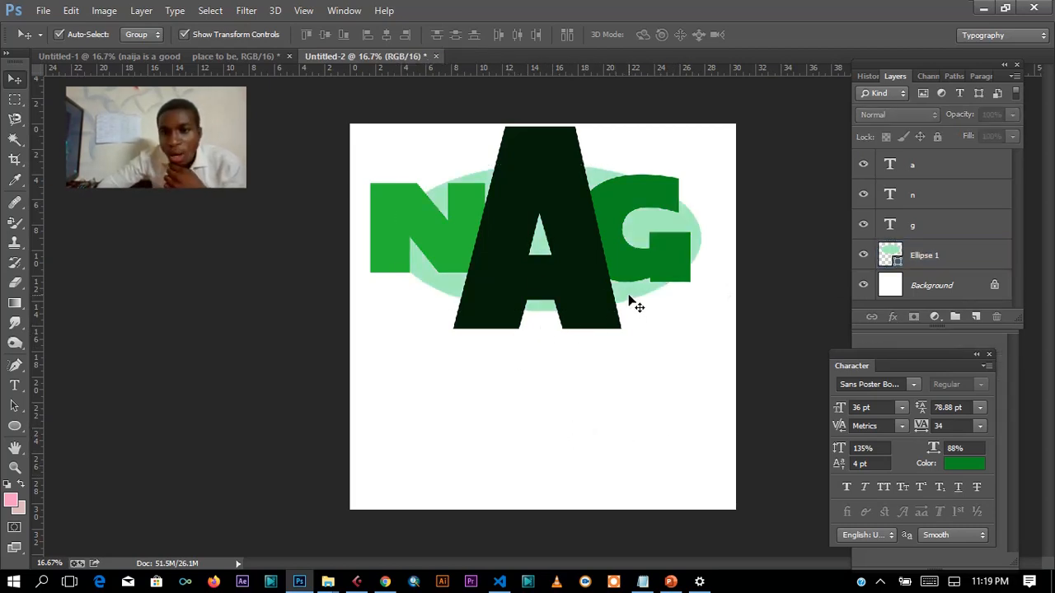
# Select the ellipse layer again, delete it directly and undo the deletion.
pyautogui.click(925, 257)
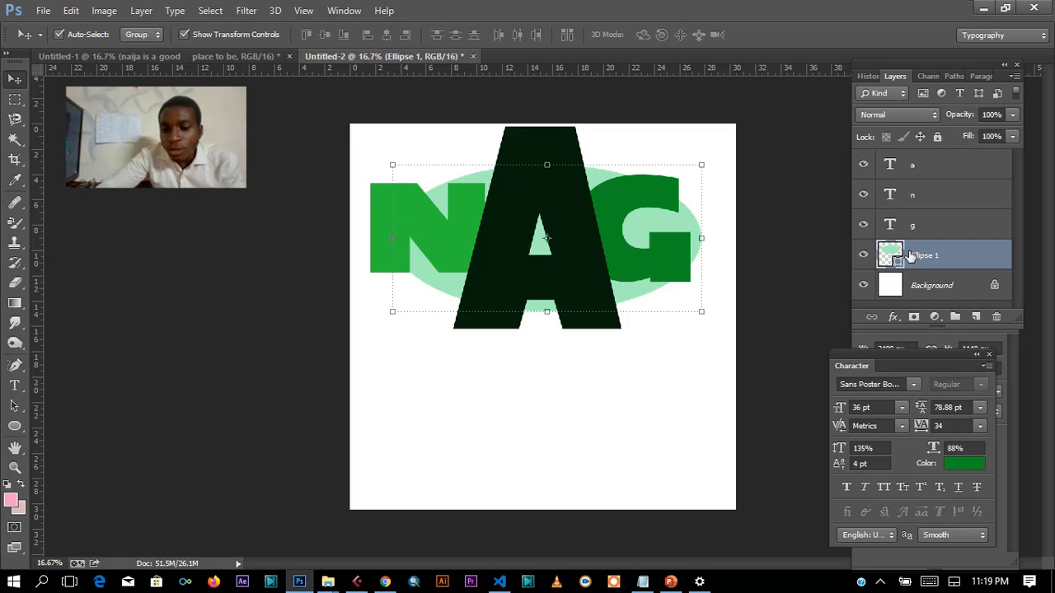
pyautogui.press('Delete')
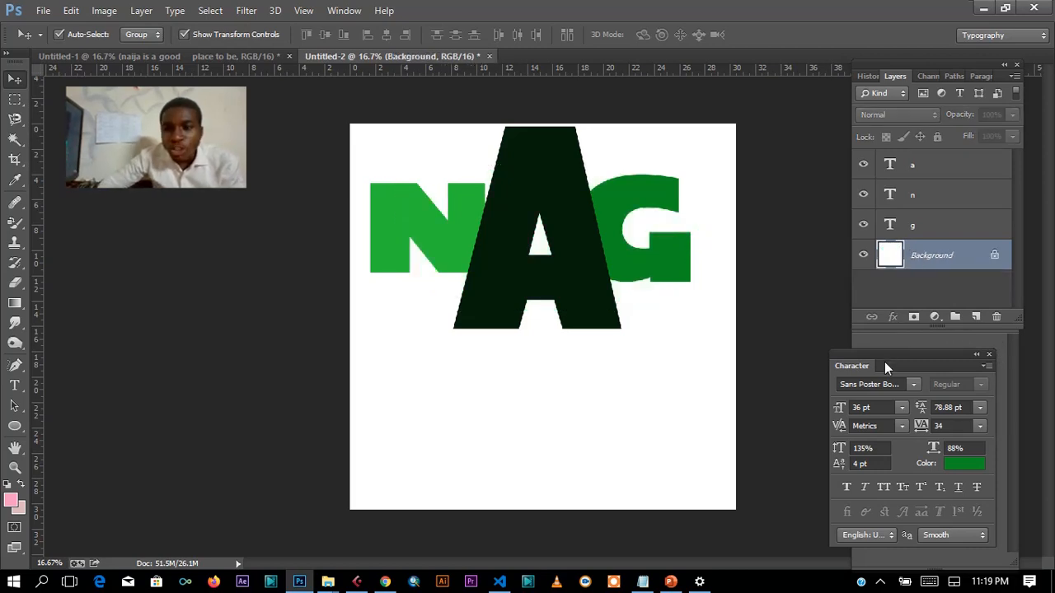
pyautogui.hotkey('ctrl', 'z')
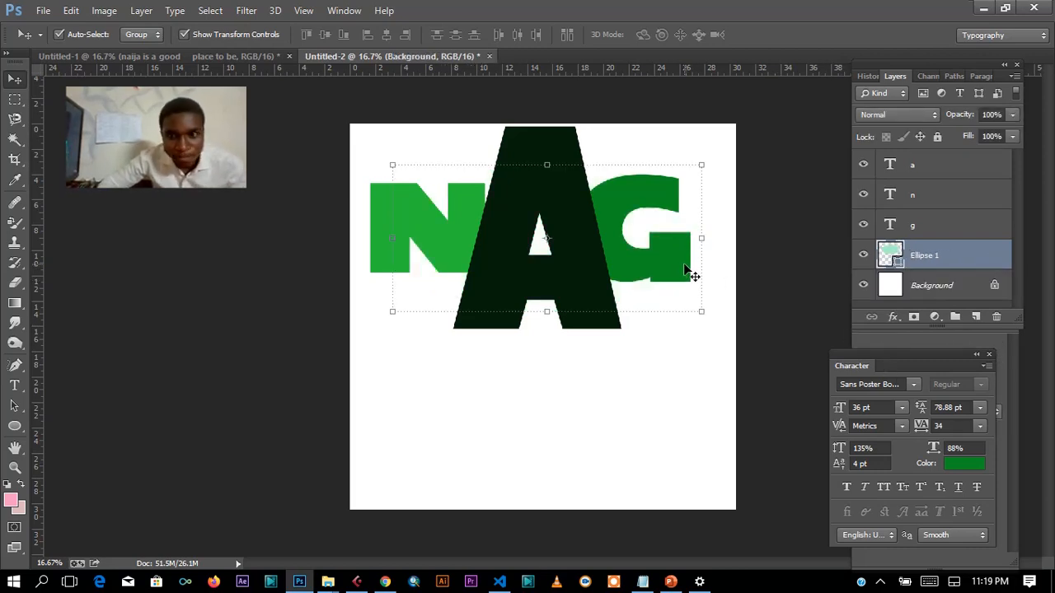
# Delete the light green ellipse layer beneath the g layer and leave no layer selected.
pyautogui.click(942, 228)
pyautogui.click(933, 183)
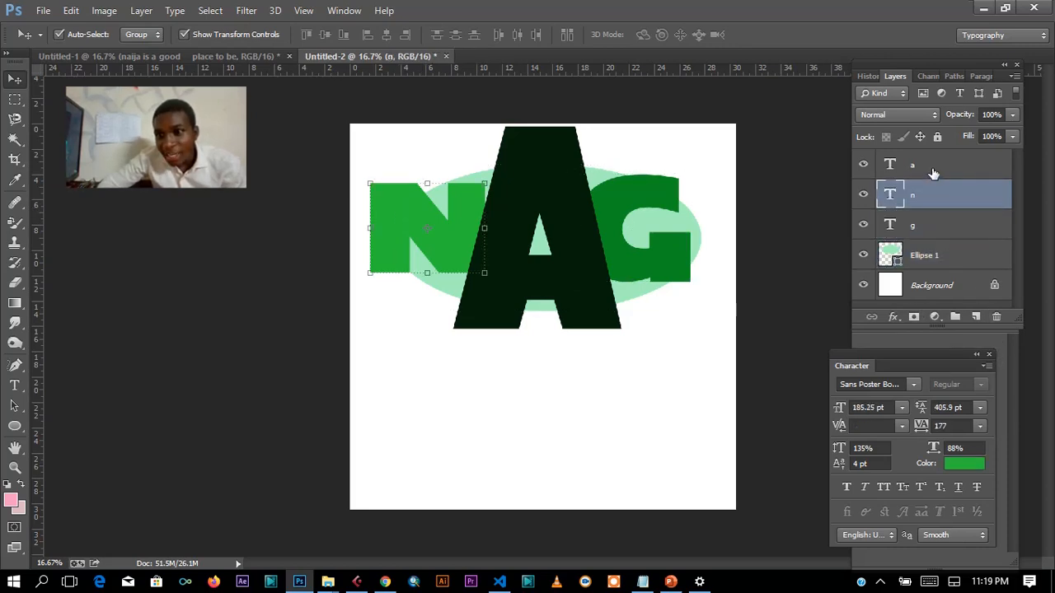
pyautogui.click(933, 171)
pyautogui.click(928, 256)
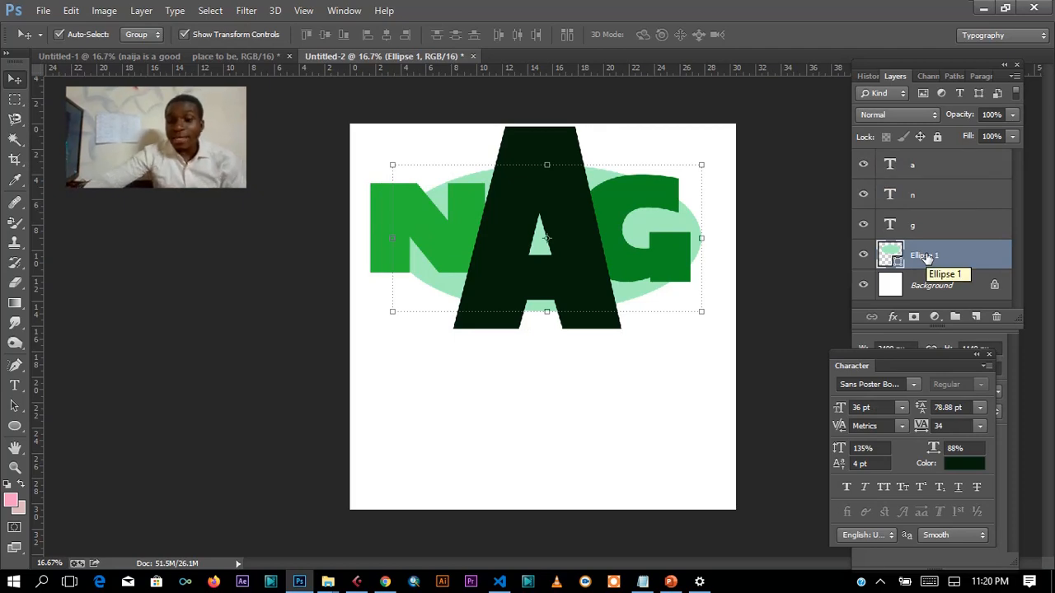
pyautogui.press('Delete')
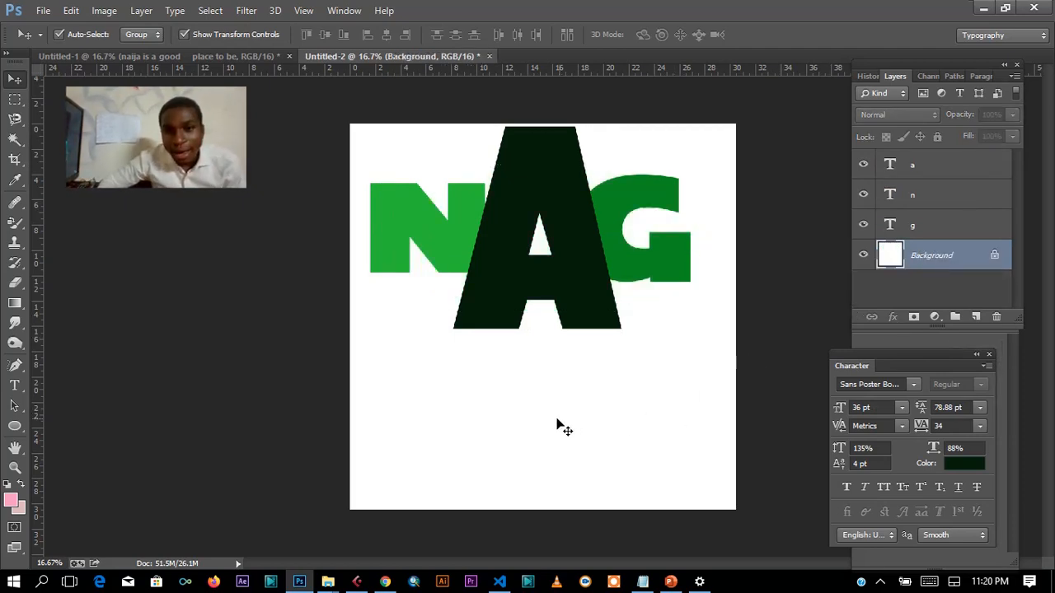
pyautogui.click(548, 389)
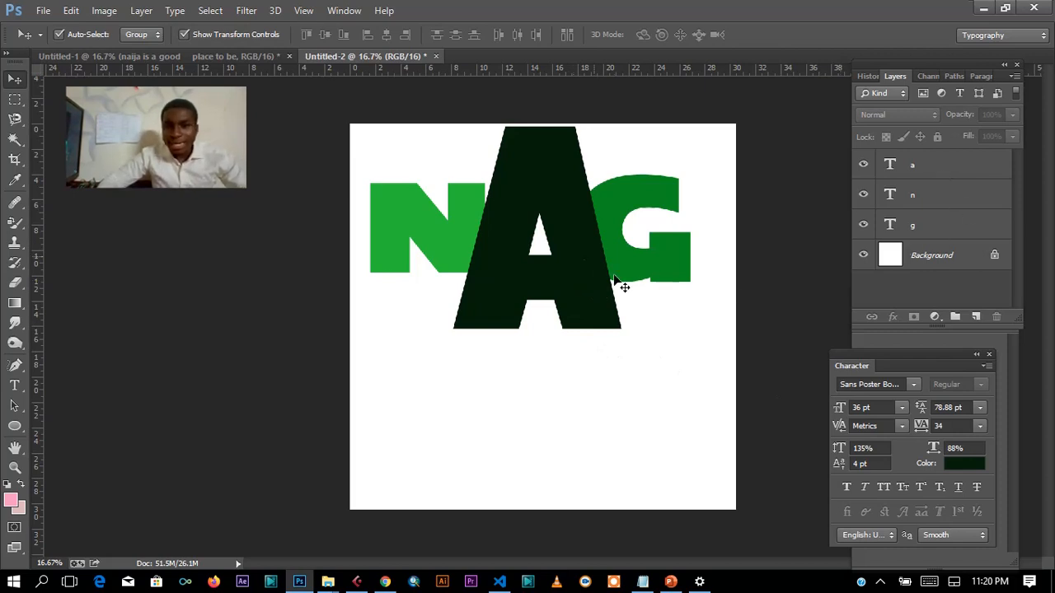
pyautogui.rightClick(613, 419)
pyautogui.click(503, 424)
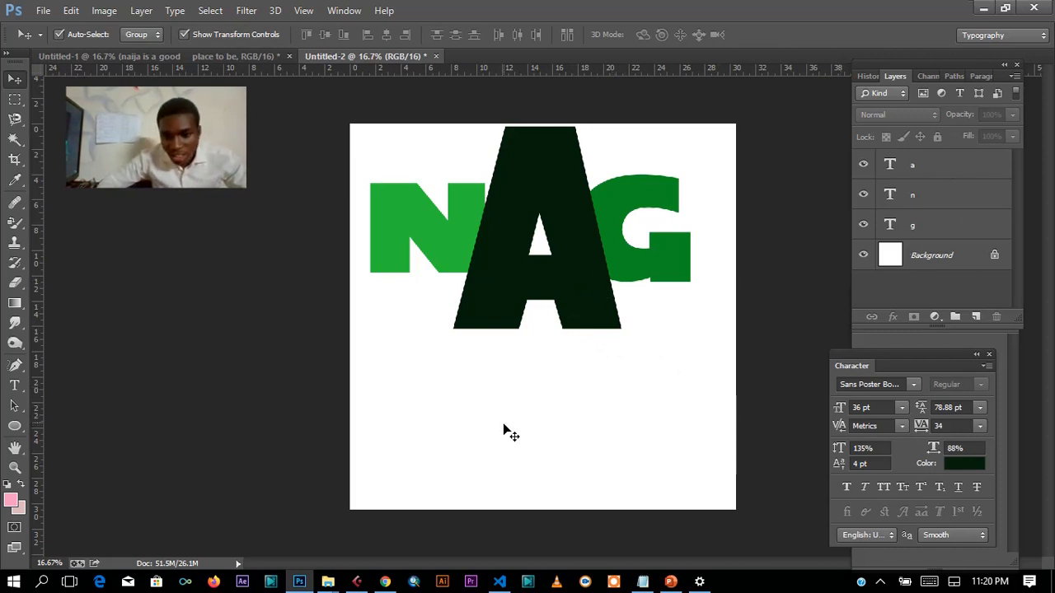
# View the blending options of the a layer and close them without changes.
pyautogui.click(956, 172)
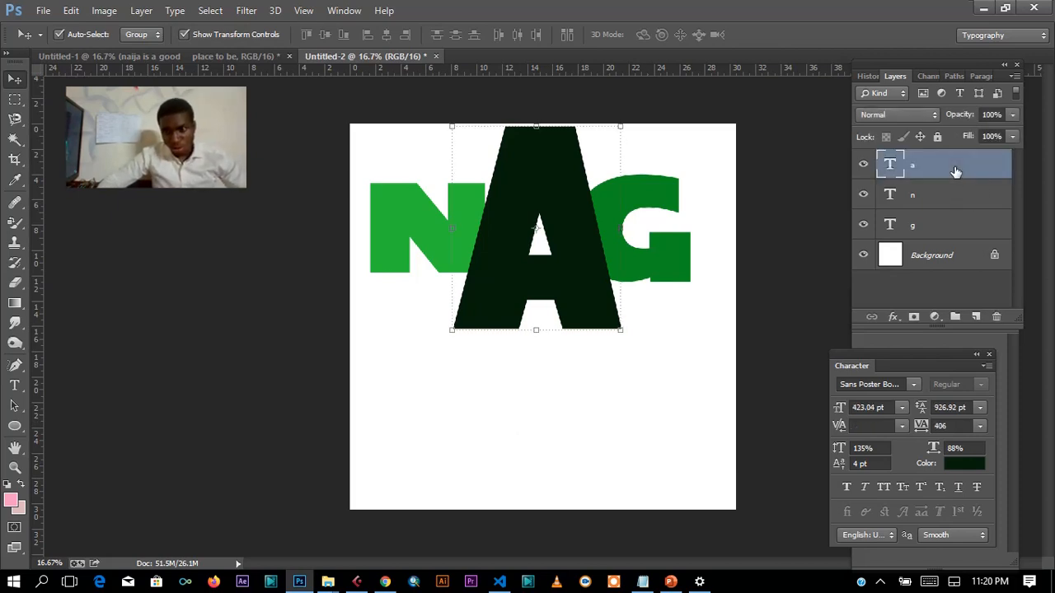
pyautogui.press('h')
pyautogui.doubleClick(956, 172)
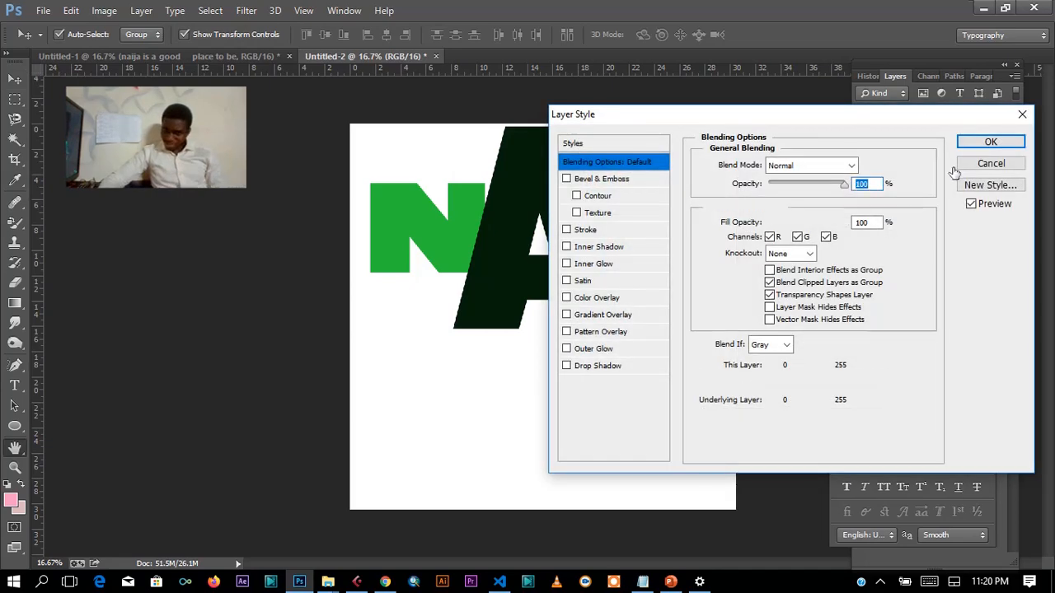
pyautogui.click(1021, 119)
pyautogui.press('v')
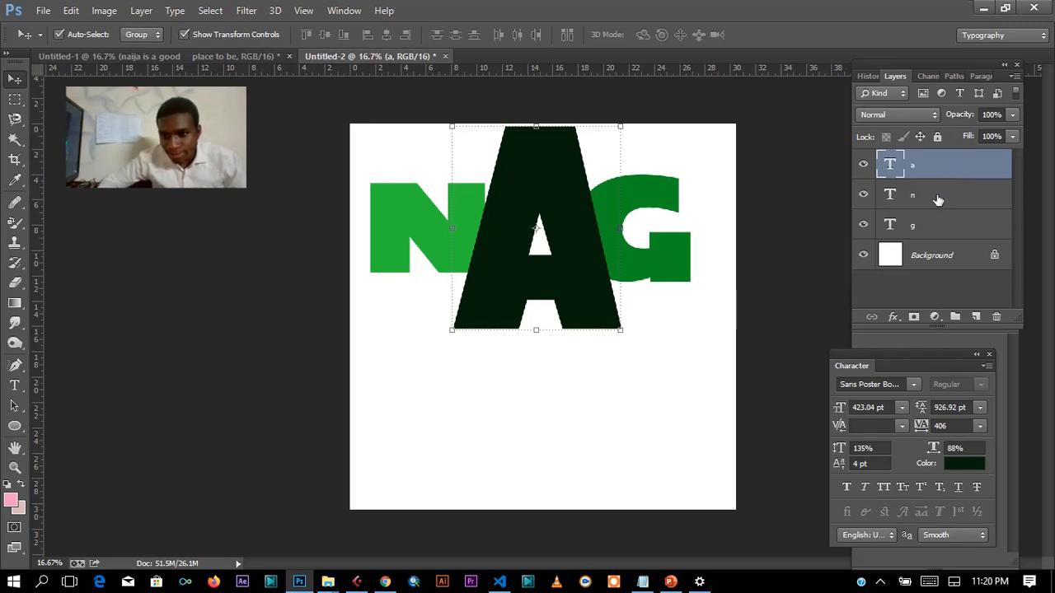
# Open the a layer's style settings with the letters kept in view and enable Drop Shadow.
pyautogui.rightClick(938, 201)
pyautogui.click(960, 202)
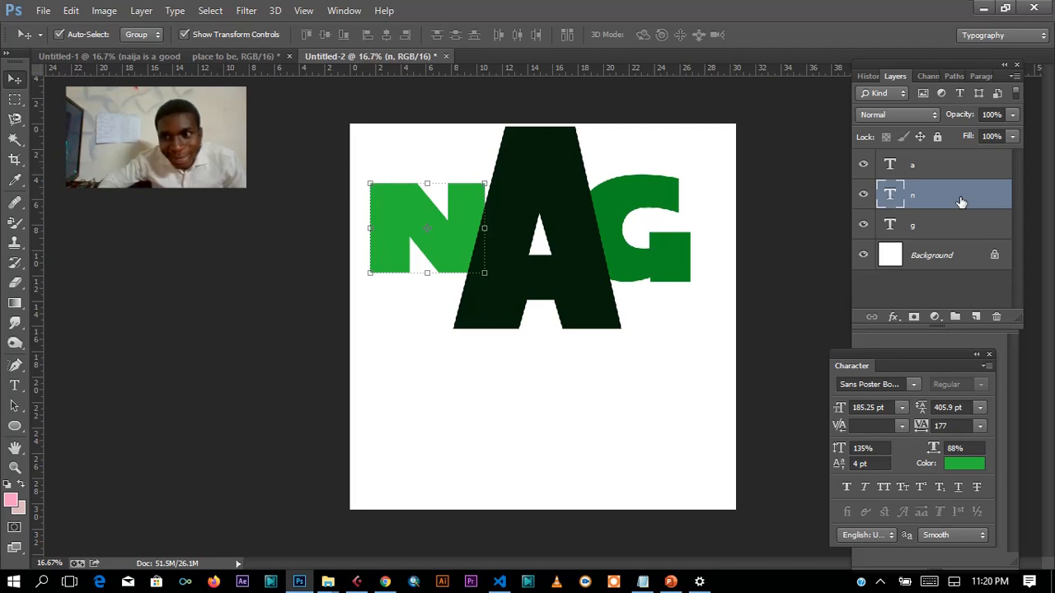
pyautogui.click(954, 175)
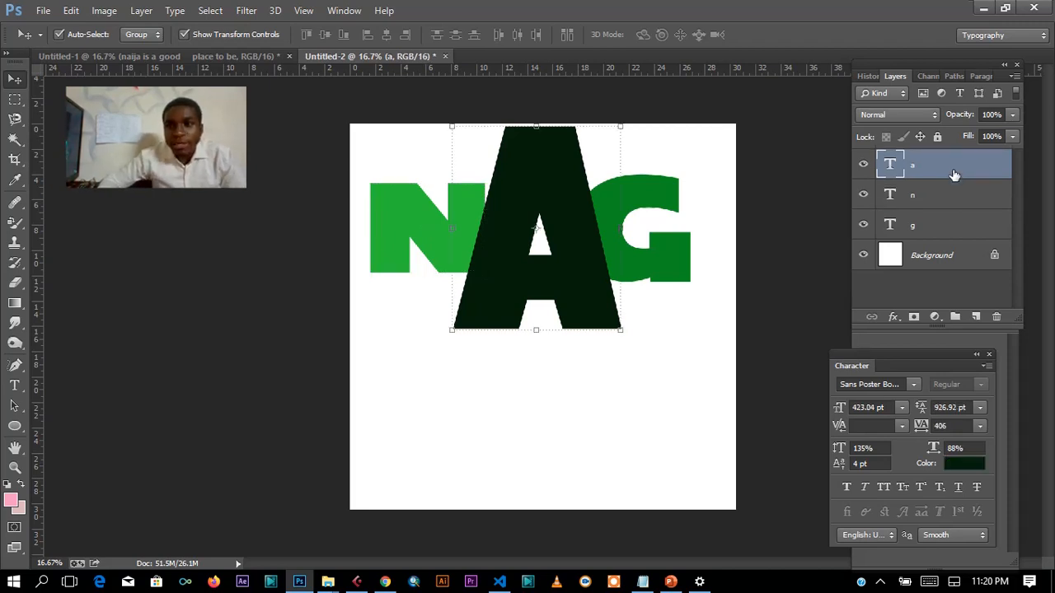
pyautogui.press('h')
pyautogui.doubleClick(953, 175)
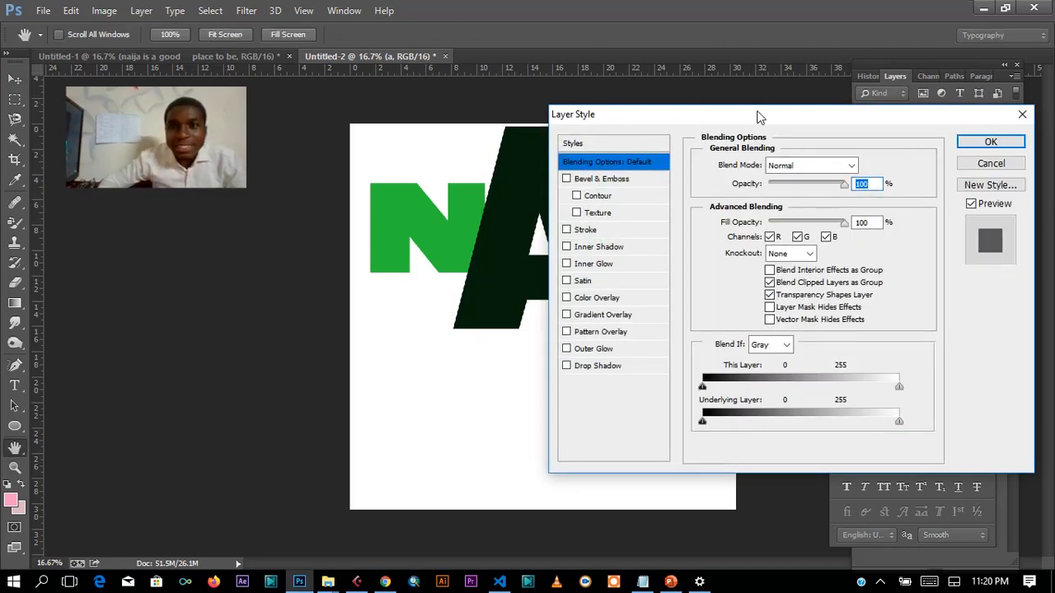
pyautogui.moveTo(759, 116); pyautogui.dragTo(926, 146)
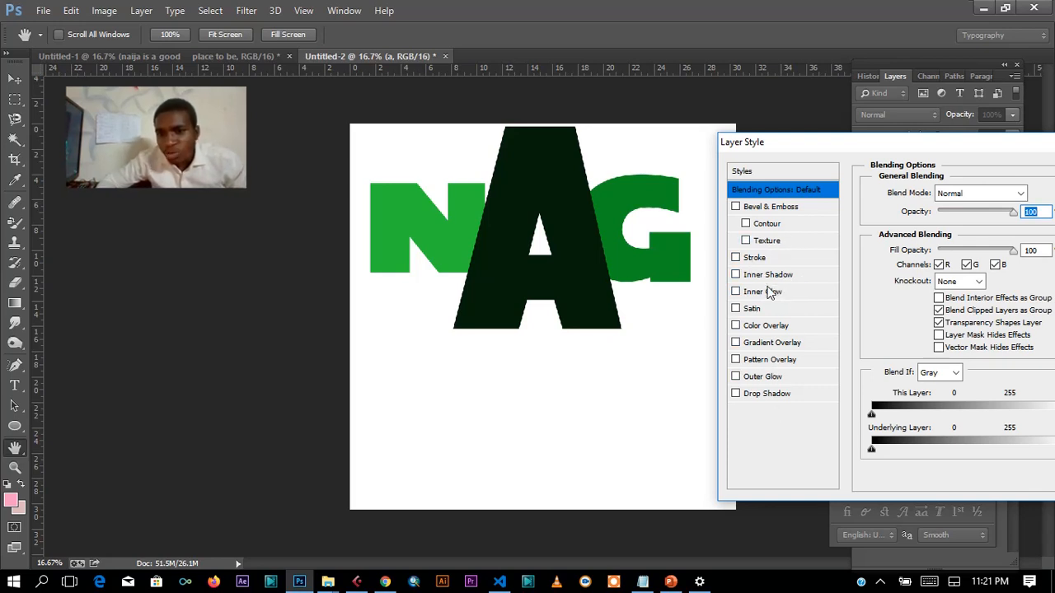
pyautogui.click(748, 400)
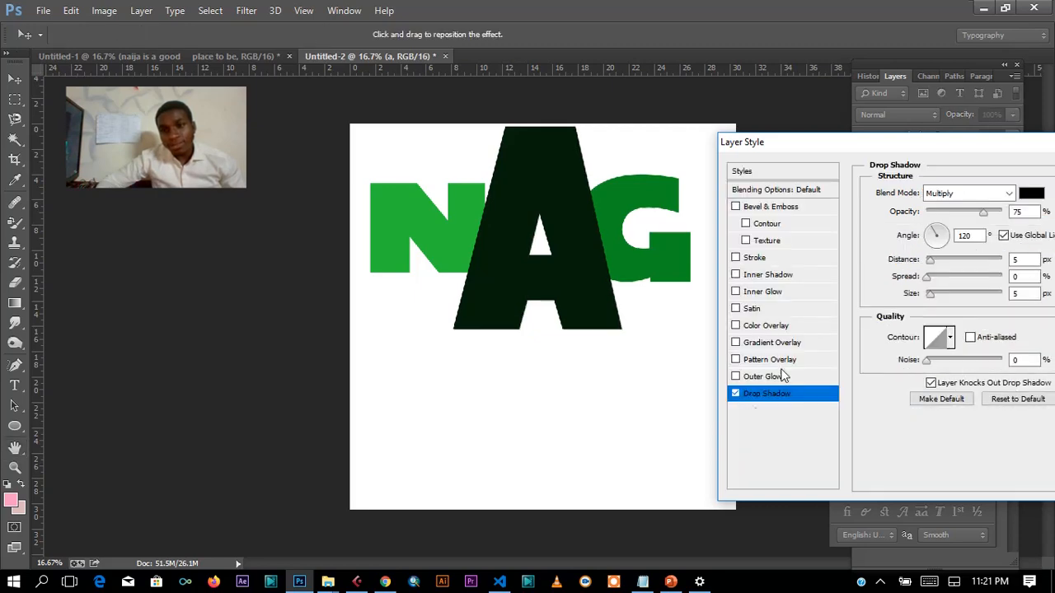
pyautogui.moveTo(887, 151); pyautogui.dragTo(798, 287)
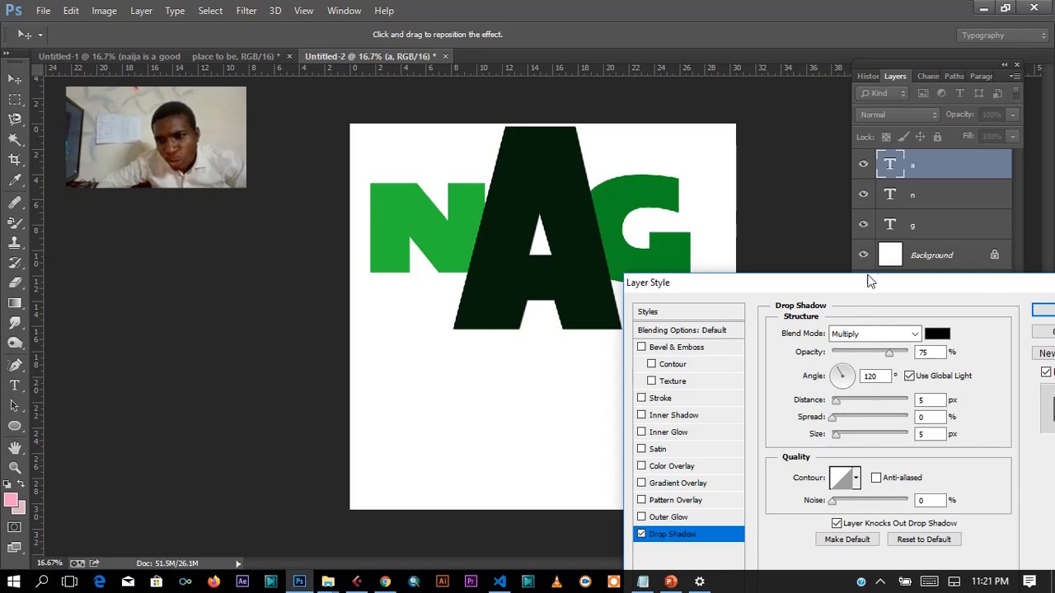
pyautogui.moveTo(870, 289); pyautogui.dragTo(881, 176)
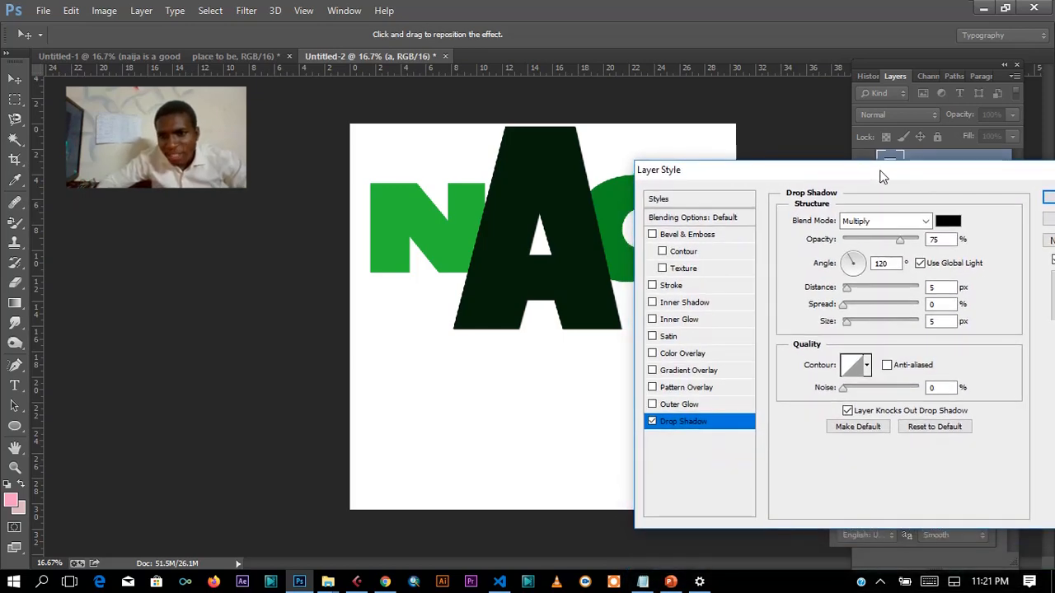
# Try the letter A's drop shadow with 22 px distance and 88% spread, and close the layer style without applying it.
pyautogui.moveTo(849, 288); pyautogui.dragTo(908, 295)
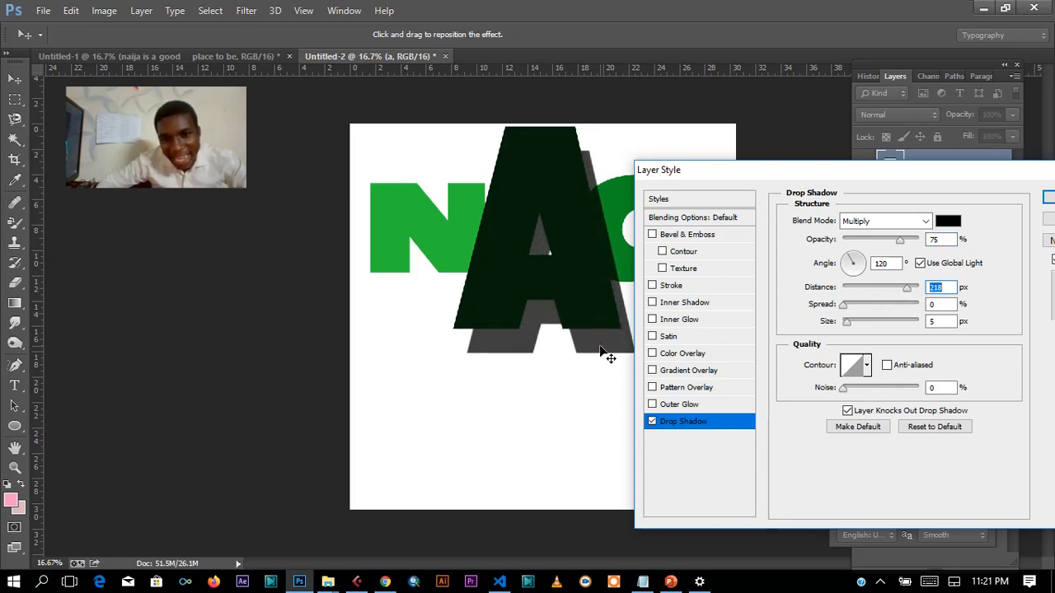
pyautogui.moveTo(909, 291); pyautogui.dragTo(877, 312)
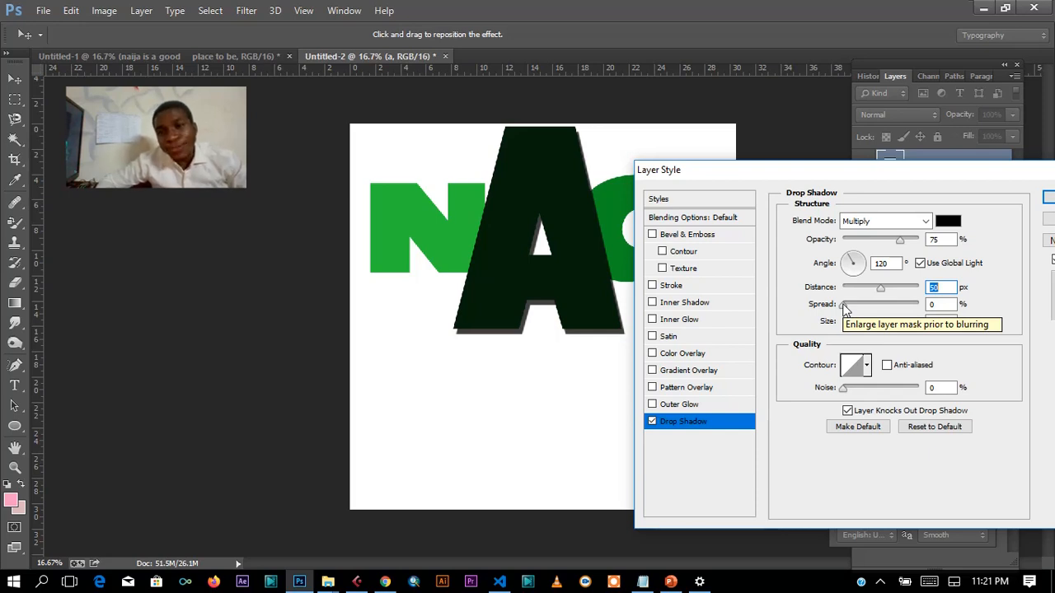
pyautogui.moveTo(844, 309)
pyautogui.mouseDown()
pyautogui.moveTo(873, 310)
pyautogui.moveTo(853, 311)
pyautogui.mouseUp()
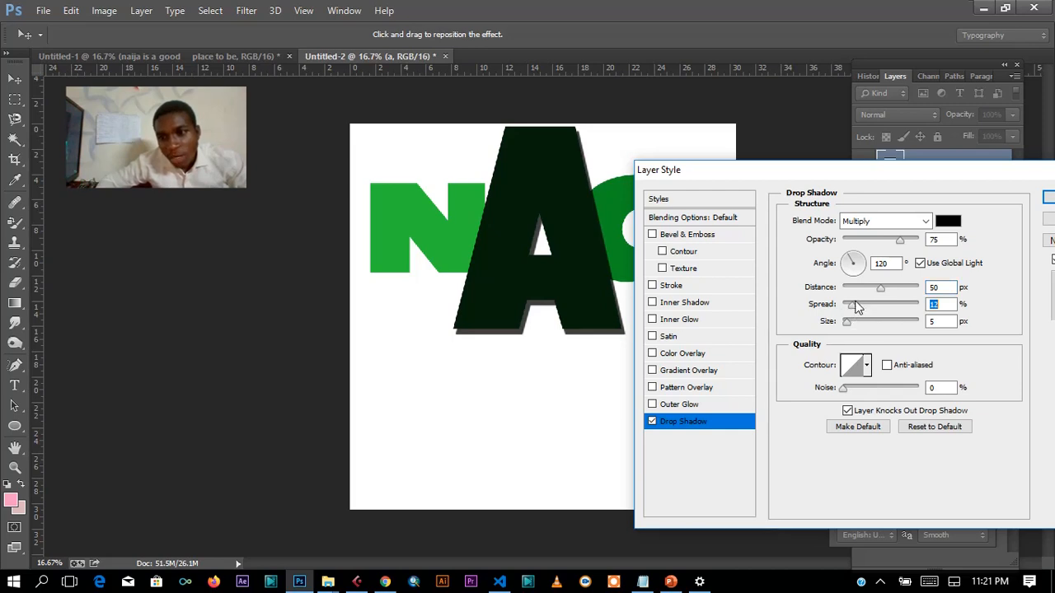
pyautogui.click(859, 288)
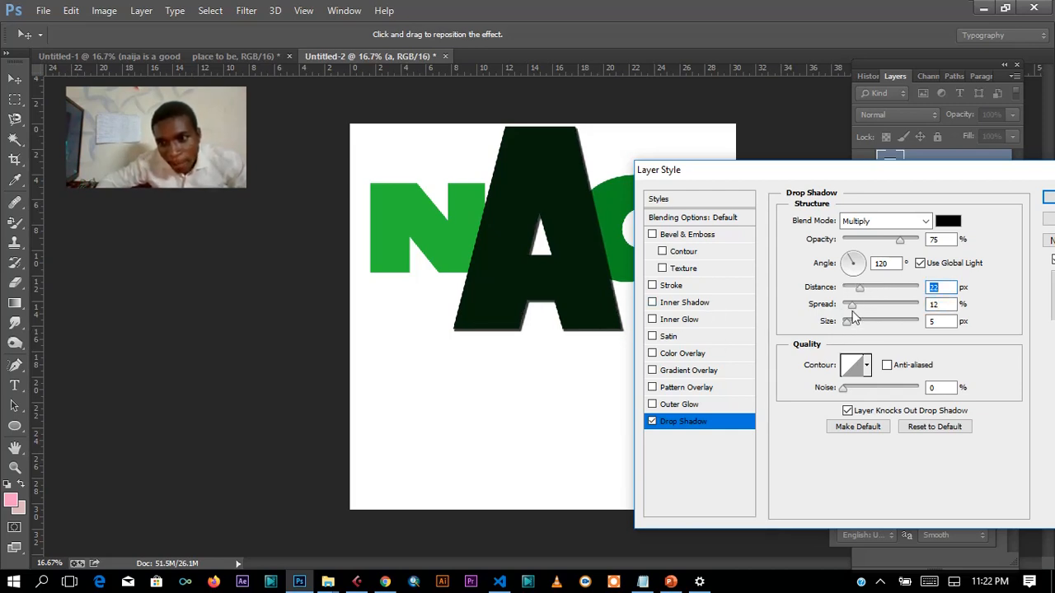
pyautogui.moveTo(894, 305); pyautogui.dragTo(905, 305)
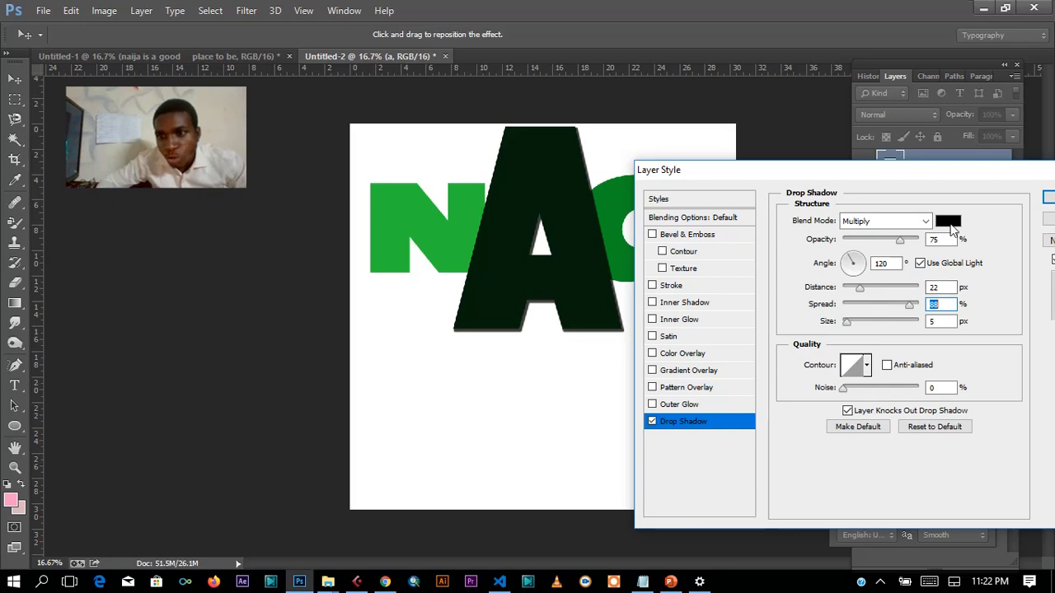
pyautogui.moveTo(931, 180); pyautogui.dragTo(1002, 242)
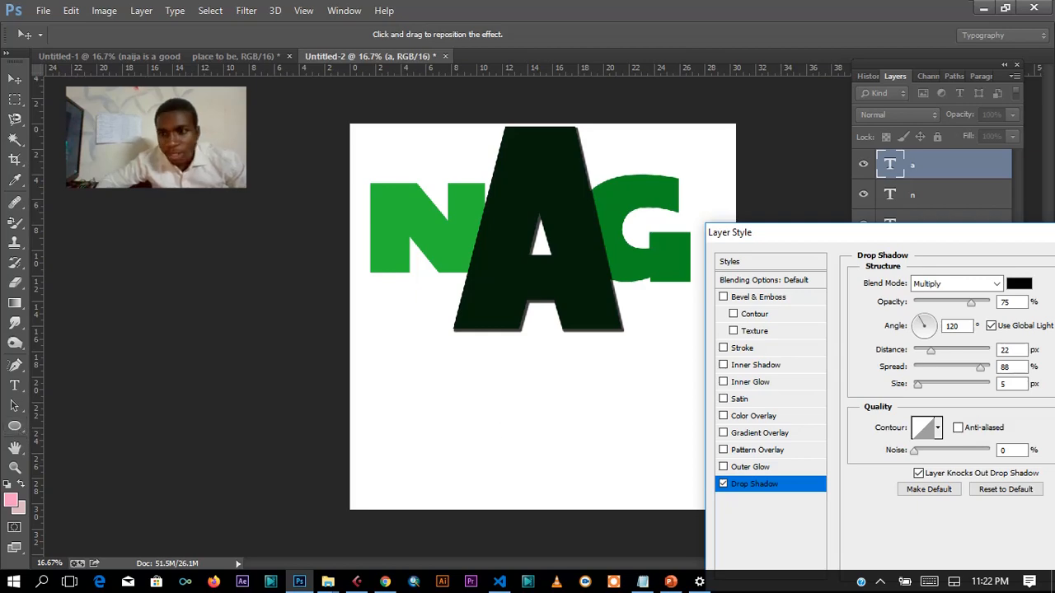
pyautogui.moveTo(923, 241); pyautogui.dragTo(725, 230)
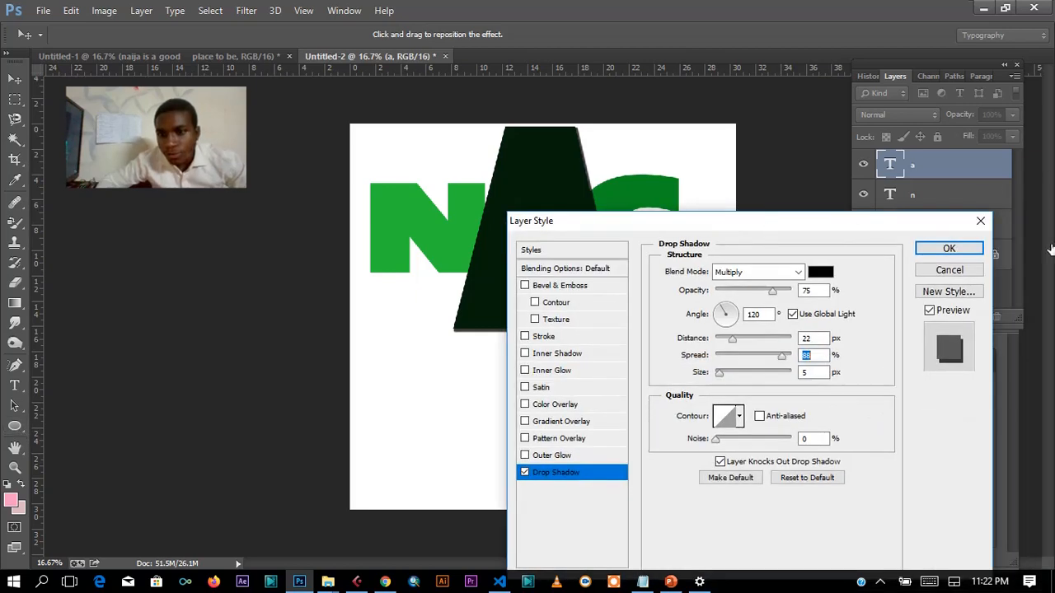
pyautogui.click(981, 220)
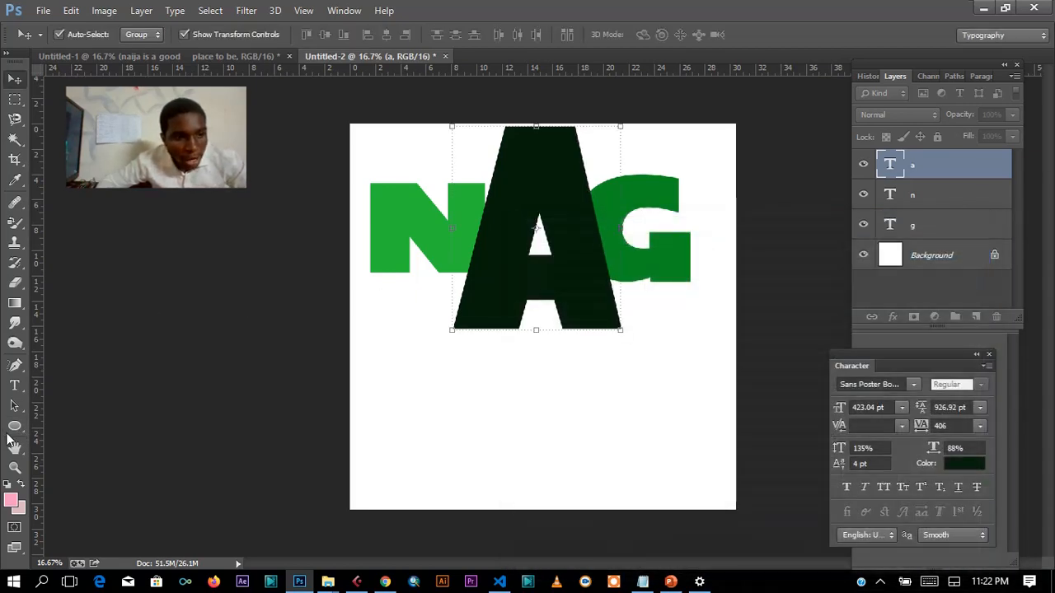
# Draw a pink ellipse about 1218 by 438 px below the letters and switch to the Move tool.
pyautogui.click(14, 427)
pyautogui.moveTo(409, 375); pyautogui.dragTo(564, 432)
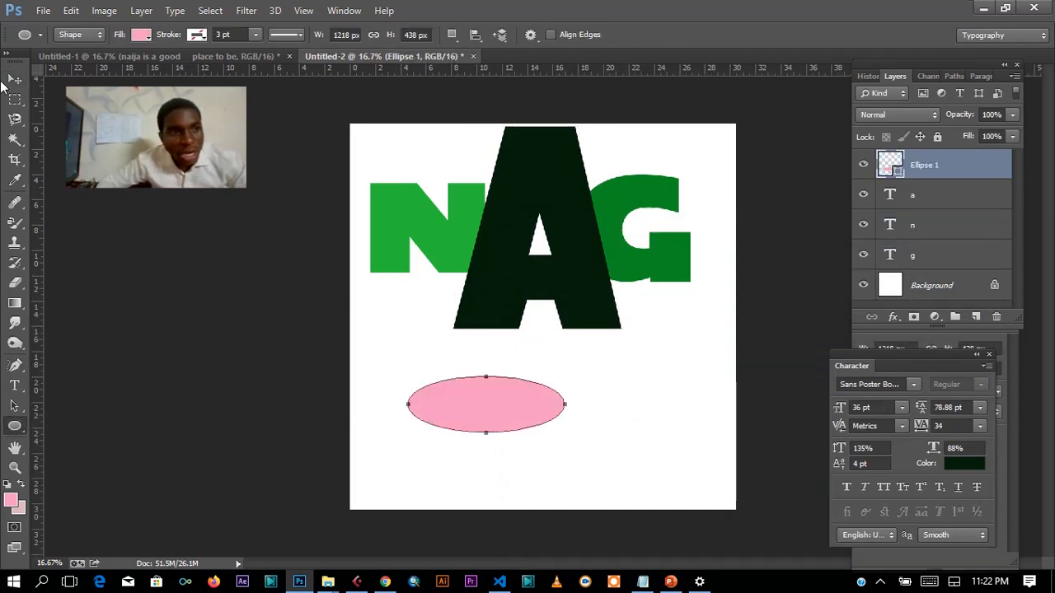
pyautogui.click(14, 79)
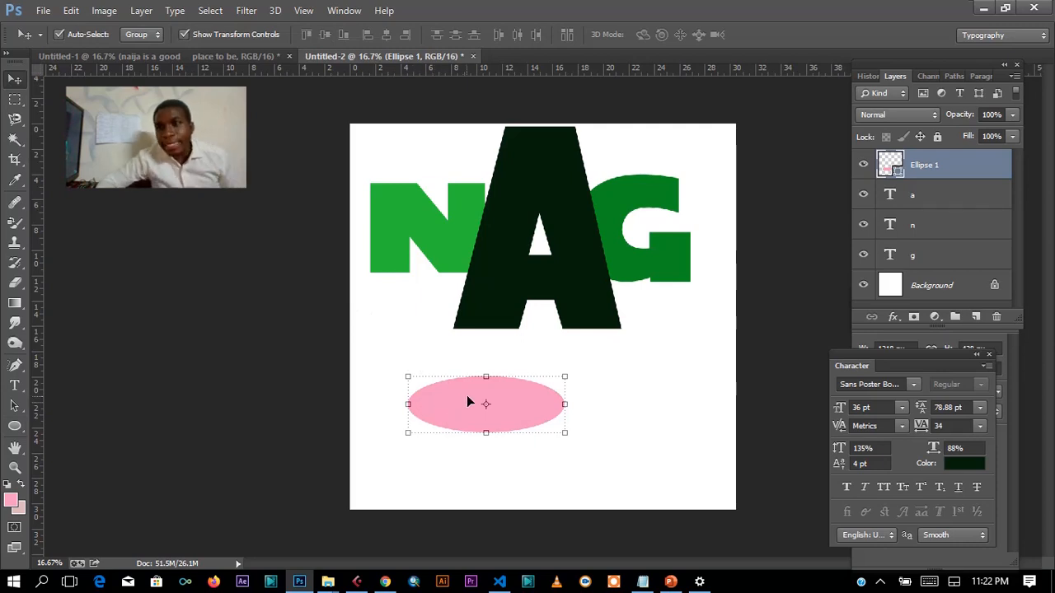
# Apply a Drop Shadow to the pink ellipse with 46 px distance, 26% spread and 68 px size.
pyautogui.doubleClick(956, 169)
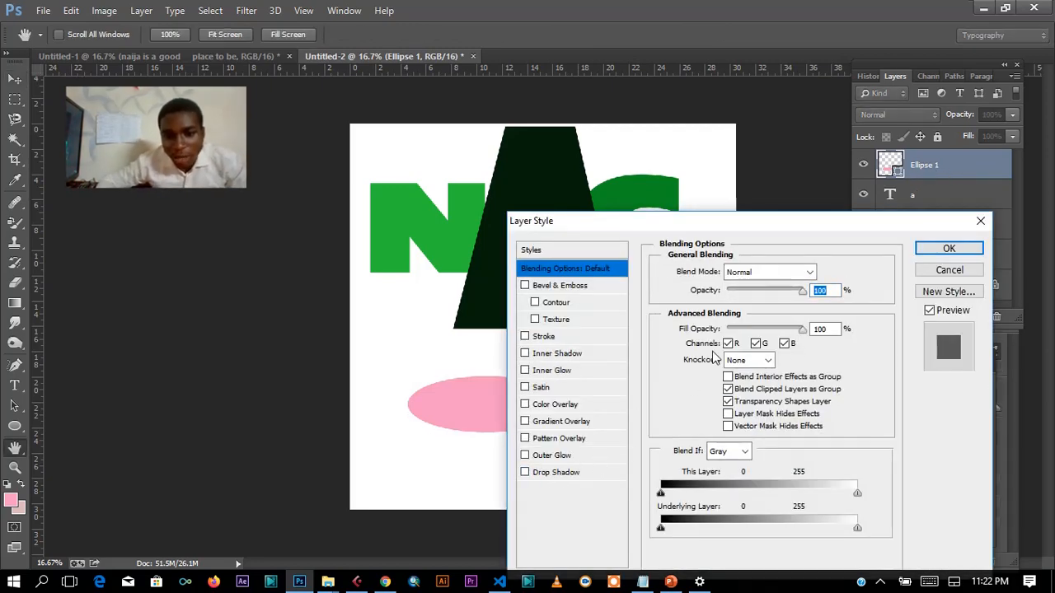
pyautogui.click(551, 473)
pyautogui.moveTo(764, 219); pyautogui.dragTo(873, 207)
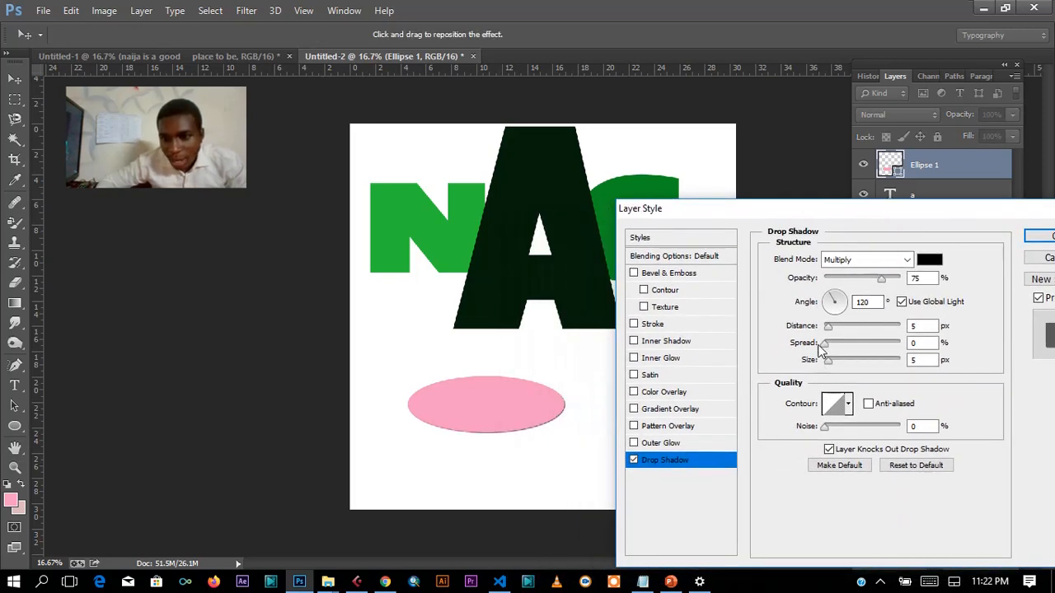
pyautogui.click(843, 326)
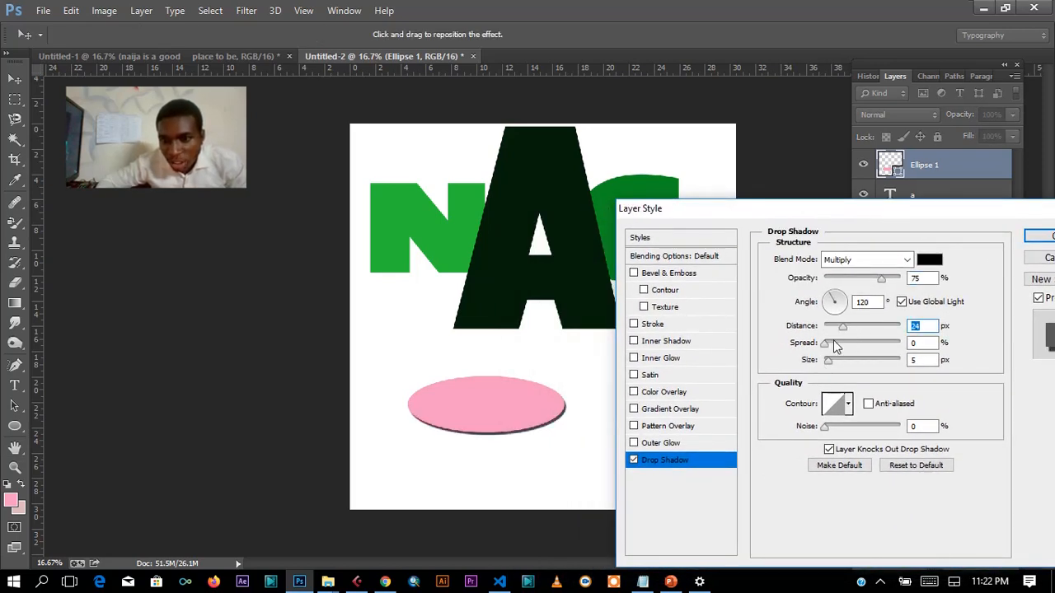
pyautogui.click(844, 341)
pyautogui.moveTo(846, 344); pyautogui.dragTo(915, 369)
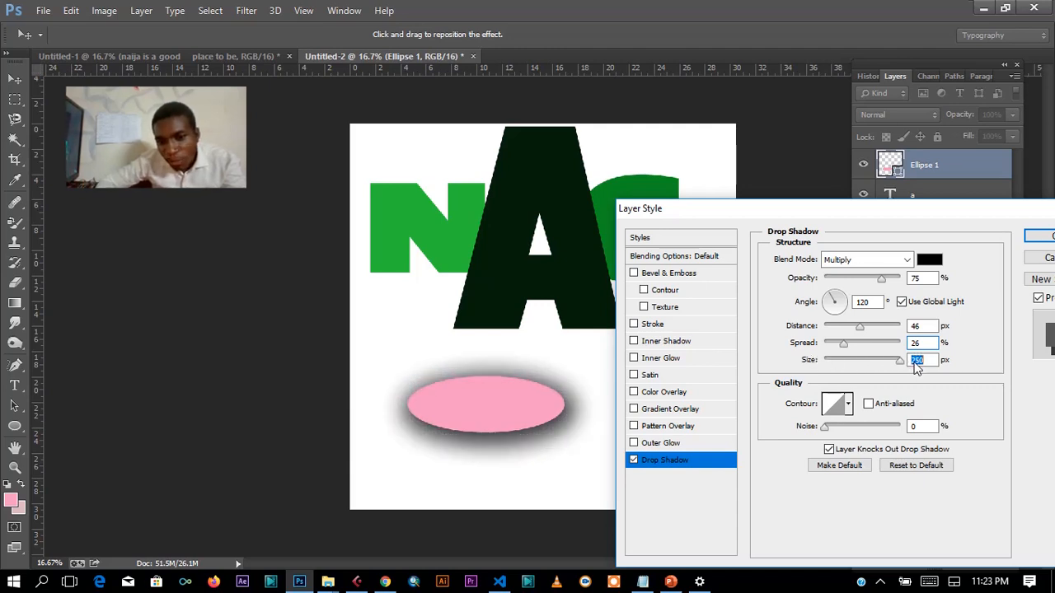
pyautogui.moveTo(900, 361); pyautogui.dragTo(848, 359)
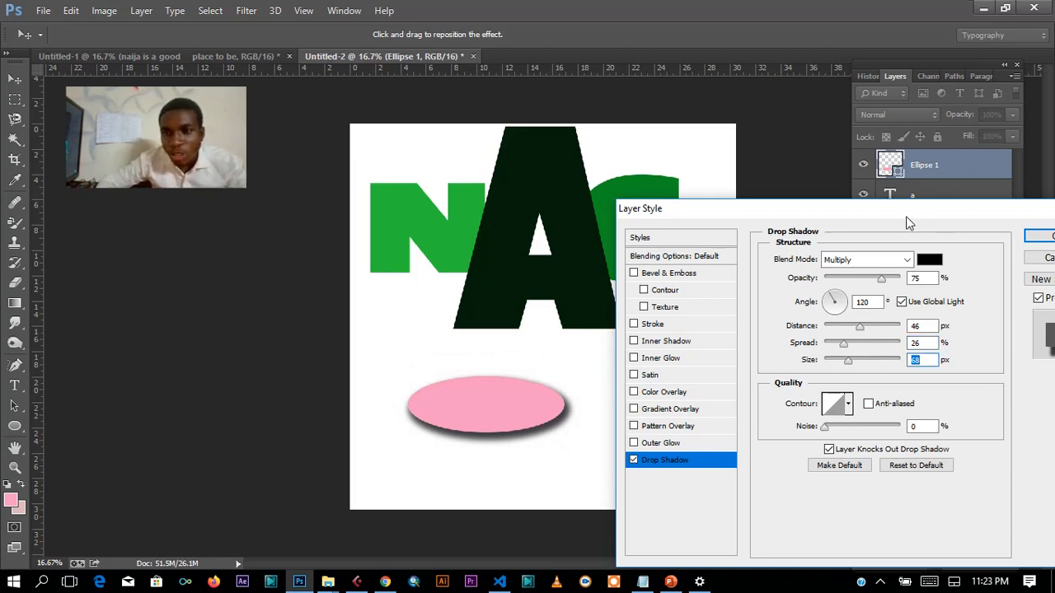
pyautogui.click(1051, 235)
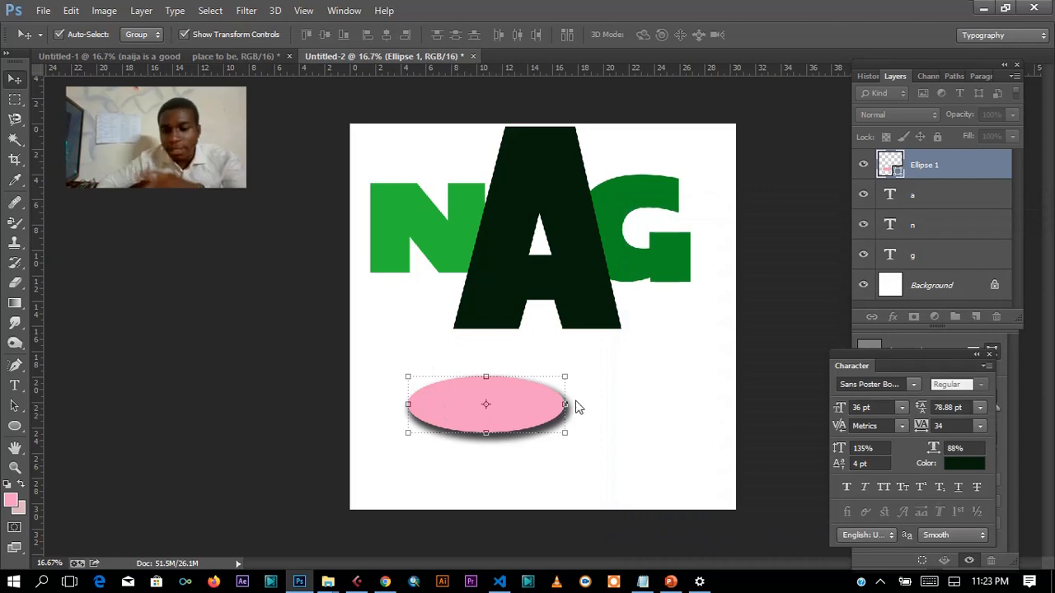
# Delete the pink ellipse below the letters.
pyautogui.hotkey('ctrl', 't')
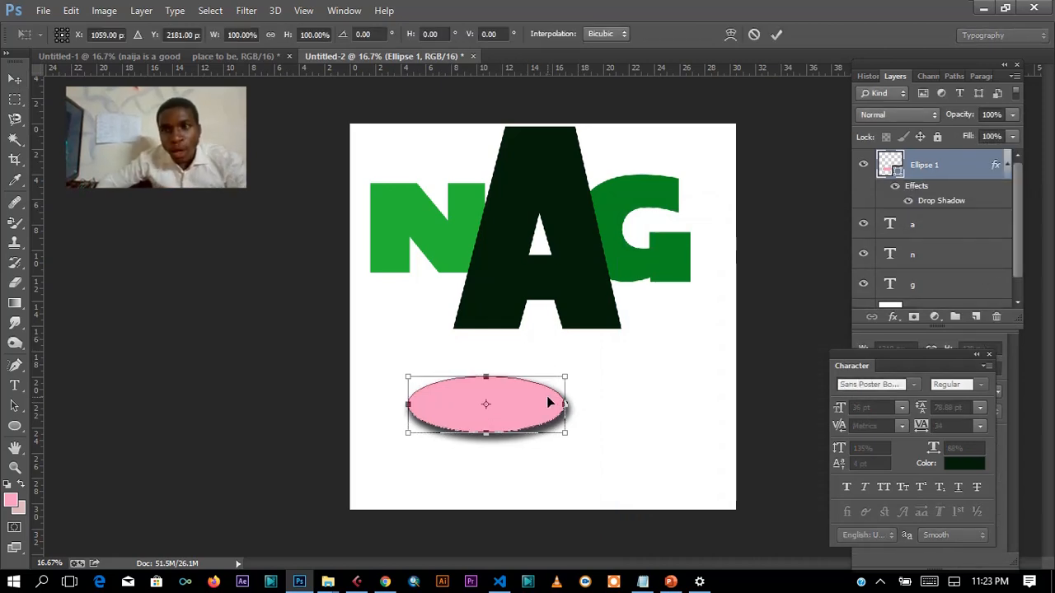
pyautogui.click(776, 34)
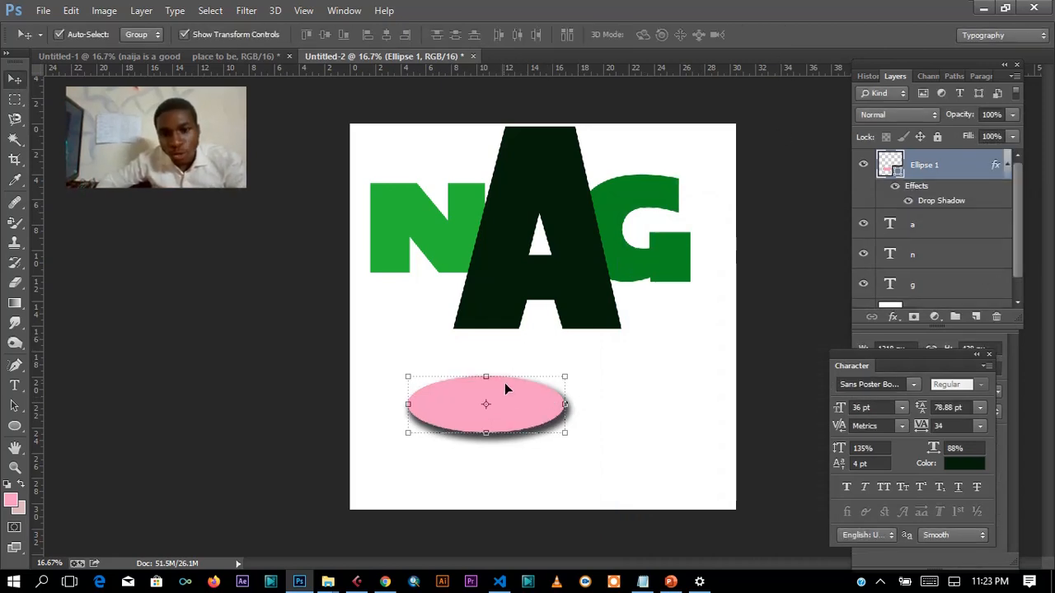
pyautogui.press('Delete')
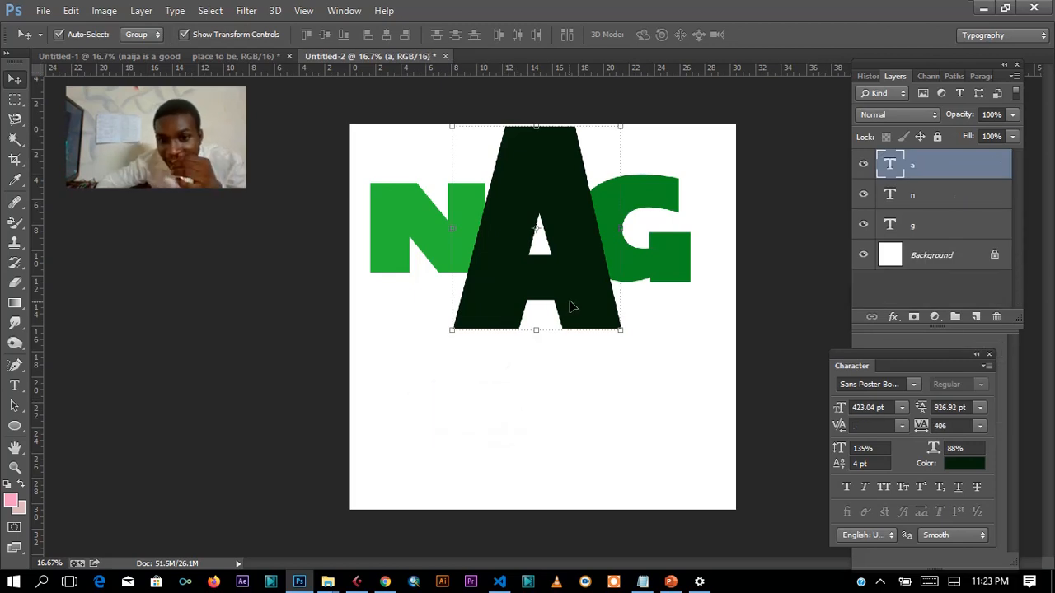
# Apply a Drop Shadow to the letter A with 30 px distance, 26% spread and 73 px size, and deselect the layer.
pyautogui.doubleClick(956, 170)
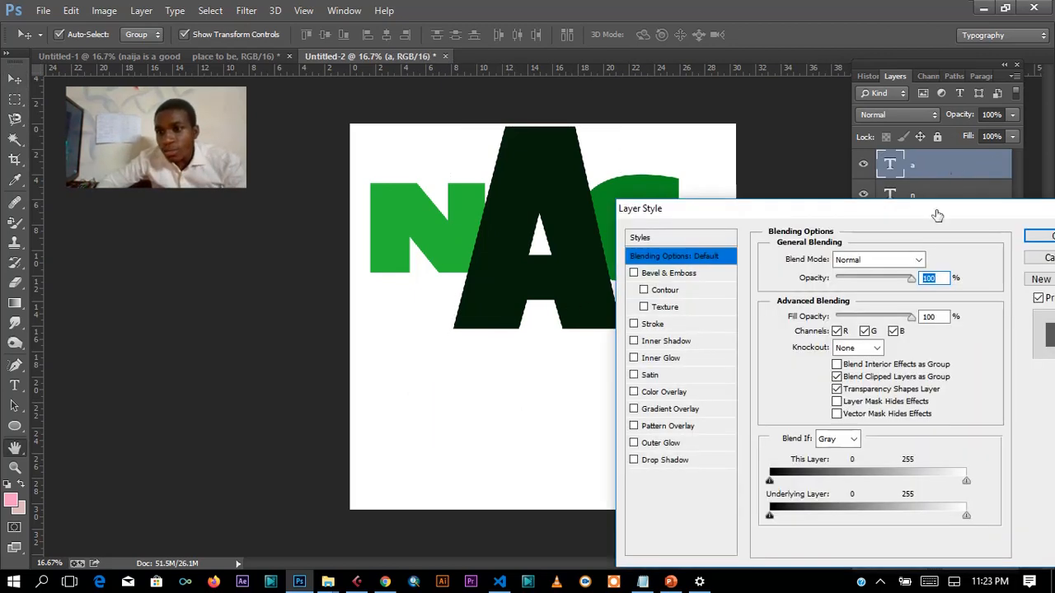
pyautogui.click(668, 461)
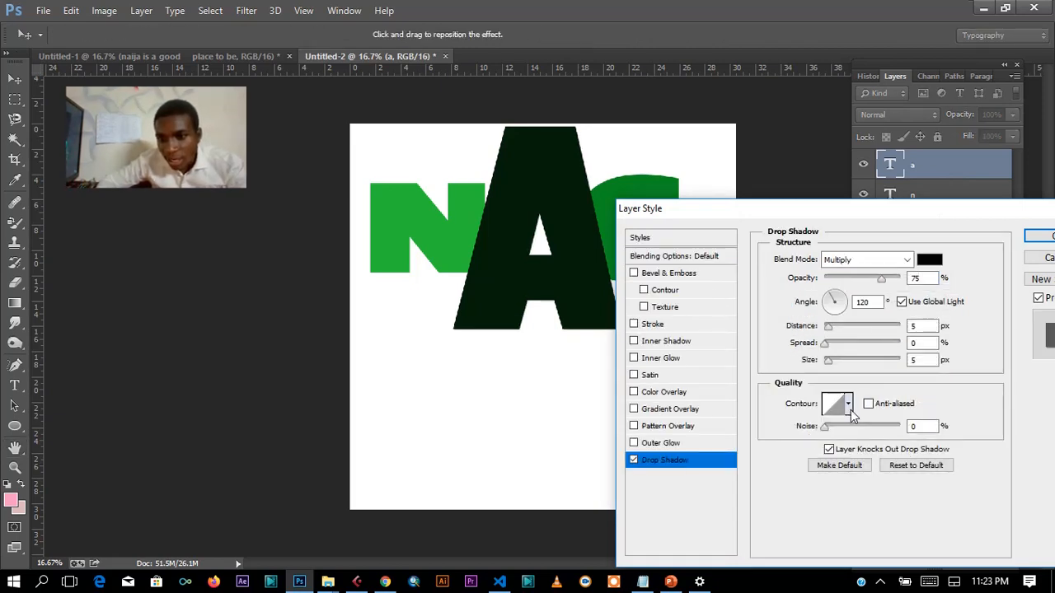
pyautogui.moveTo(856, 360); pyautogui.dragTo(872, 360)
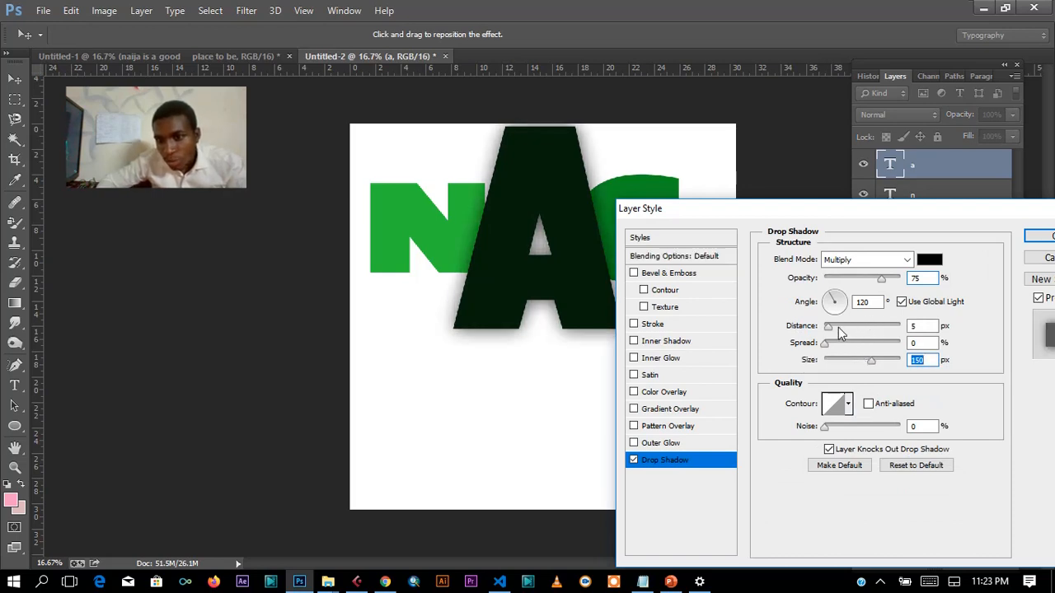
pyautogui.moveTo(827, 327); pyautogui.dragTo(842, 343)
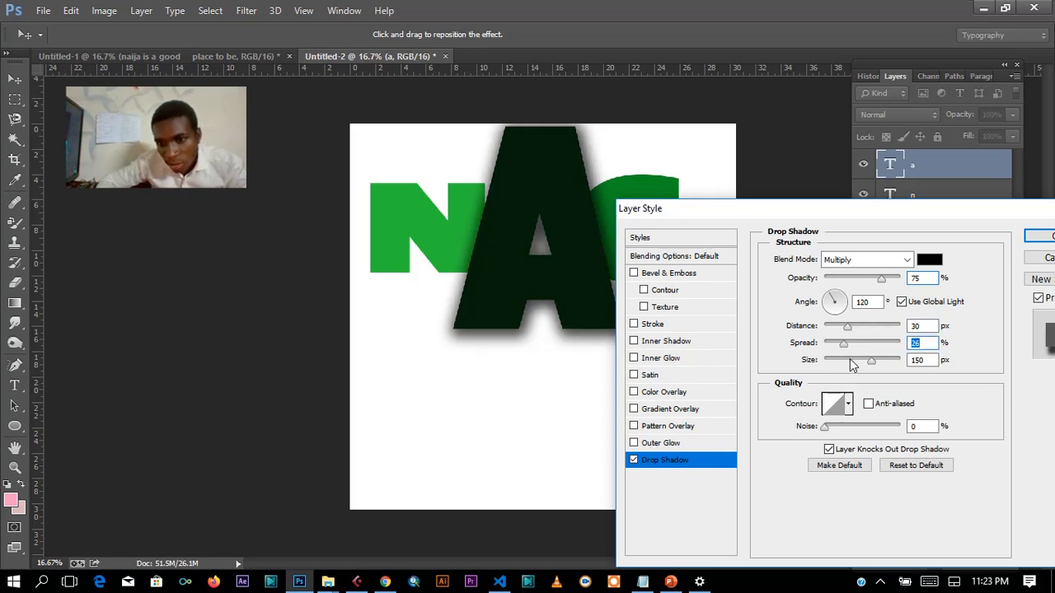
pyautogui.click(851, 360)
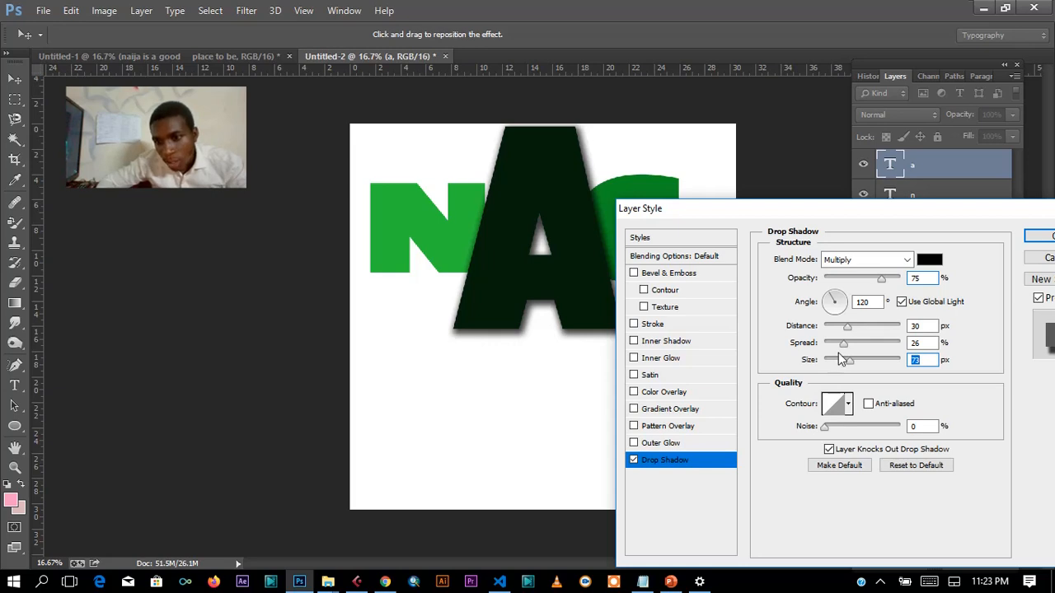
pyautogui.click(1040, 235)
pyautogui.click(528, 379)
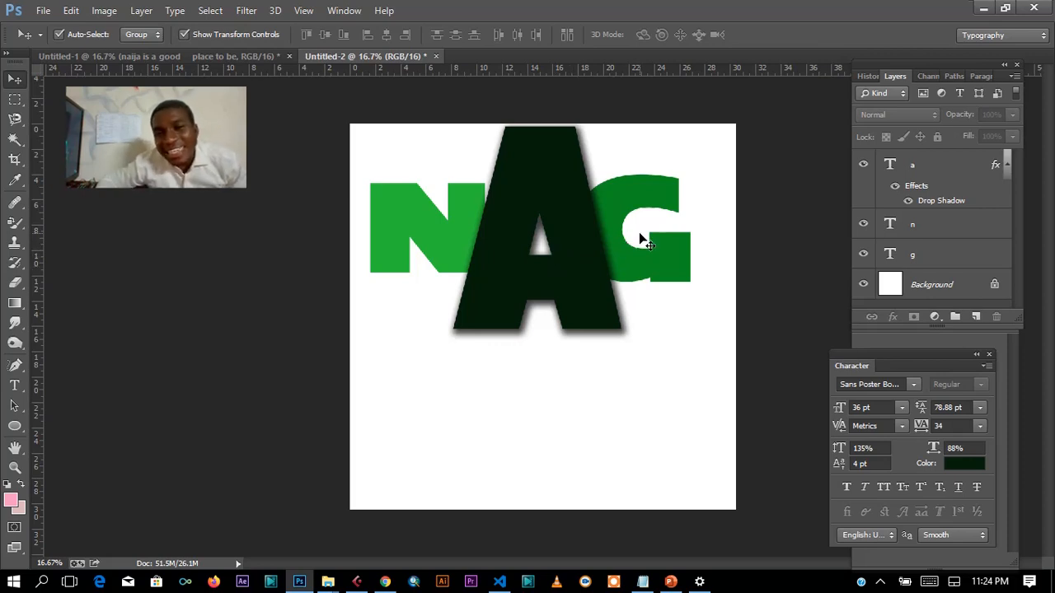
# Try several light angles for the letter A's drop shadow, apply it at 56° with 0% noise, and deselect the layer.
pyautogui.click(921, 169)
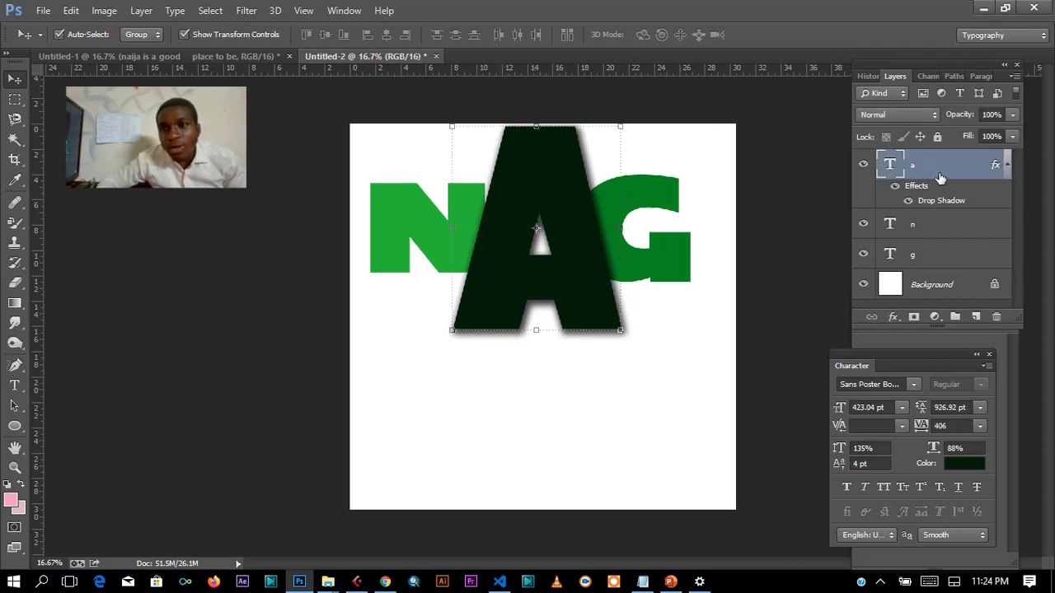
pyautogui.doubleClick(939, 179)
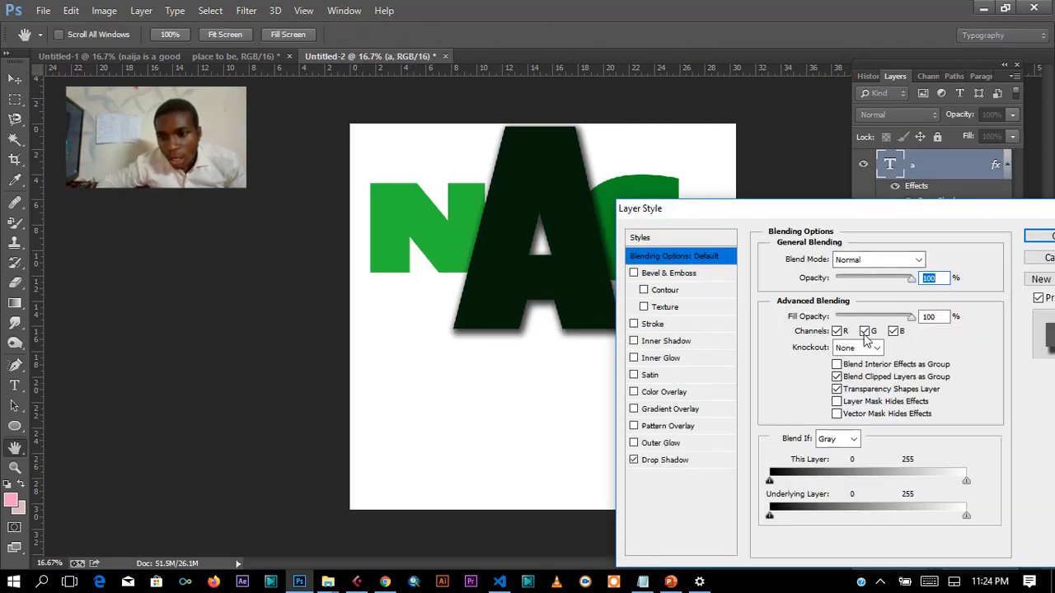
pyautogui.click(663, 460)
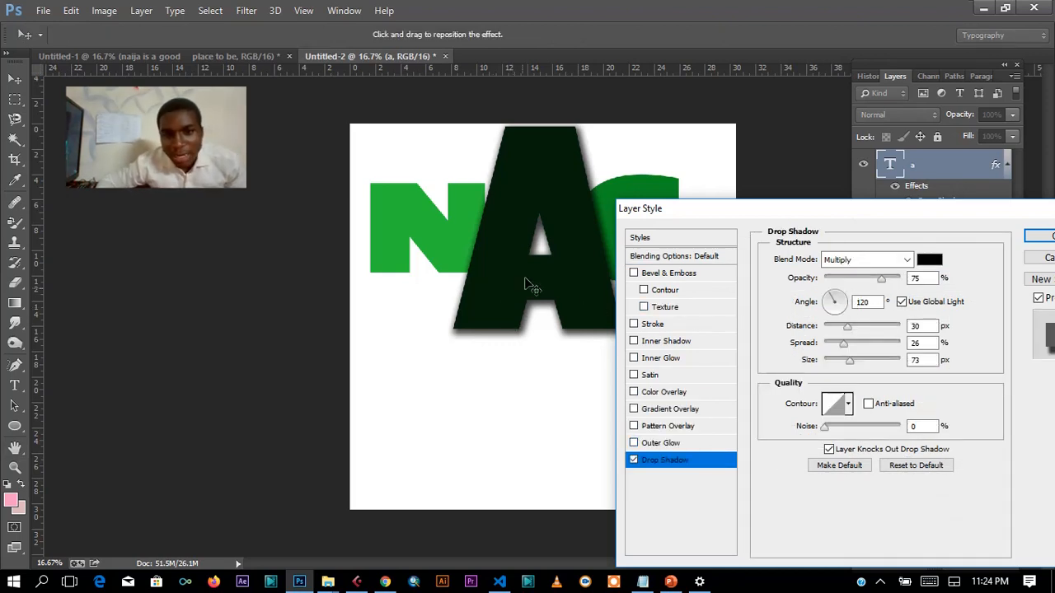
pyautogui.click(833, 312)
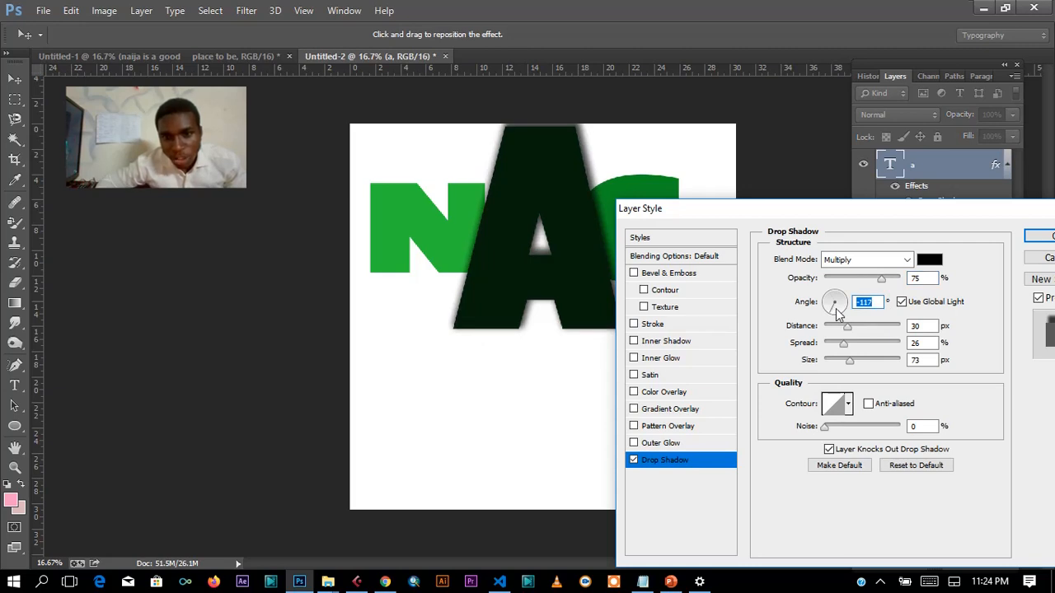
pyautogui.click(843, 302)
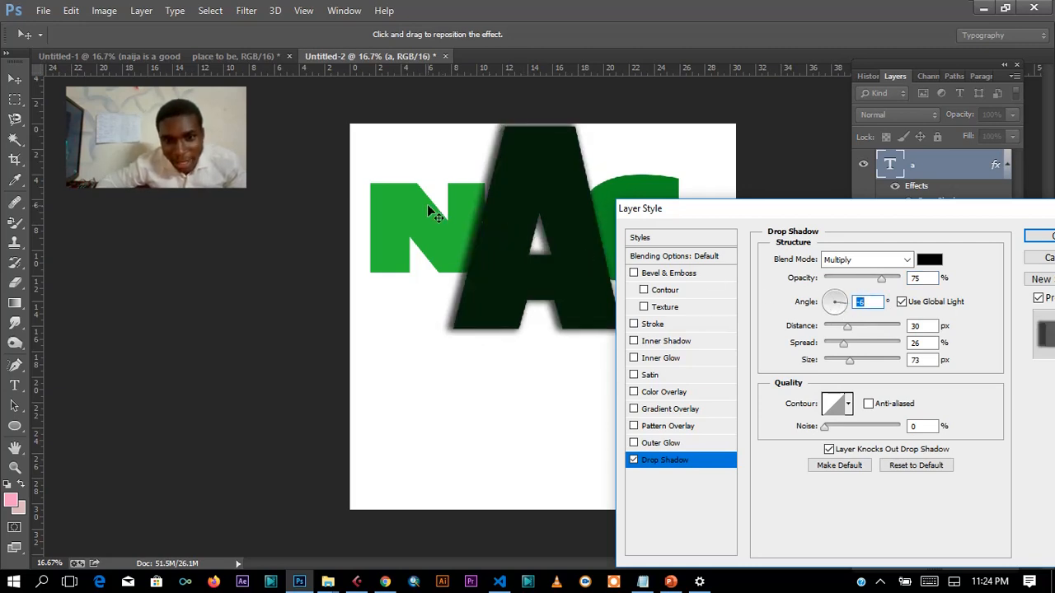
pyautogui.click(831, 304)
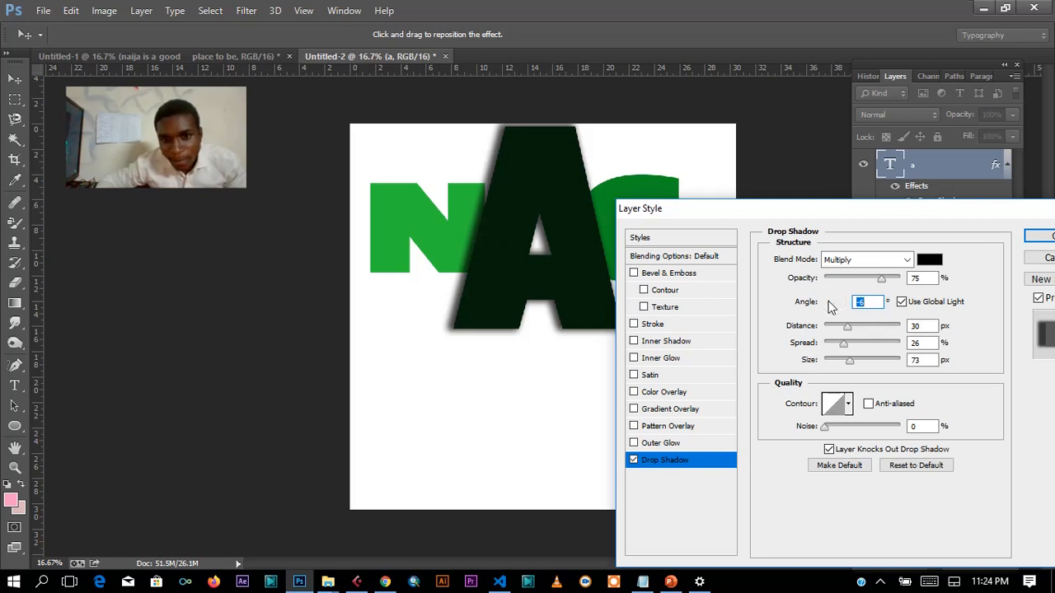
pyautogui.click(842, 303)
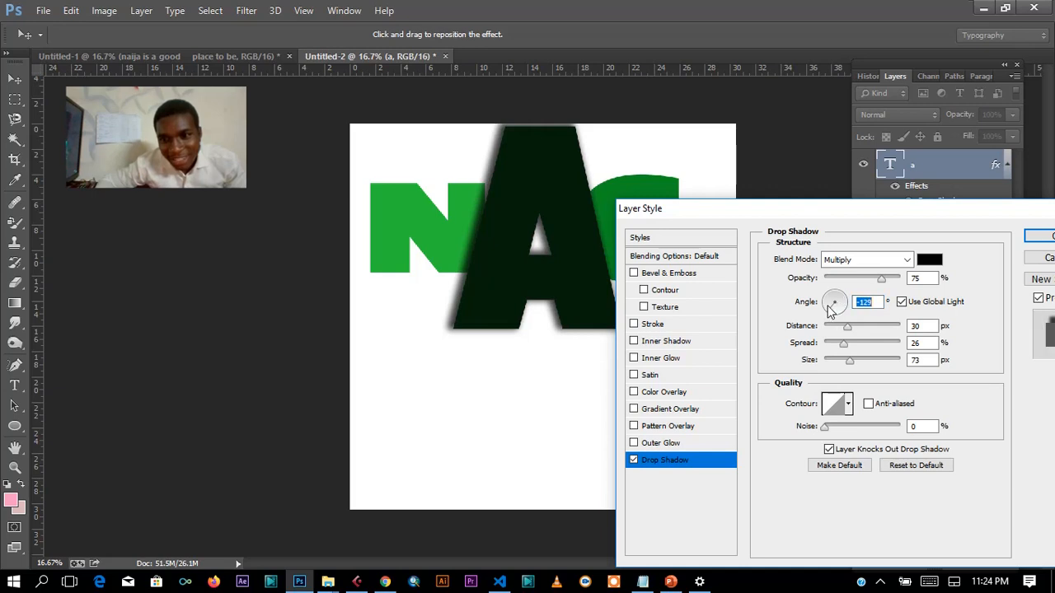
pyautogui.click(831, 306)
pyautogui.click(834, 303)
pyautogui.click(841, 303)
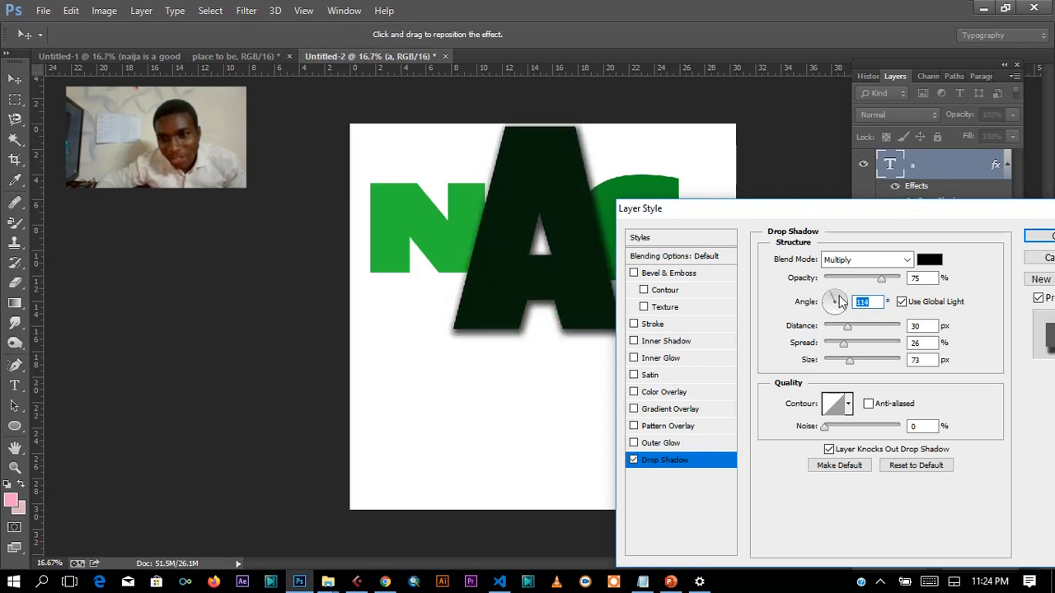
pyautogui.click(830, 305)
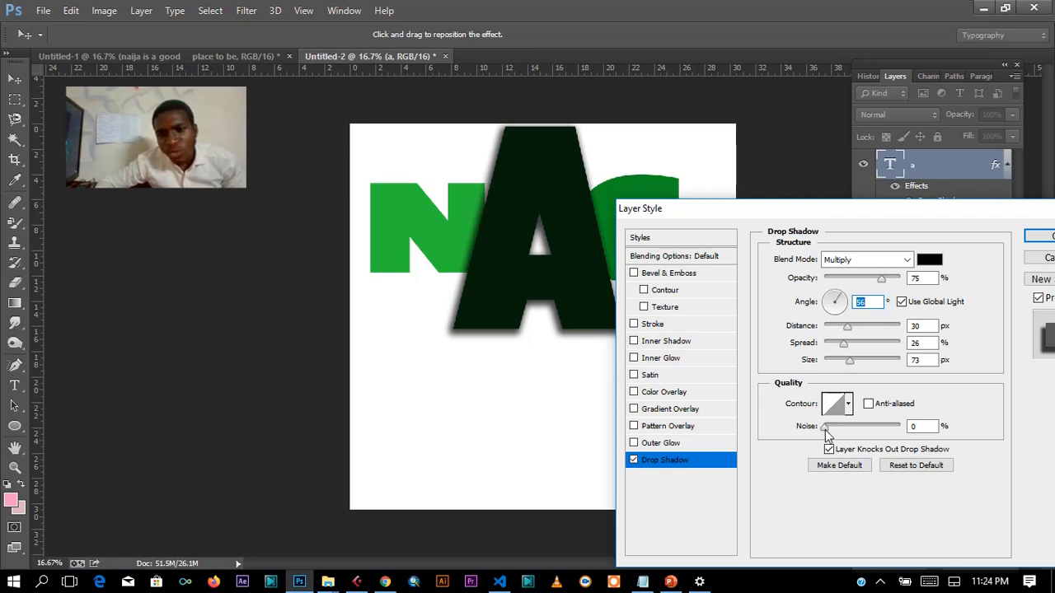
pyautogui.moveTo(825, 430); pyautogui.dragTo(734, 414)
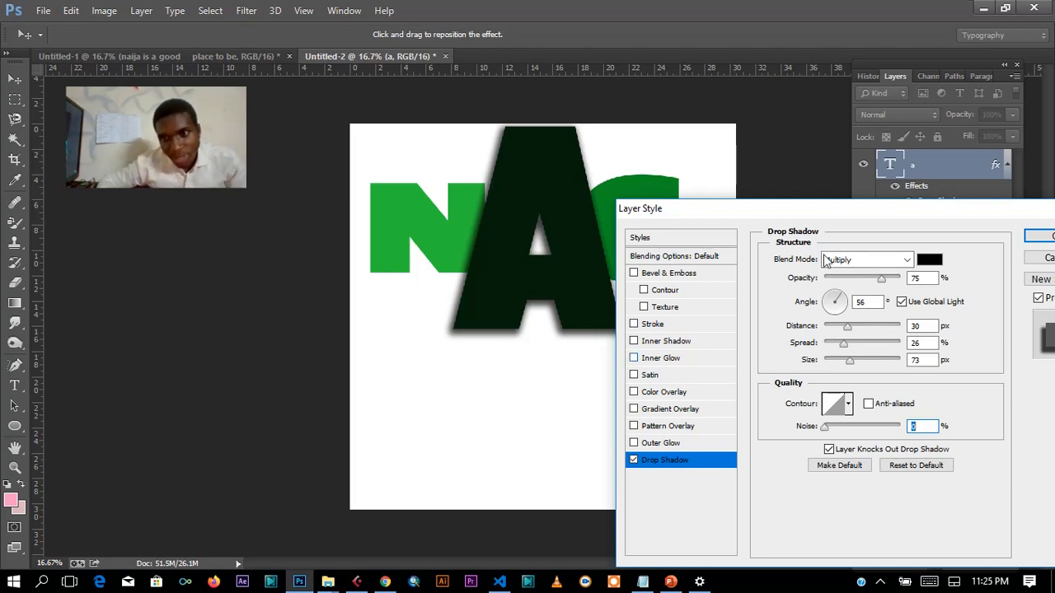
pyautogui.click(1036, 239)
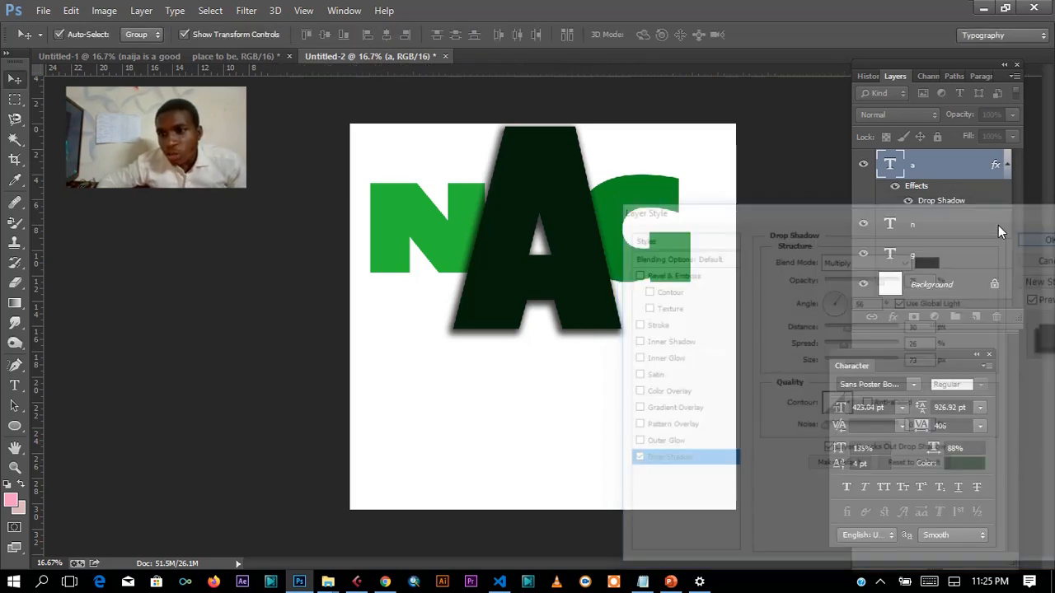
pyautogui.moveTo(628, 365); pyautogui.dragTo(631, 371)
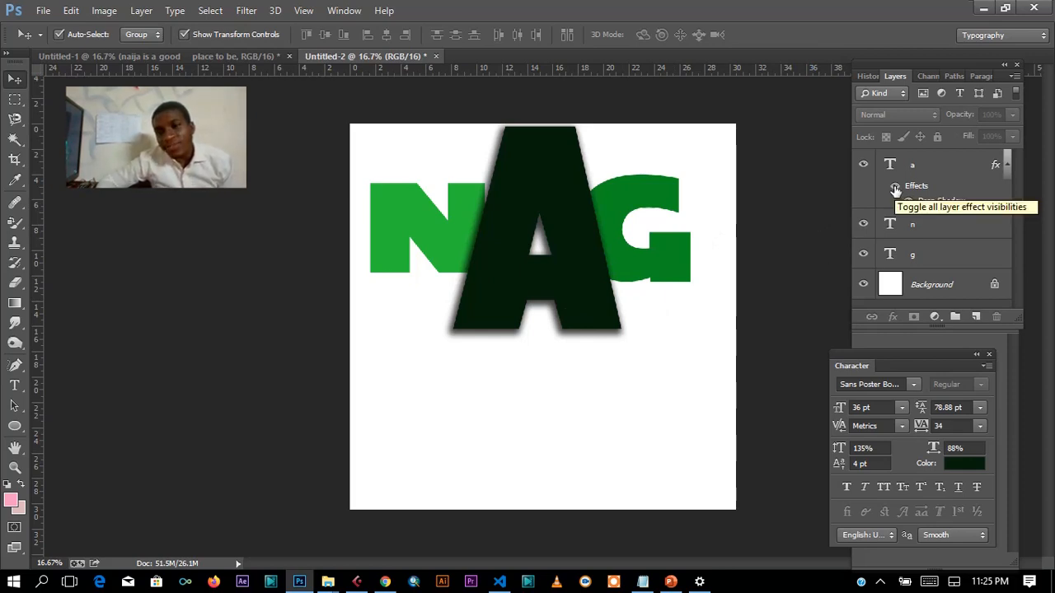
# Review the a layer's blending options, close them without changes and deselect the layer.
pyautogui.click(928, 171)
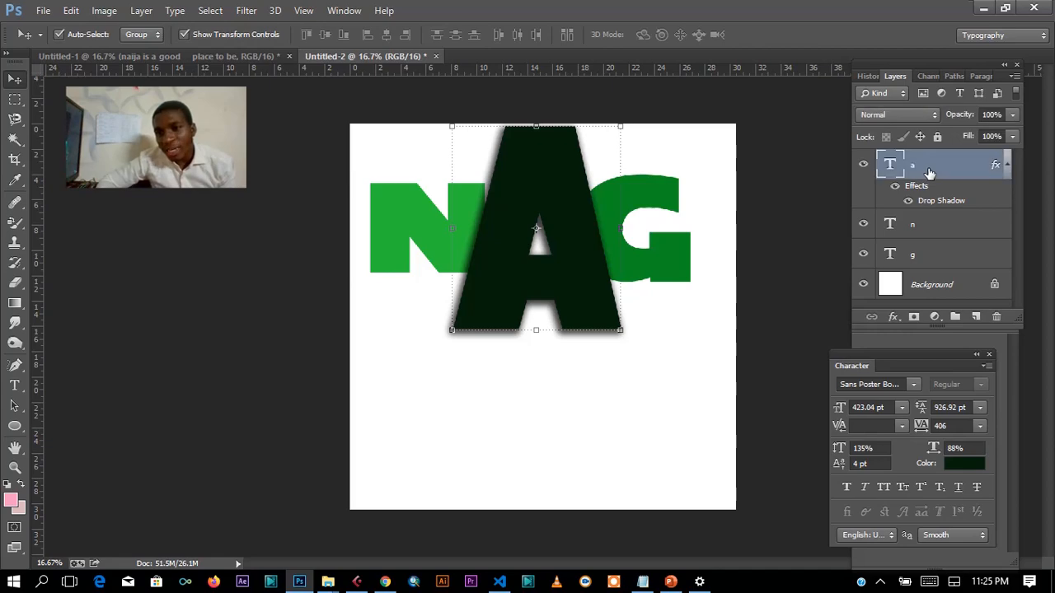
pyautogui.doubleClick(946, 172)
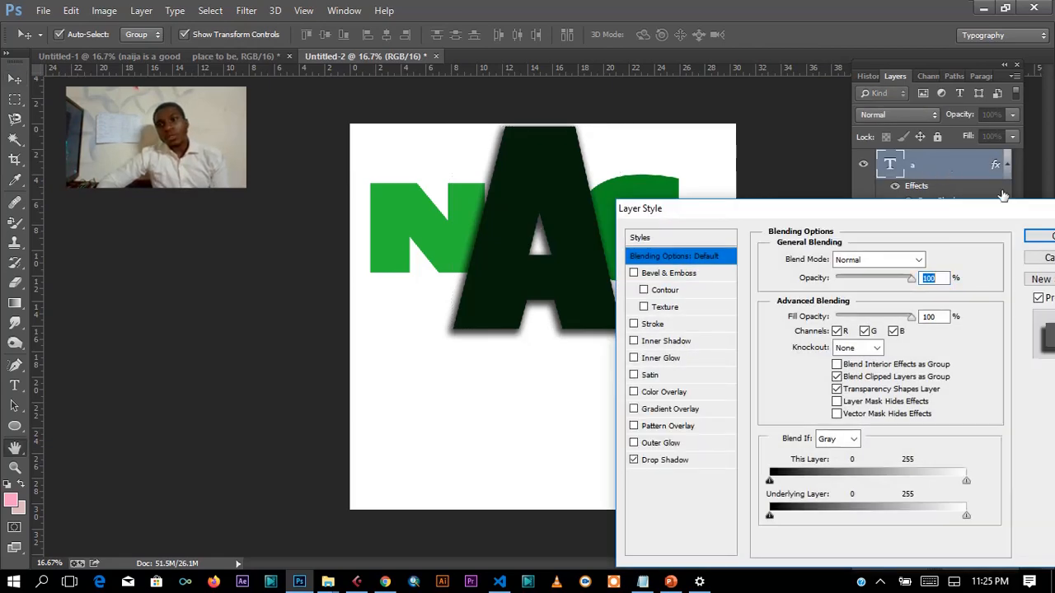
pyautogui.moveTo(854, 210); pyautogui.dragTo(477, 113)
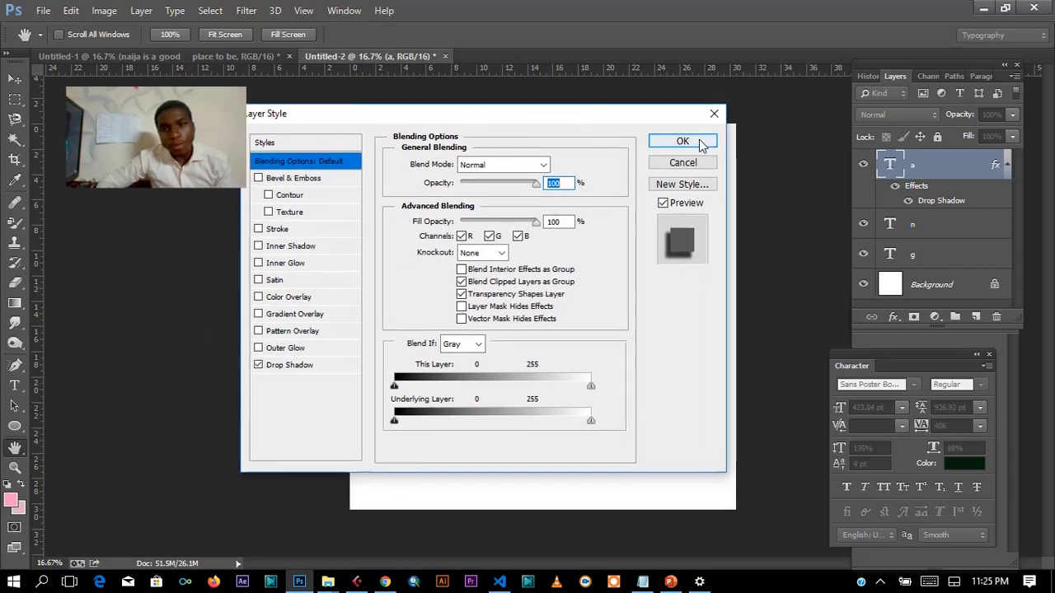
pyautogui.press('Return')
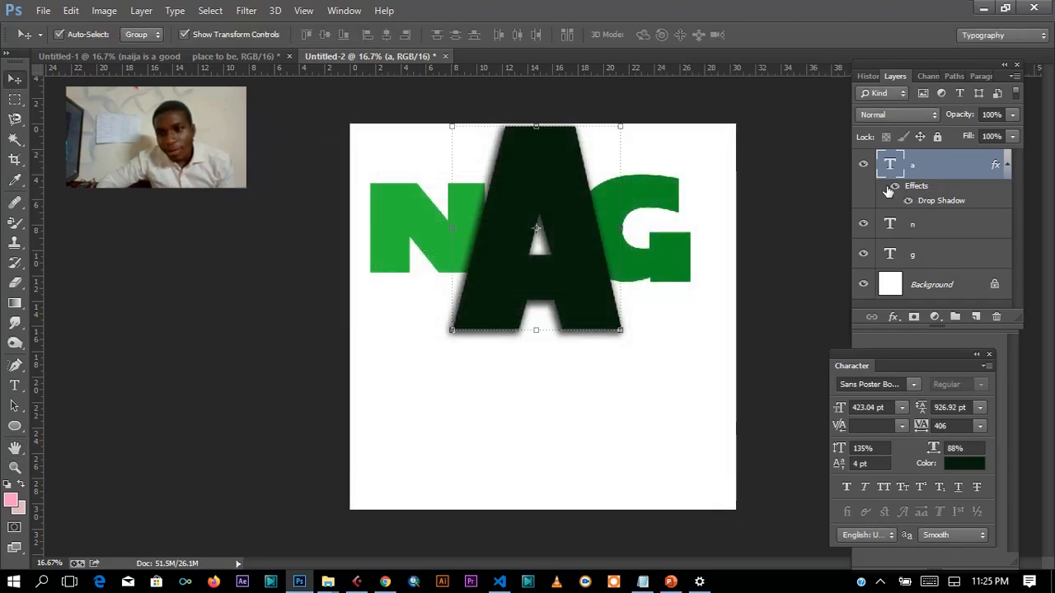
pyautogui.click(731, 212)
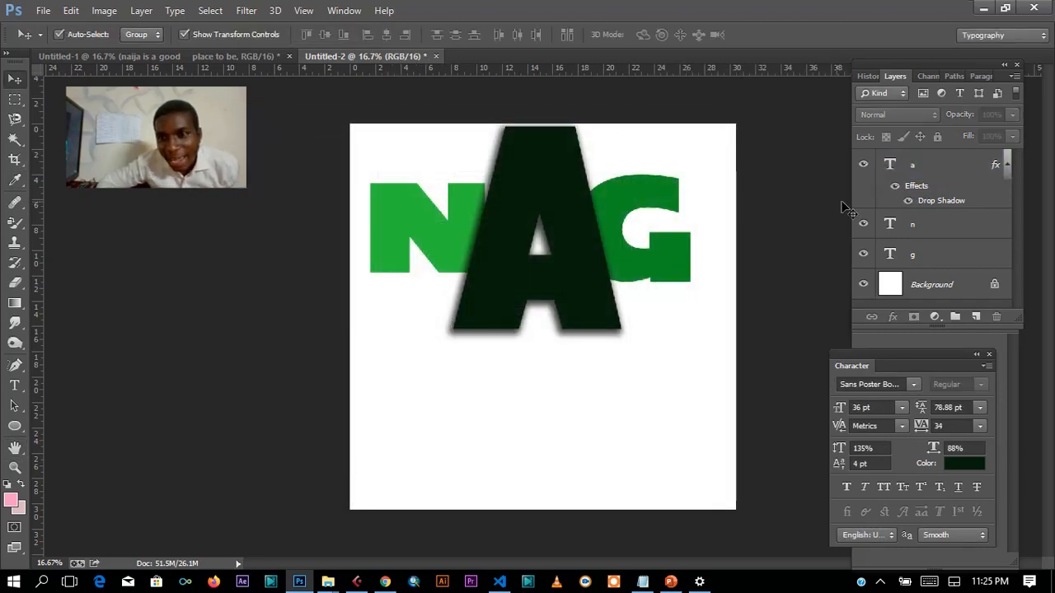
# Toggle the visibility of all the a layer's effects to compare the letter with and without its shadow, leaving them hidden.
pyautogui.click(897, 190)
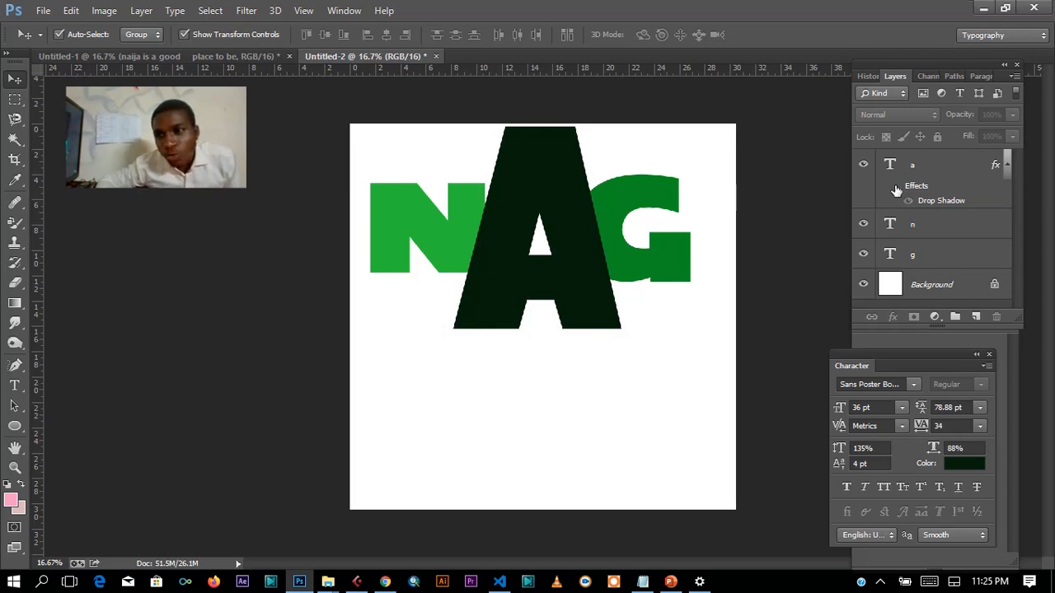
pyautogui.click(897, 190)
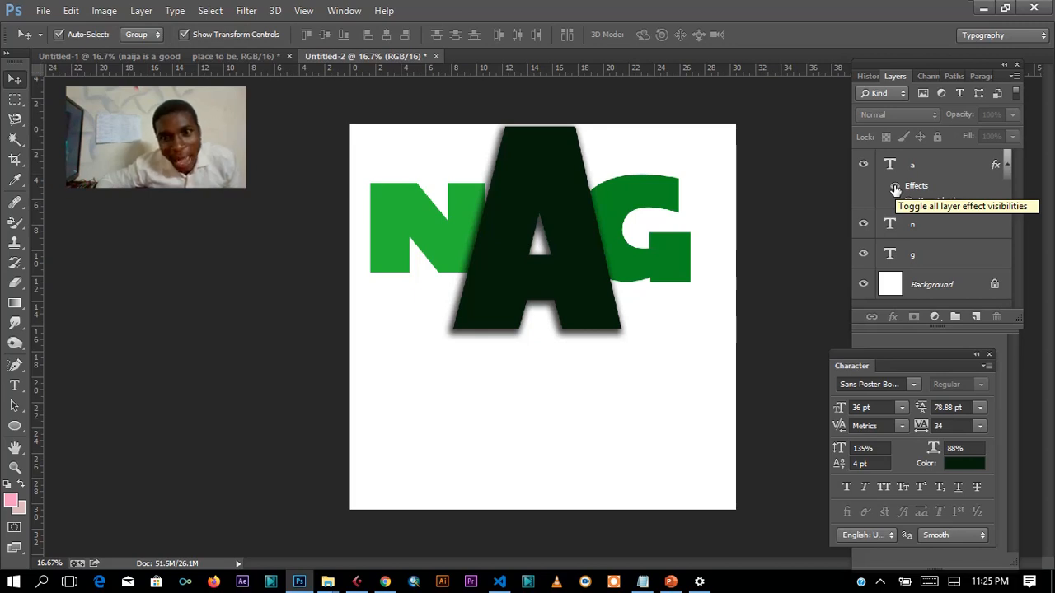
pyautogui.click(896, 189)
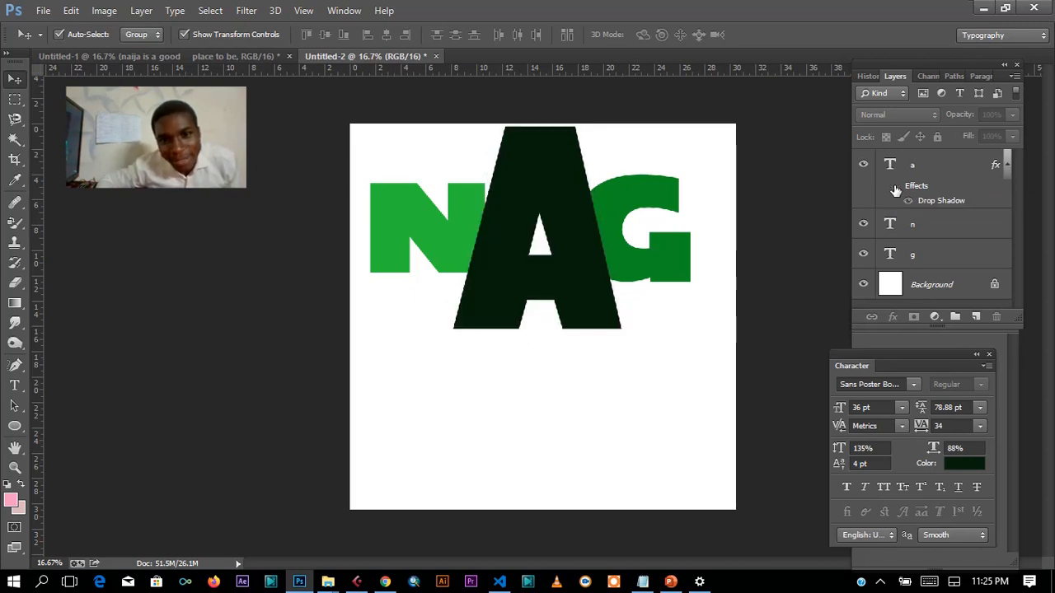
# Show the a layer's effects again, then switch its Drop Shadow off and back on in the layer style settings to compare.
pyautogui.click(896, 190)
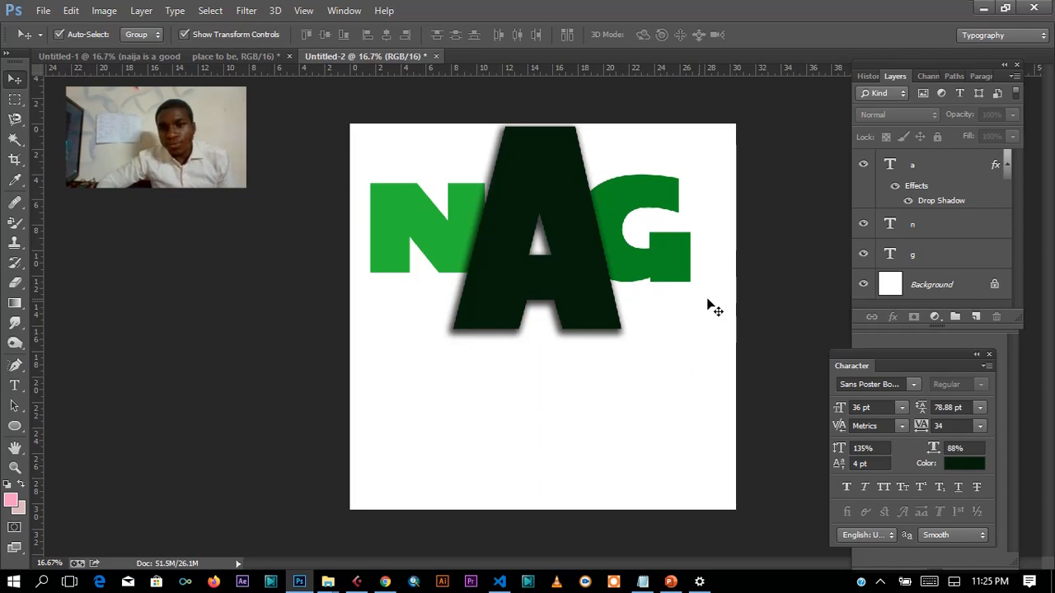
pyautogui.click(942, 165)
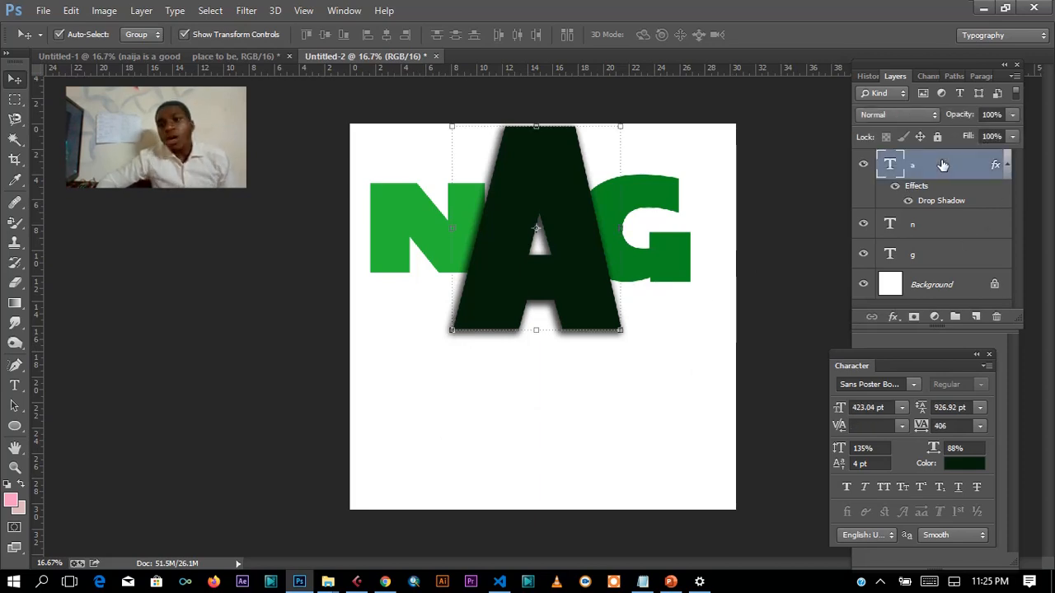
pyautogui.doubleClick(907, 188)
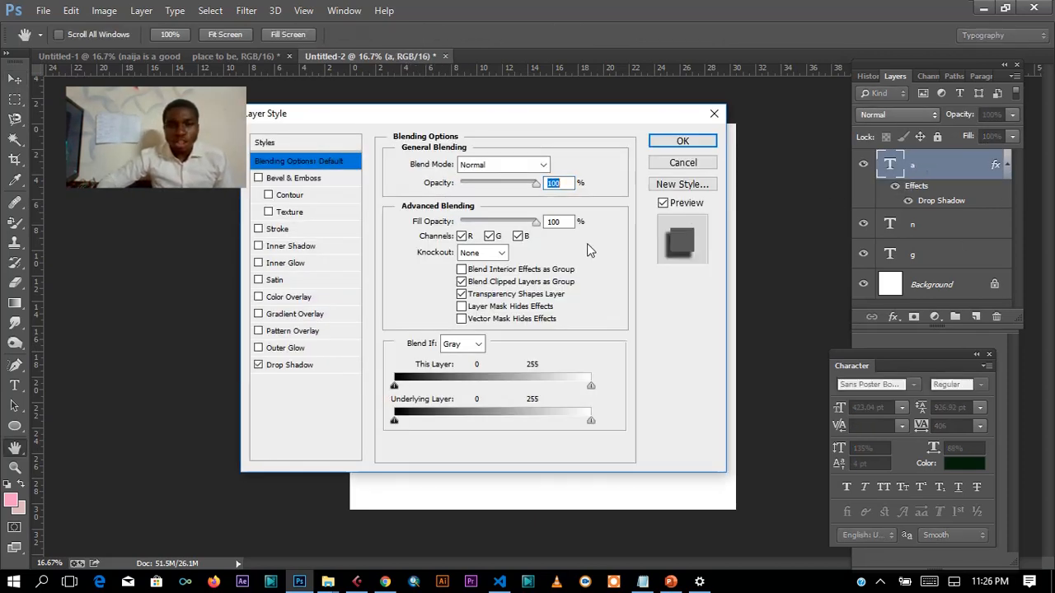
pyautogui.moveTo(419, 123); pyautogui.dragTo(833, 130)
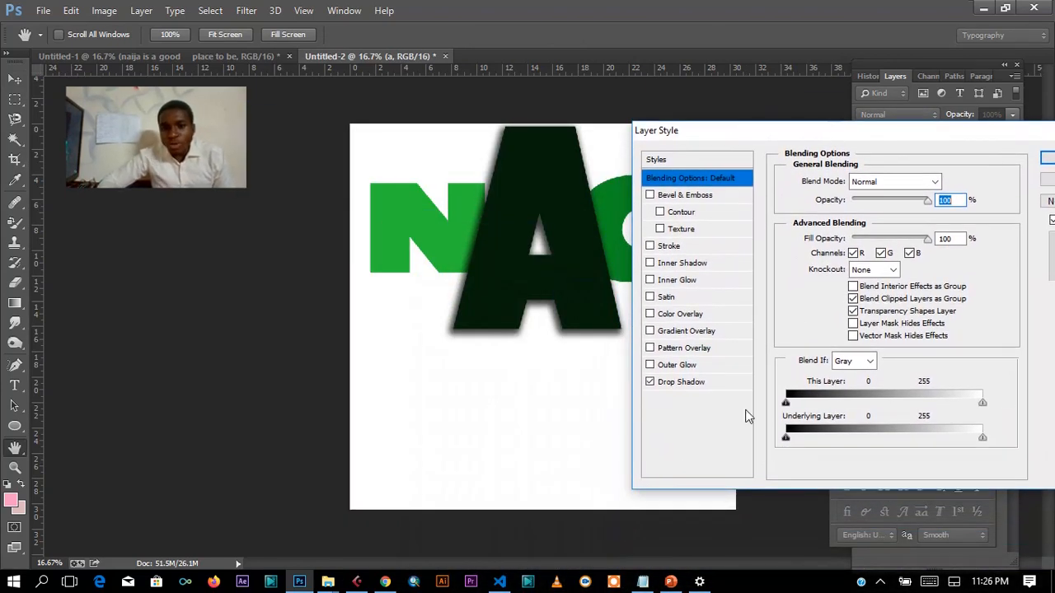
pyautogui.click(650, 382)
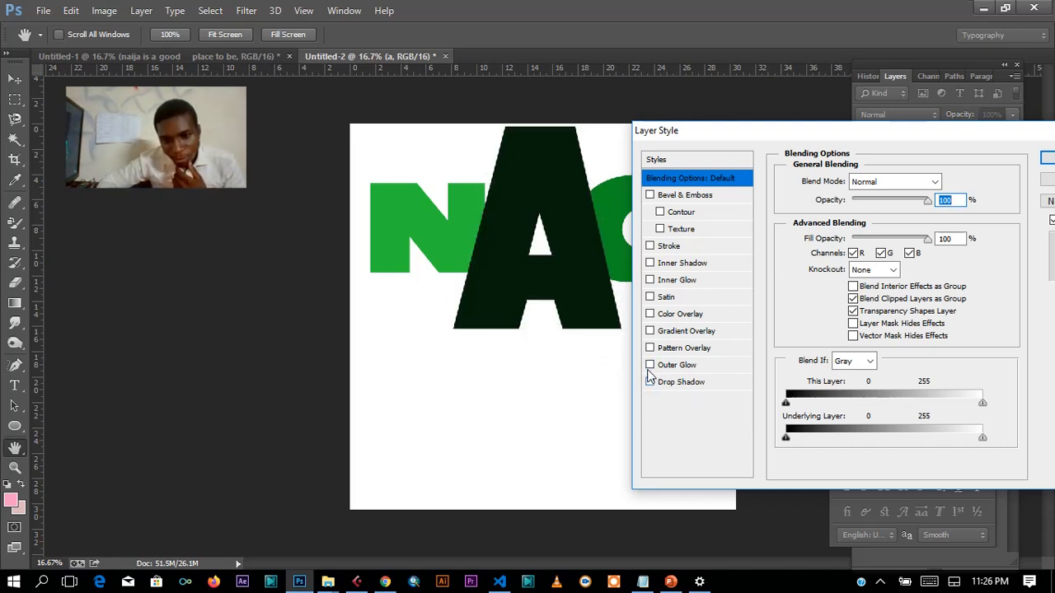
pyautogui.click(650, 382)
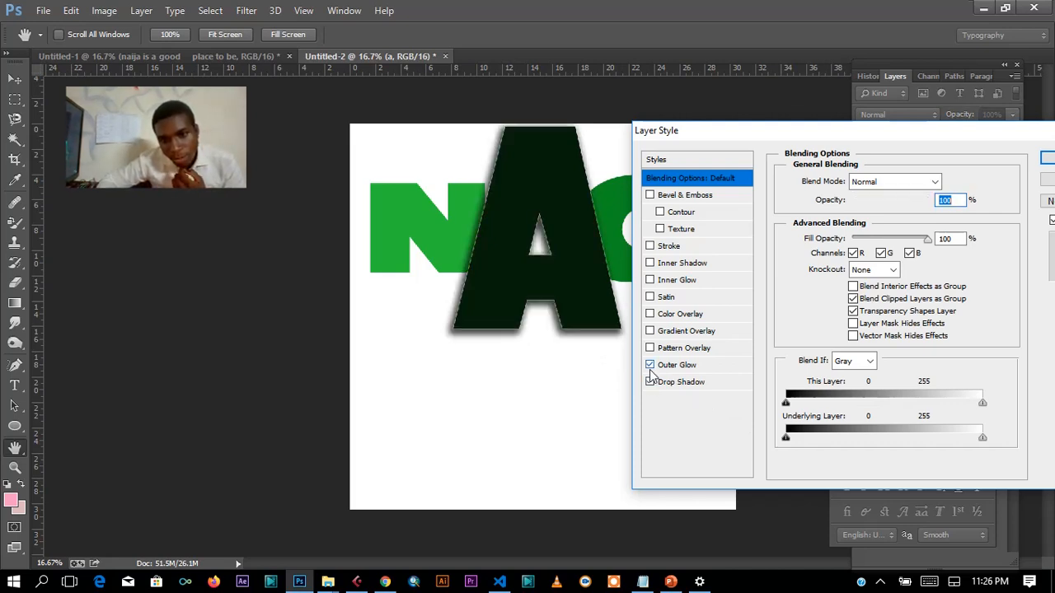
# Compare the letter A with and without Outer Glow, then confirm the layer style with only Drop Shadow enabled.
pyautogui.click(649, 365)
pyautogui.click(649, 365)
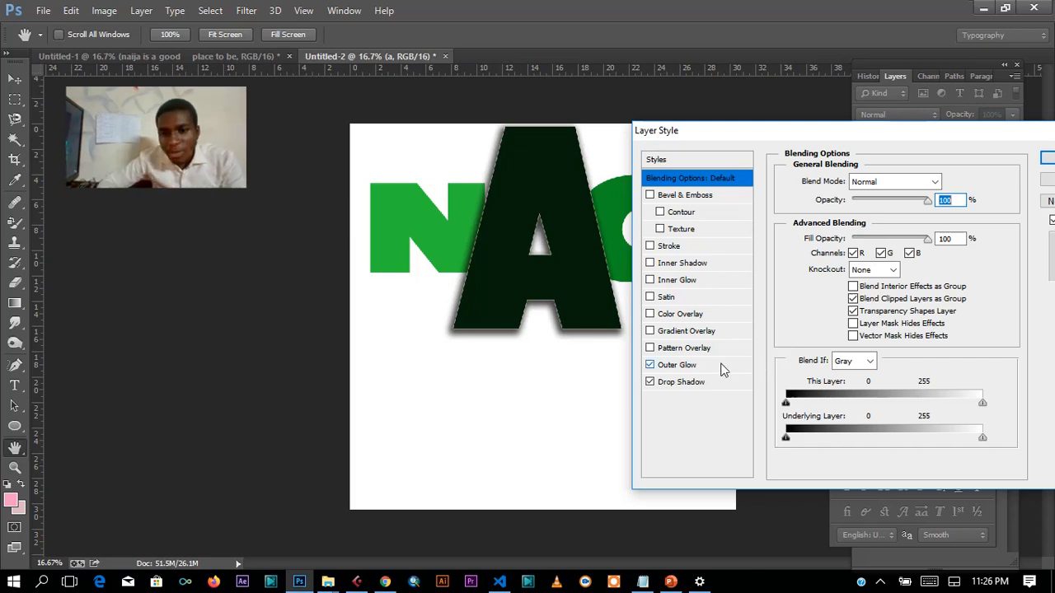
pyautogui.click(650, 365)
pyautogui.moveTo(737, 141); pyautogui.dragTo(899, 132)
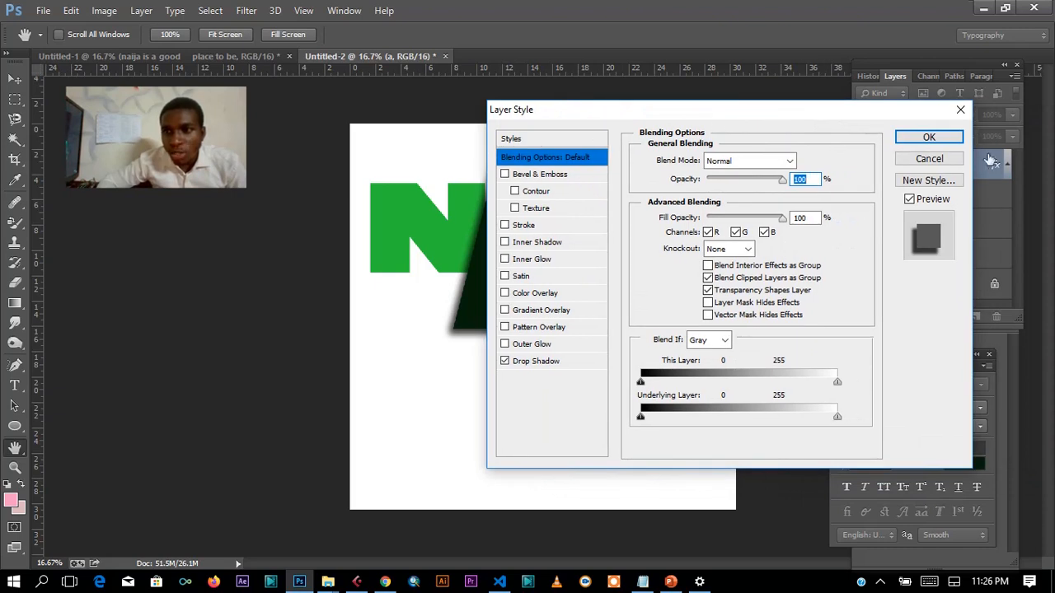
pyautogui.click(940, 138)
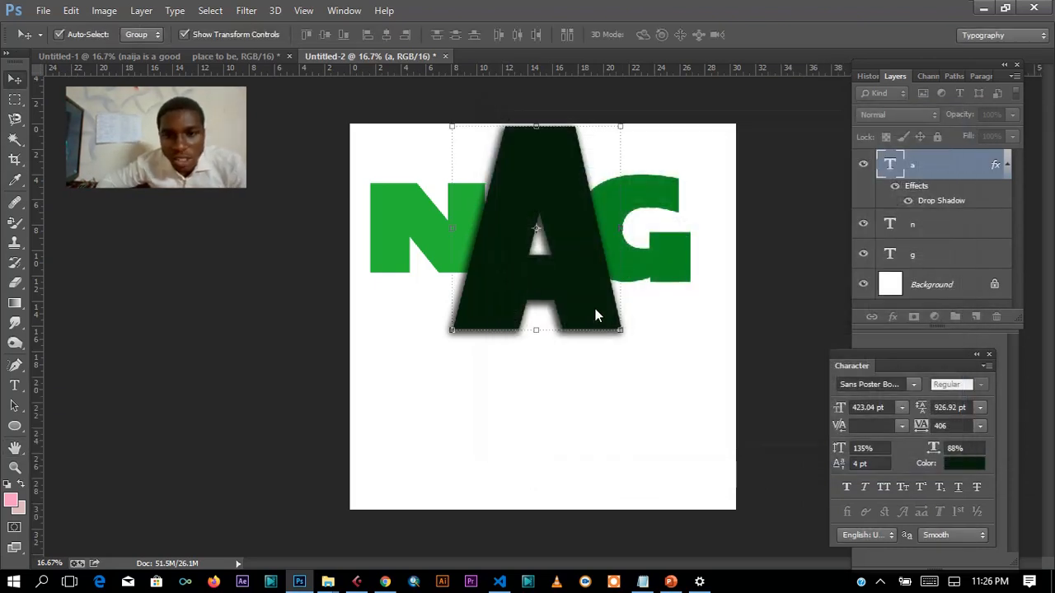
# Enlarge the letter A to about 183% width and 144% height, apply the transform and deselect the layer.
pyautogui.click(620, 329)
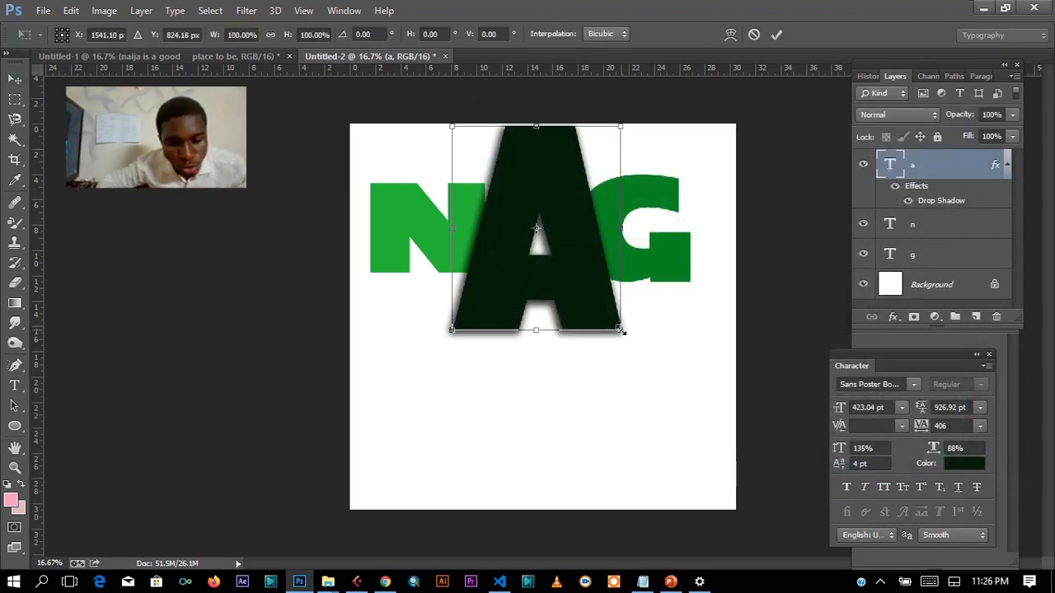
pyautogui.moveTo(621, 329); pyautogui.dragTo(736, 519)
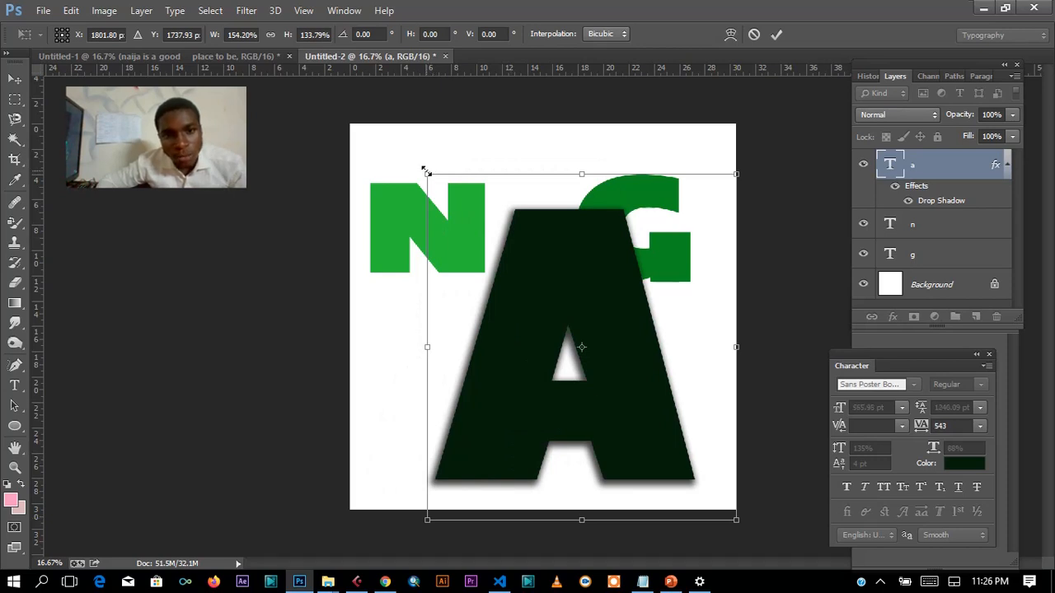
pyautogui.moveTo(425, 171); pyautogui.dragTo(371, 143)
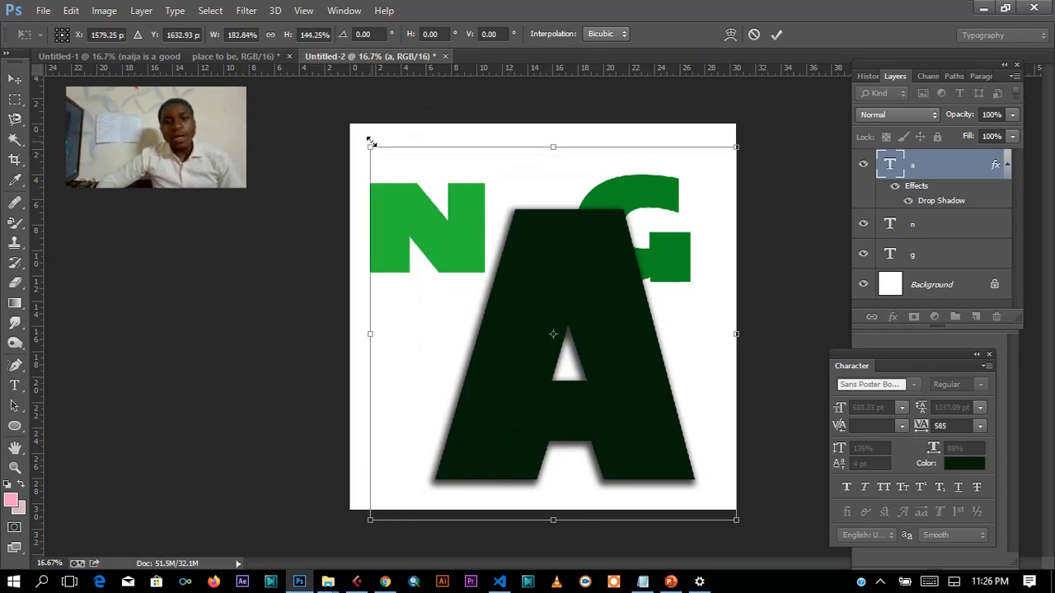
pyautogui.click(775, 38)
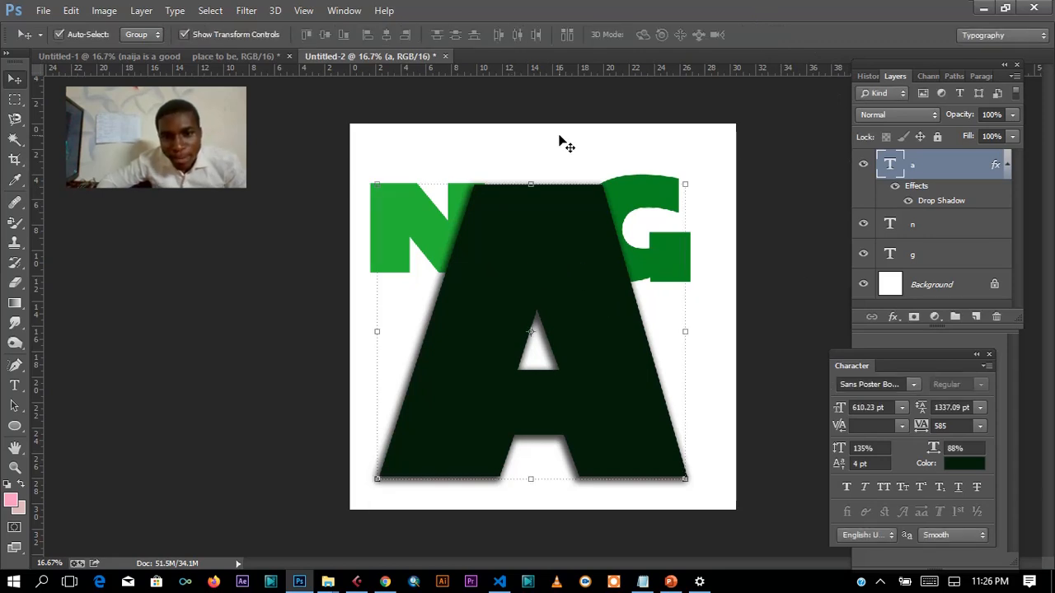
pyautogui.click(561, 144)
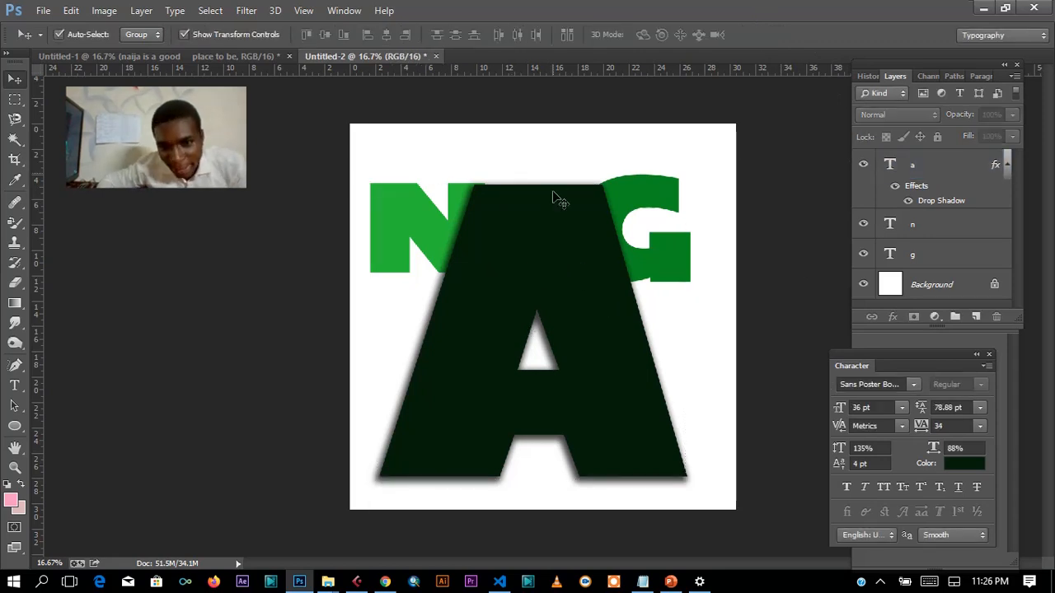
# Open the a layer's style settings and enable Outer Glow, keeping the whole letter in view.
pyautogui.click(941, 170)
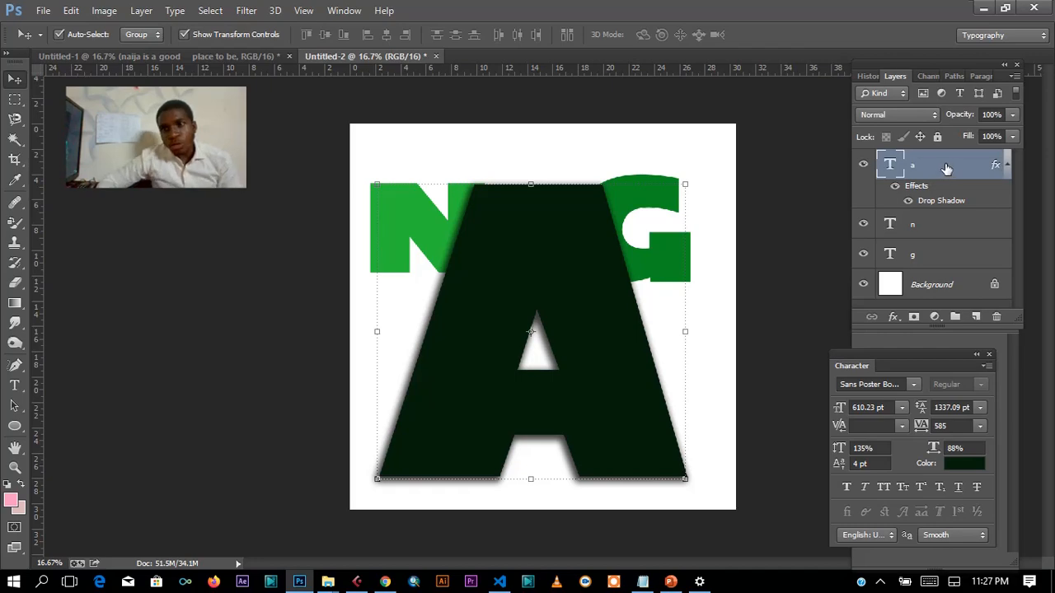
pyautogui.doubleClick(946, 168)
pyautogui.press('Return')
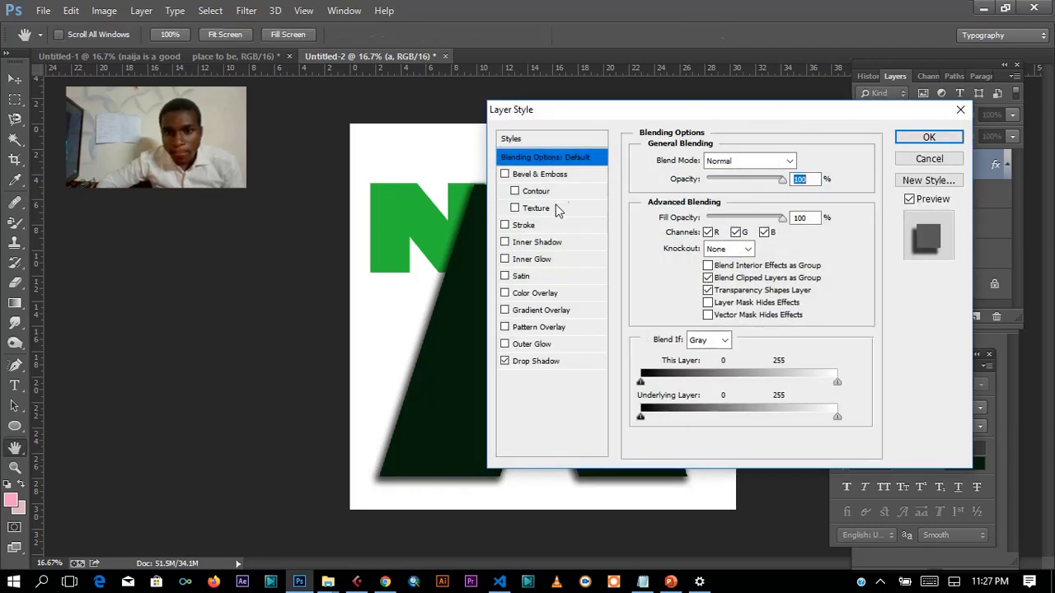
pyautogui.click(532, 346)
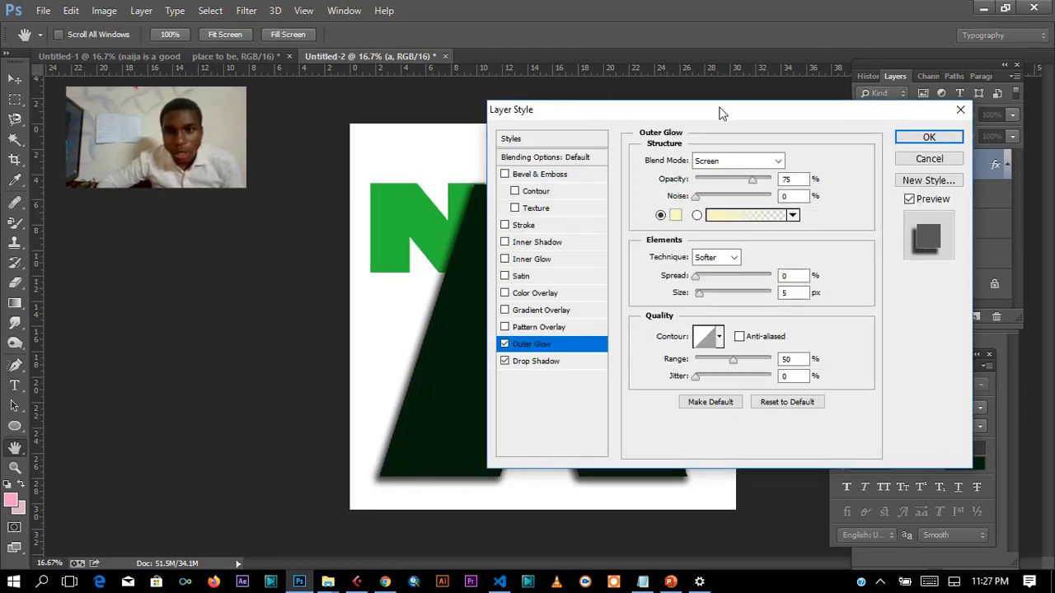
pyautogui.moveTo(714, 108); pyautogui.dragTo(932, 14)
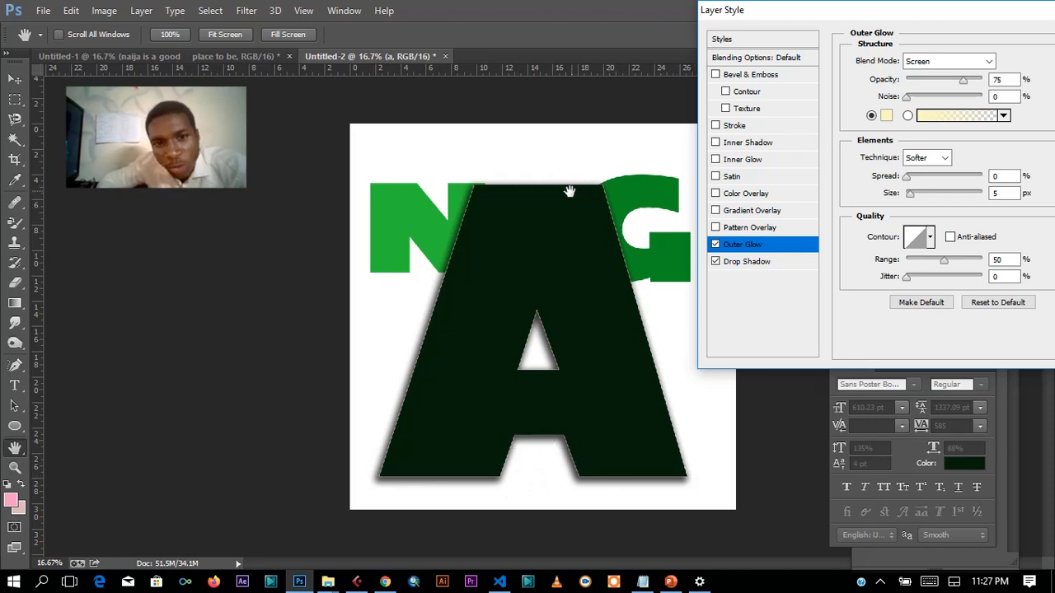
# Toggle the Outer Glow repeatedly to compare the letter A's edges with and without it, leaving it off.
pyautogui.click(716, 245)
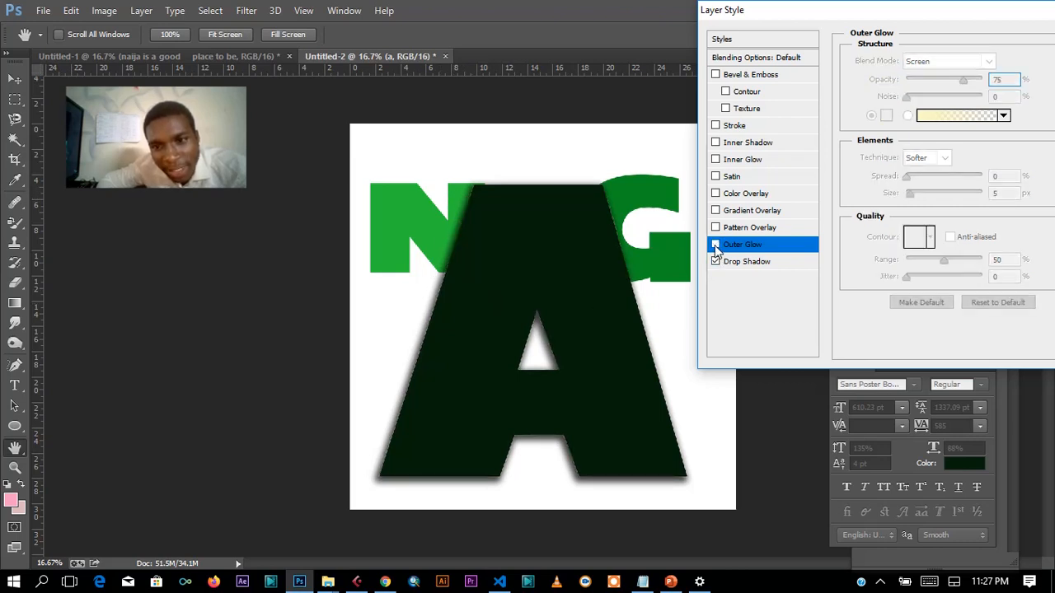
pyautogui.click(715, 245)
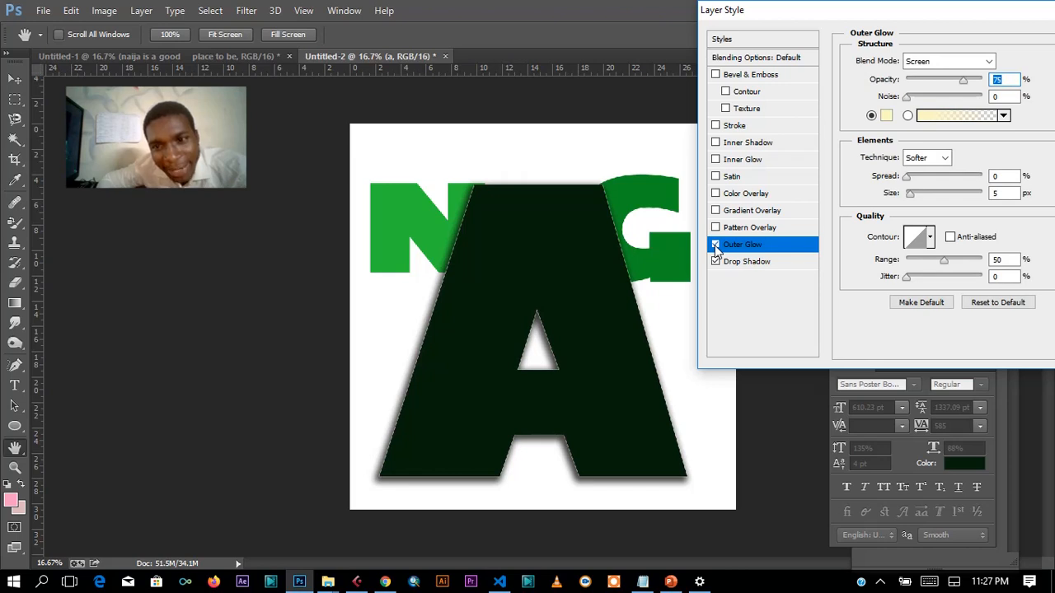
pyautogui.click(716, 244)
pyautogui.click(716, 246)
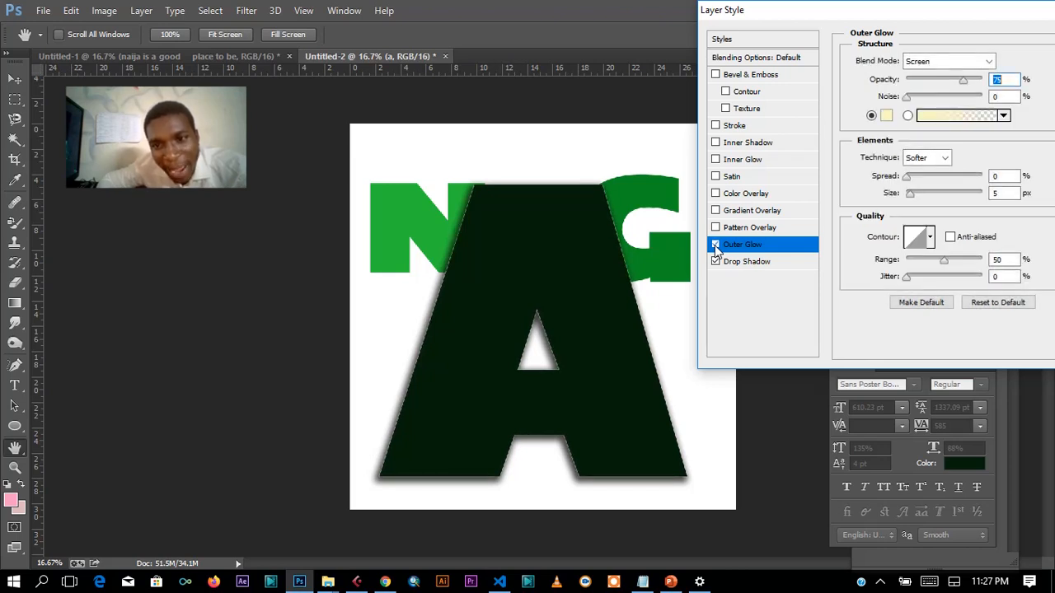
pyautogui.click(715, 245)
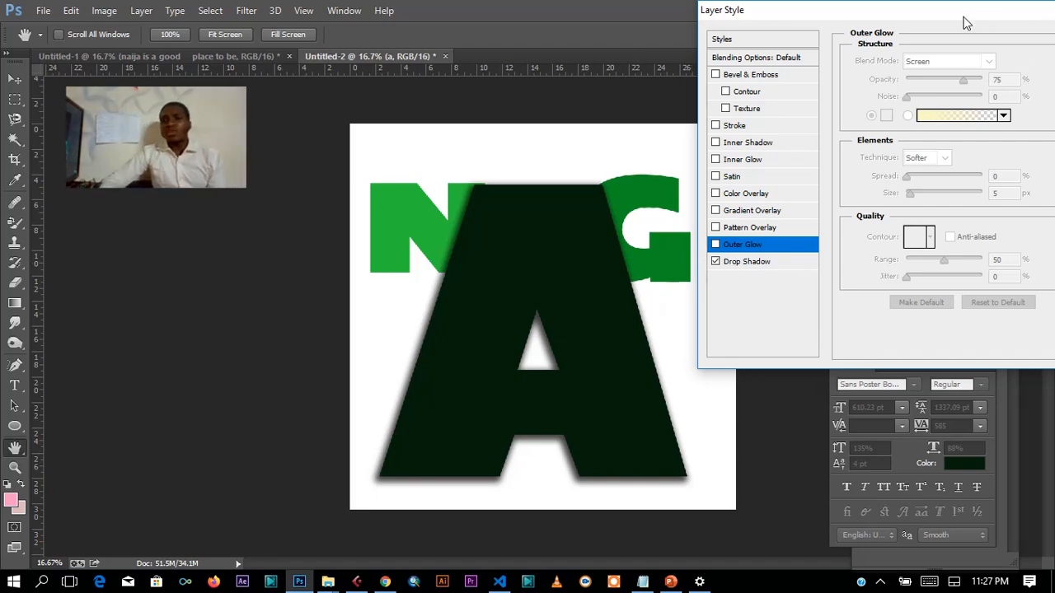
pyautogui.moveTo(965, 17); pyautogui.dragTo(1030, 59)
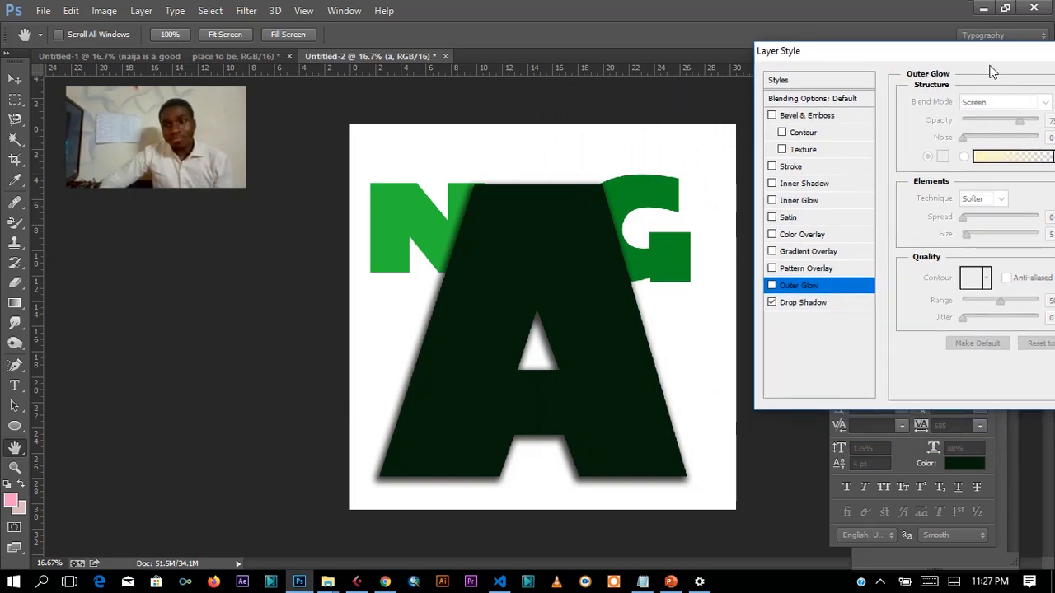
# Preview the Outer Glow on the letter A once more and close the layer style settings without applying it.
pyautogui.click(797, 285)
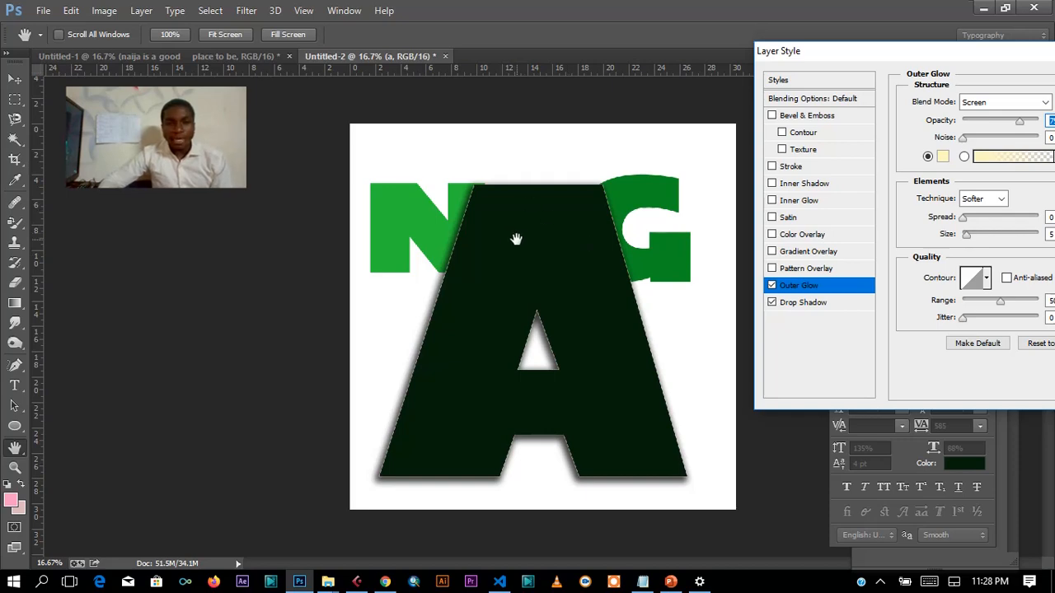
pyautogui.moveTo(895, 55); pyautogui.dragTo(576, 41)
pyautogui.click(909, 38)
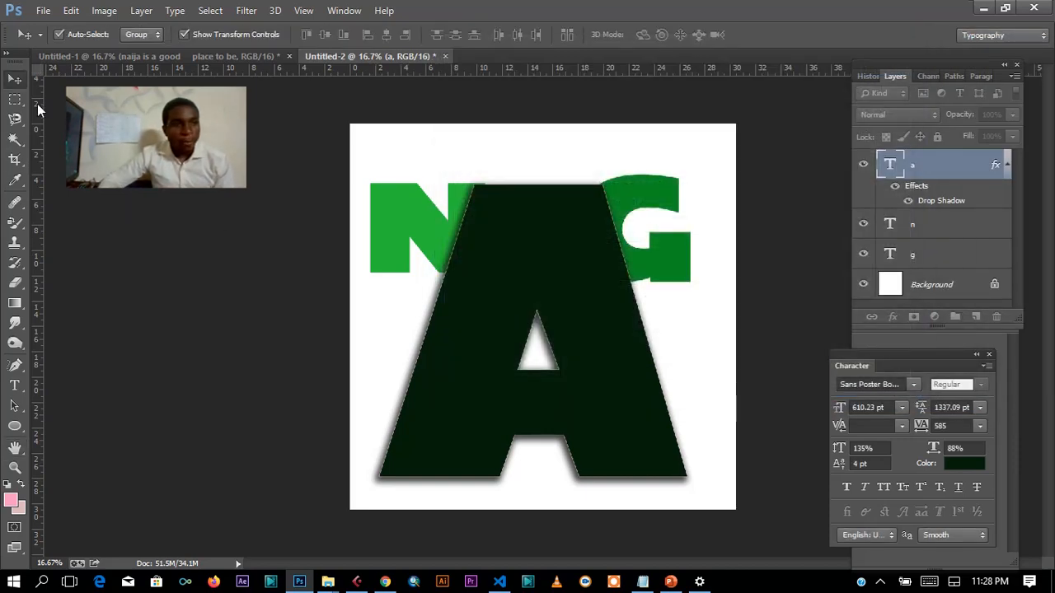
# Move the enlarged letter A up near the top edge of the canvas and centre it over the N and G.
pyautogui.moveTo(531, 278); pyautogui.dragTo(535, 252)
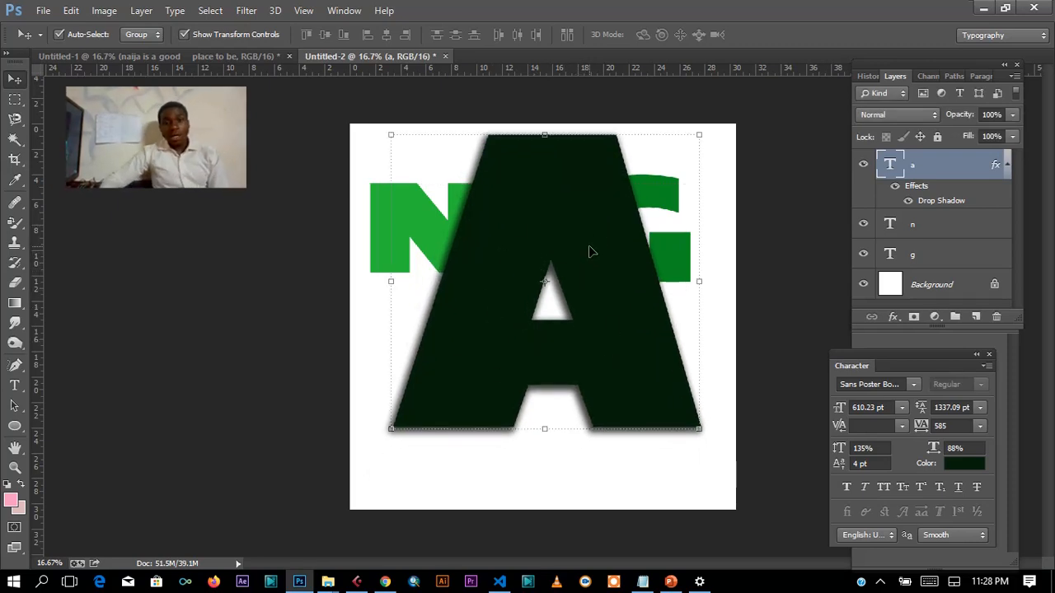
pyautogui.moveTo(588, 252); pyautogui.dragTo(582, 254)
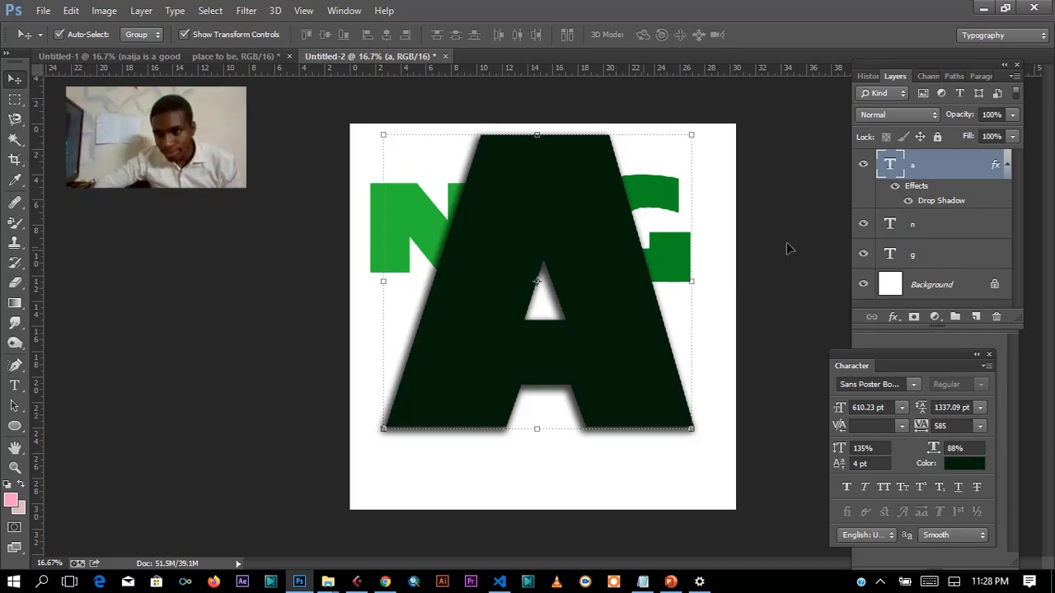
# Enable a Pattern Overlay in the a layer's style settings and bring up its pattern options.
pyautogui.doubleClick(938, 167)
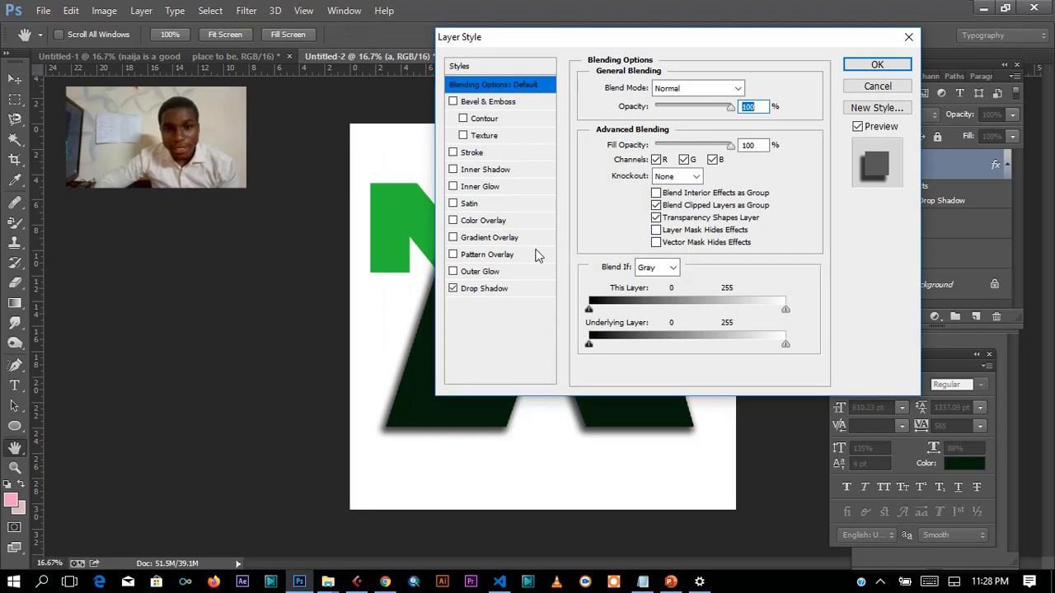
pyautogui.moveTo(519, 44); pyautogui.dragTo(756, 93)
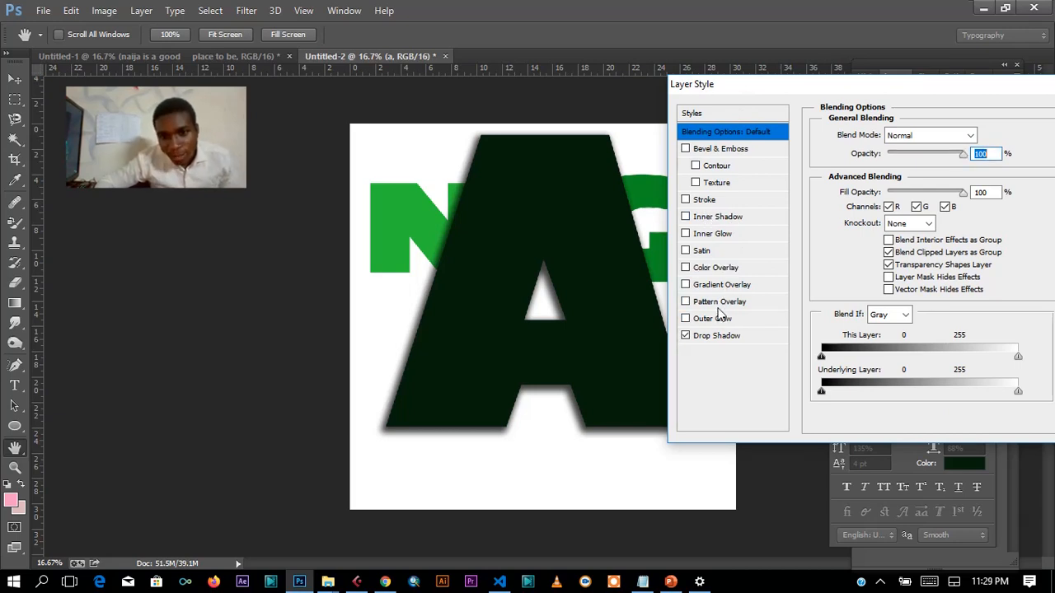
pyautogui.click(687, 302)
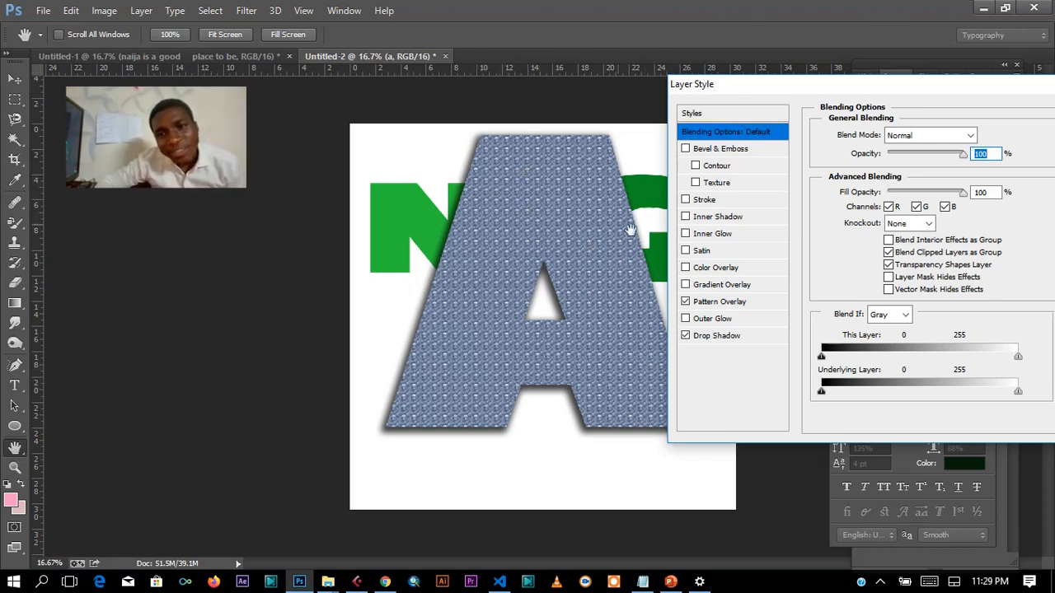
pyautogui.click(748, 305)
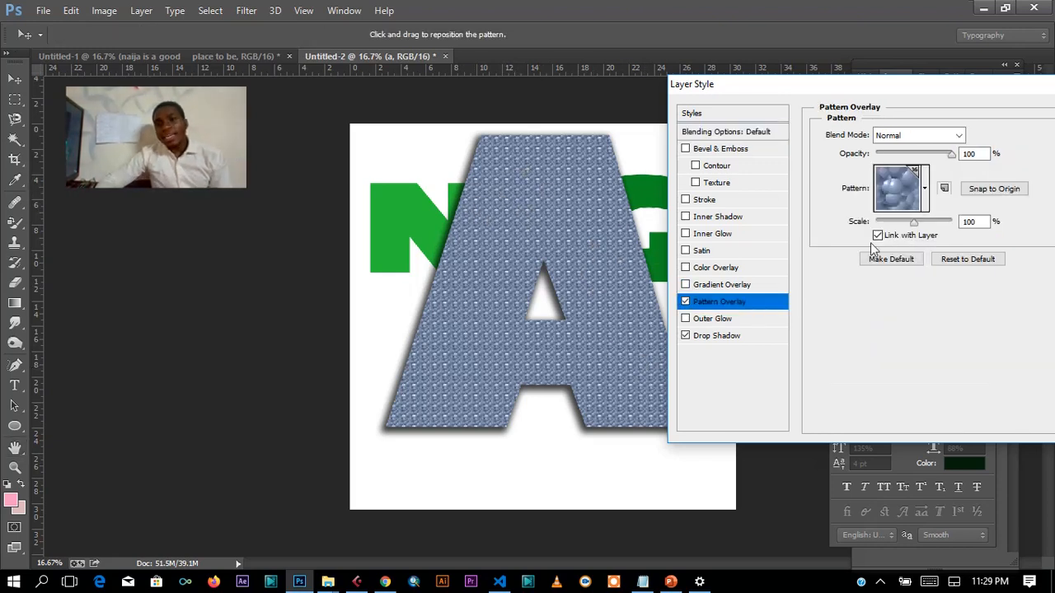
# Preview the available overlay patterns on the letter A, including the blue bubbles and grey textures, and choose the multicoloured striped pattern.
pyautogui.click(926, 196)
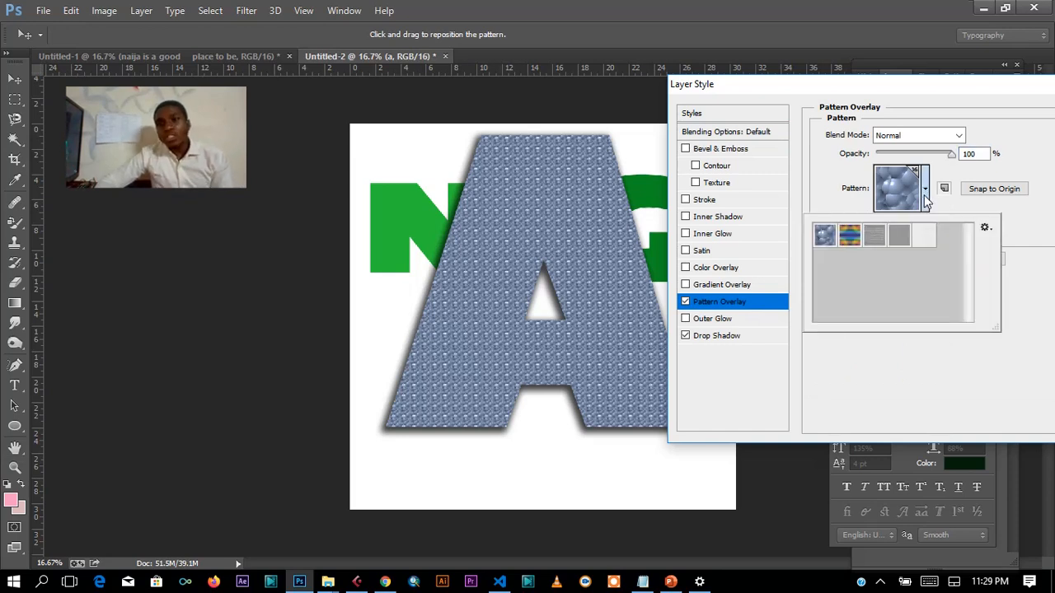
pyautogui.click(851, 237)
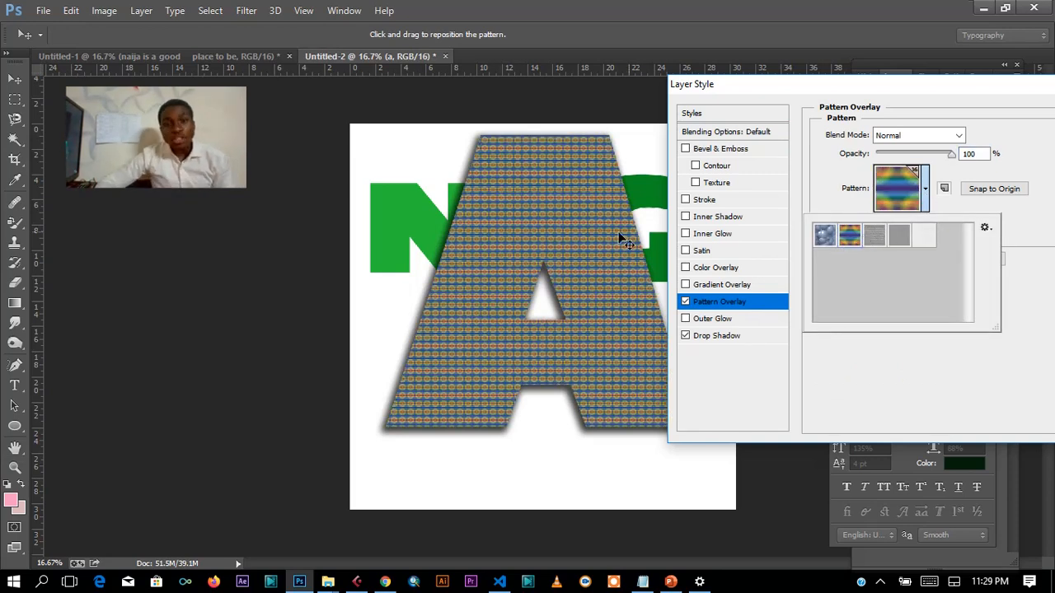
pyautogui.click(872, 239)
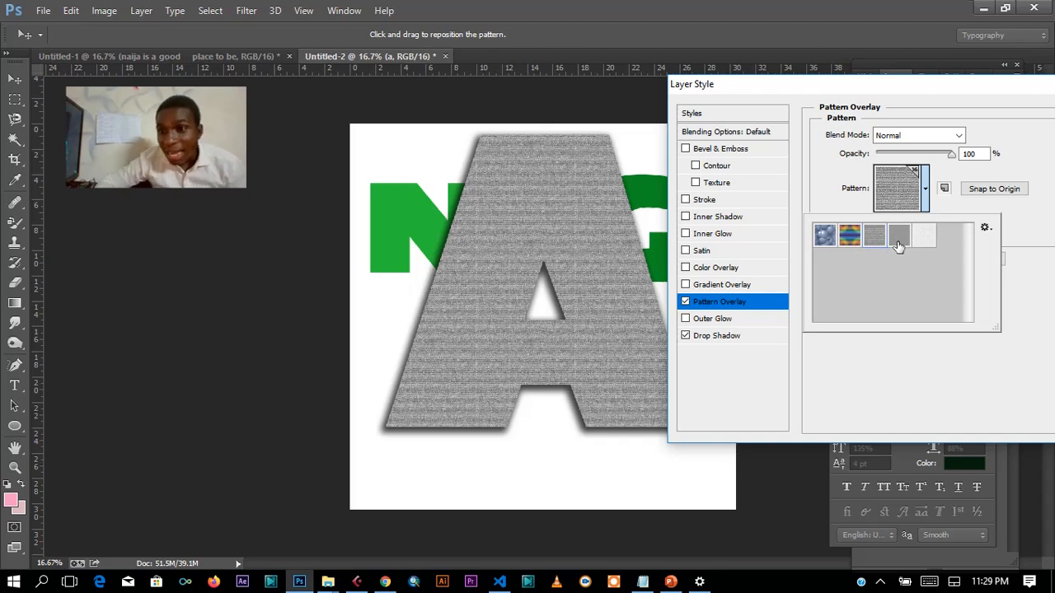
pyautogui.click(898, 239)
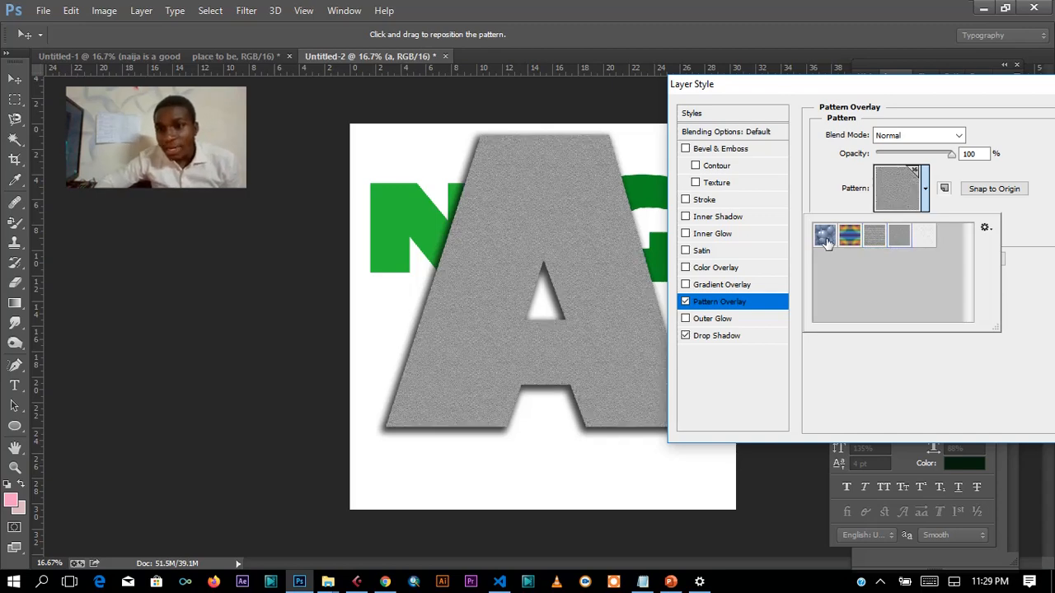
pyautogui.click(825, 237)
pyautogui.click(850, 239)
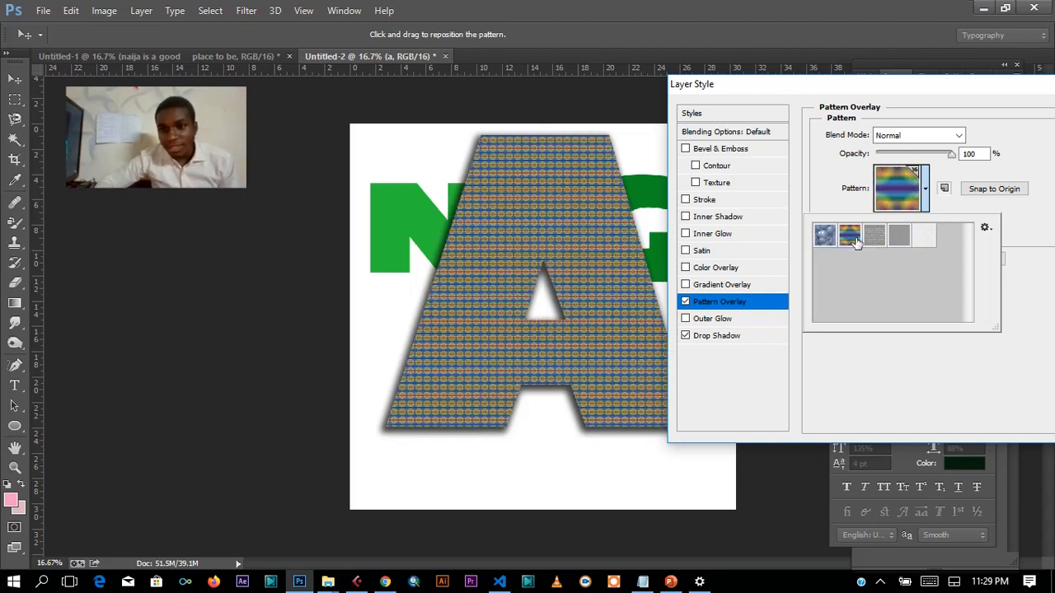
pyautogui.click(874, 239)
pyautogui.click(892, 244)
pyautogui.click(874, 239)
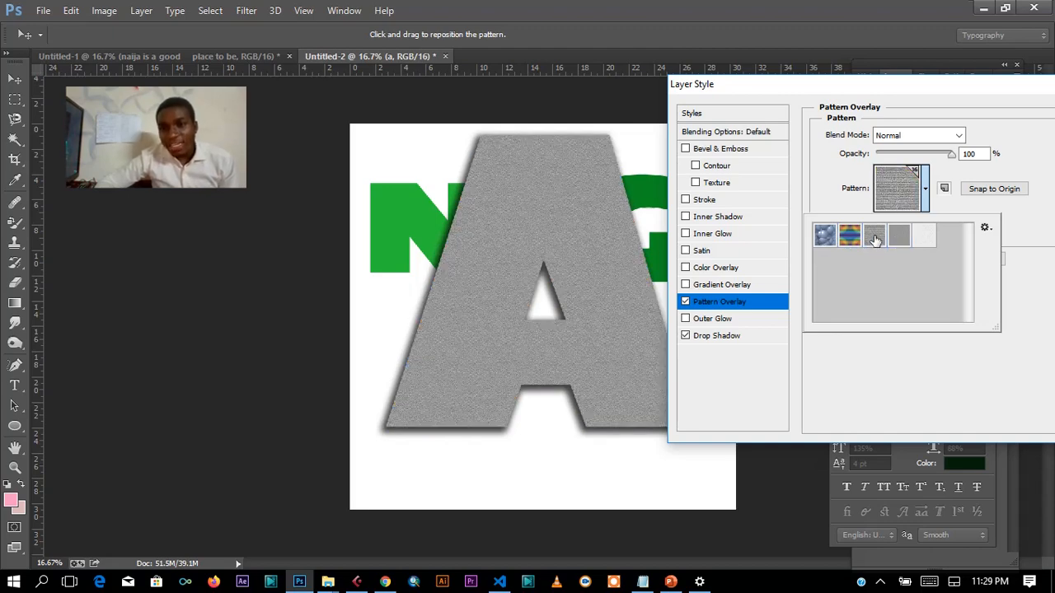
pyautogui.click(844, 237)
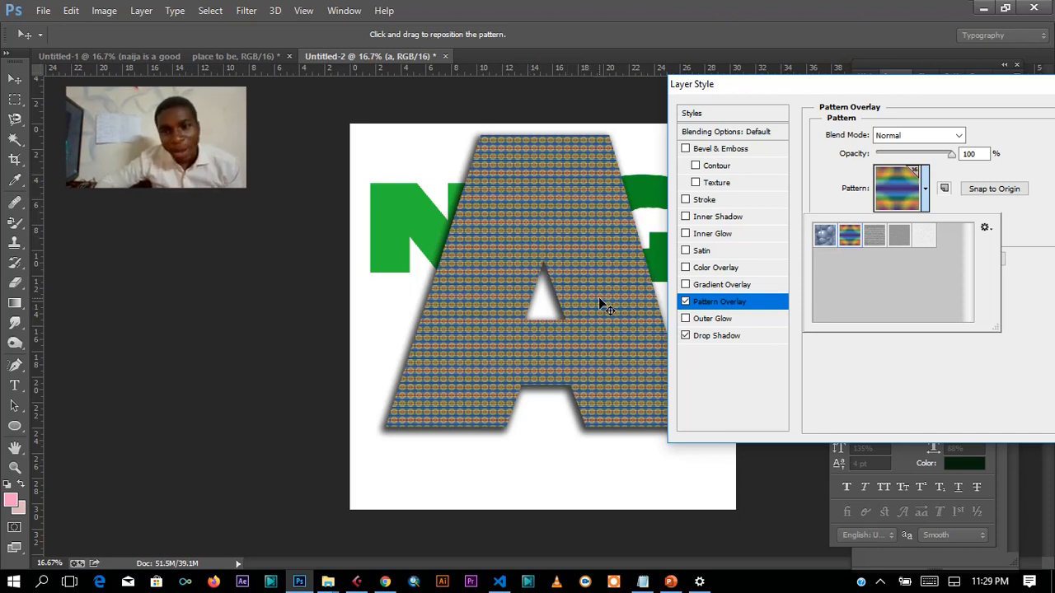
# Turn off the Pattern Overlay and toggle the Drop Shadow to compare the letter A with and without it, leaving the shadow on.
pyautogui.moveTo(861, 91); pyautogui.dragTo(619, 101)
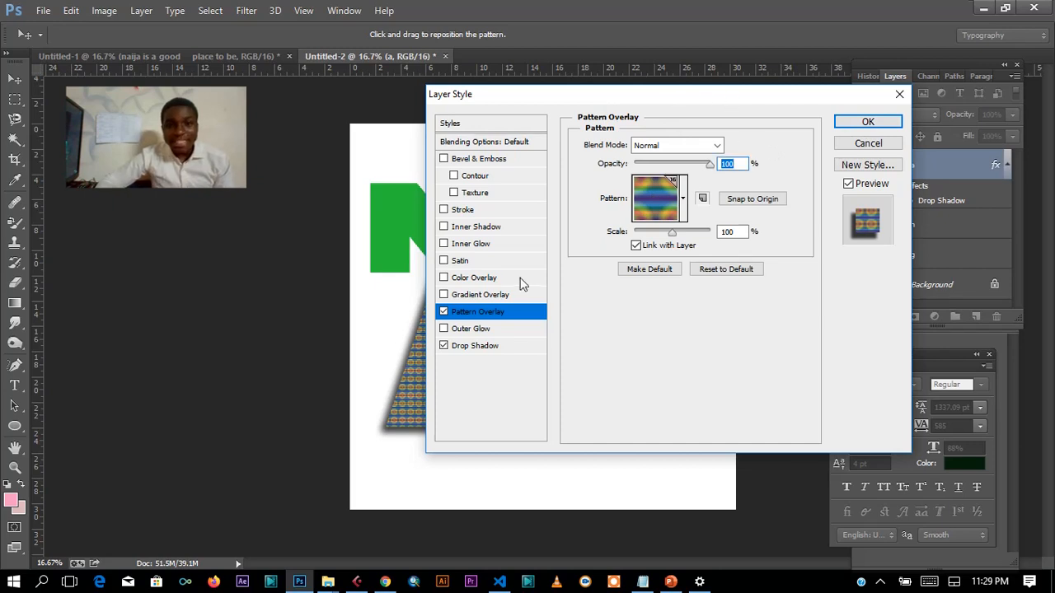
pyautogui.moveTo(624, 96); pyautogui.dragTo(850, 92)
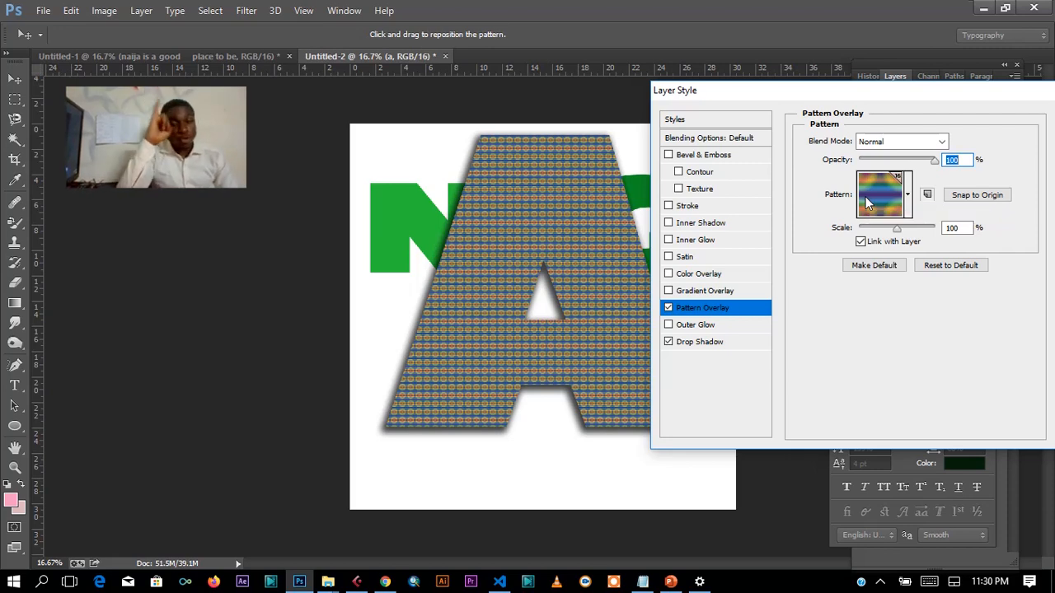
pyautogui.click(669, 342)
pyautogui.click(668, 307)
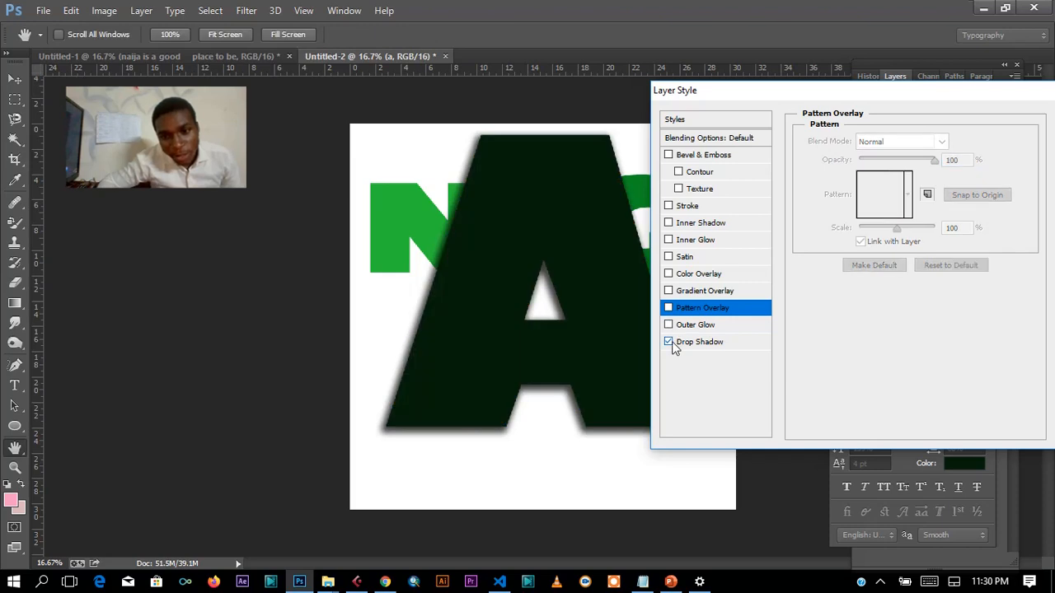
pyautogui.click(669, 342)
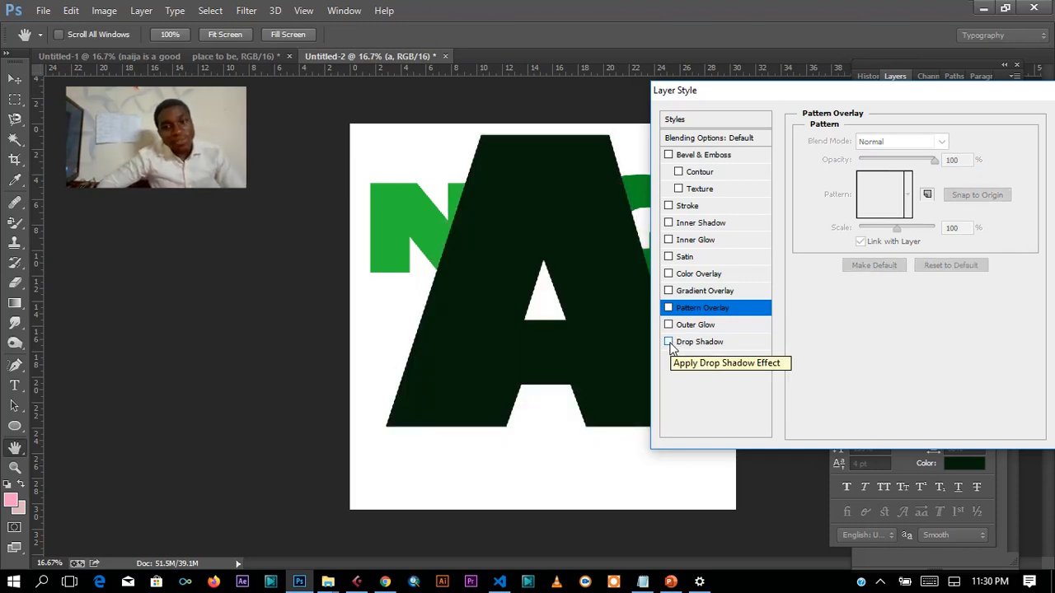
pyautogui.click(669, 343)
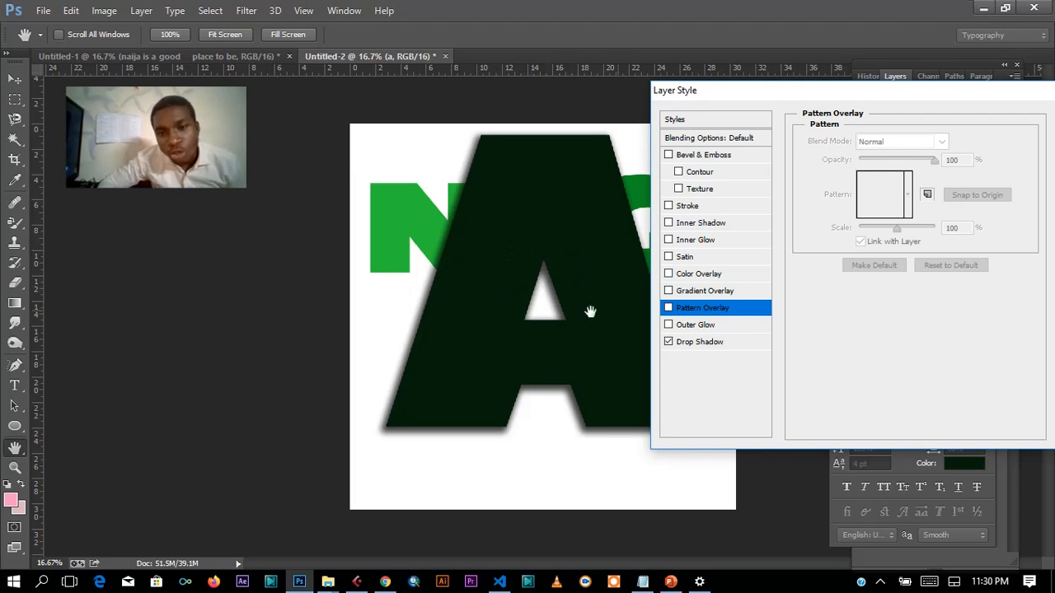
# Enable the Outer Glow and the multicoloured Pattern Overlay alongside the Drop Shadow, and apply the styles to the letter A.
pyautogui.click(669, 325)
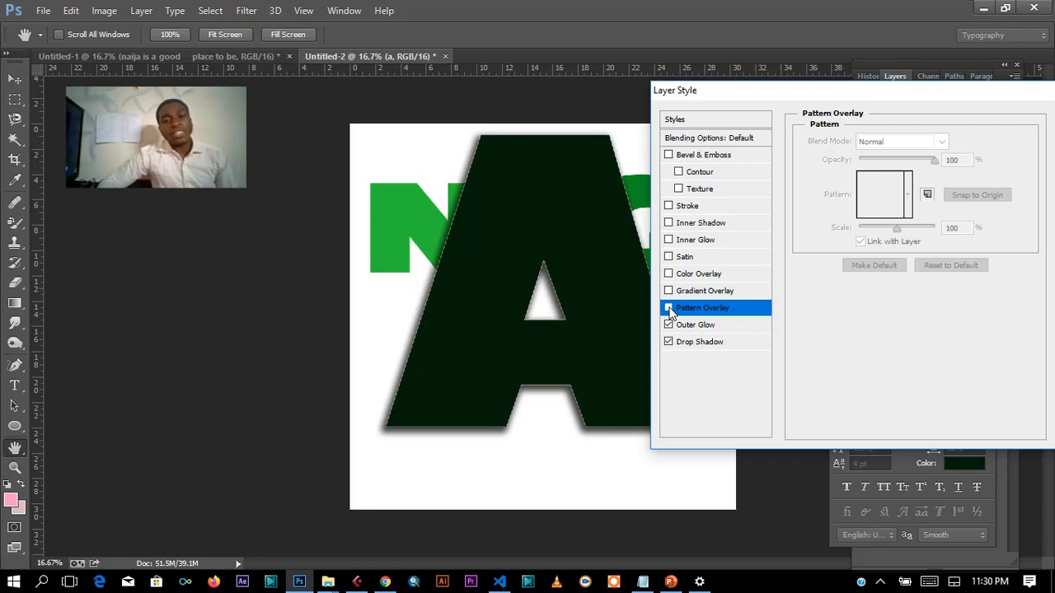
pyautogui.click(669, 310)
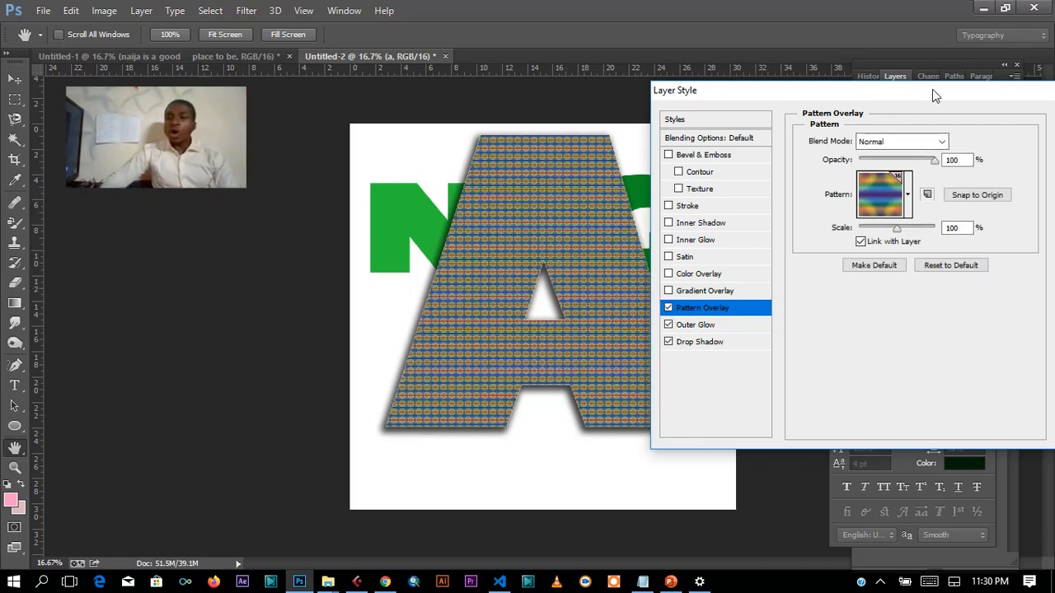
pyautogui.moveTo(932, 89); pyautogui.dragTo(298, 265)
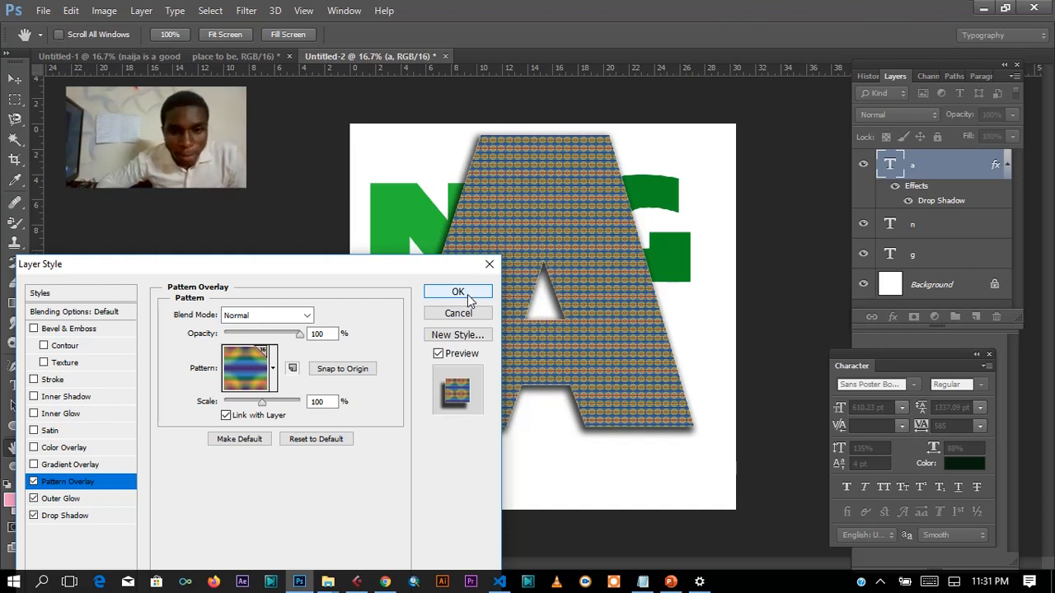
pyautogui.click(467, 295)
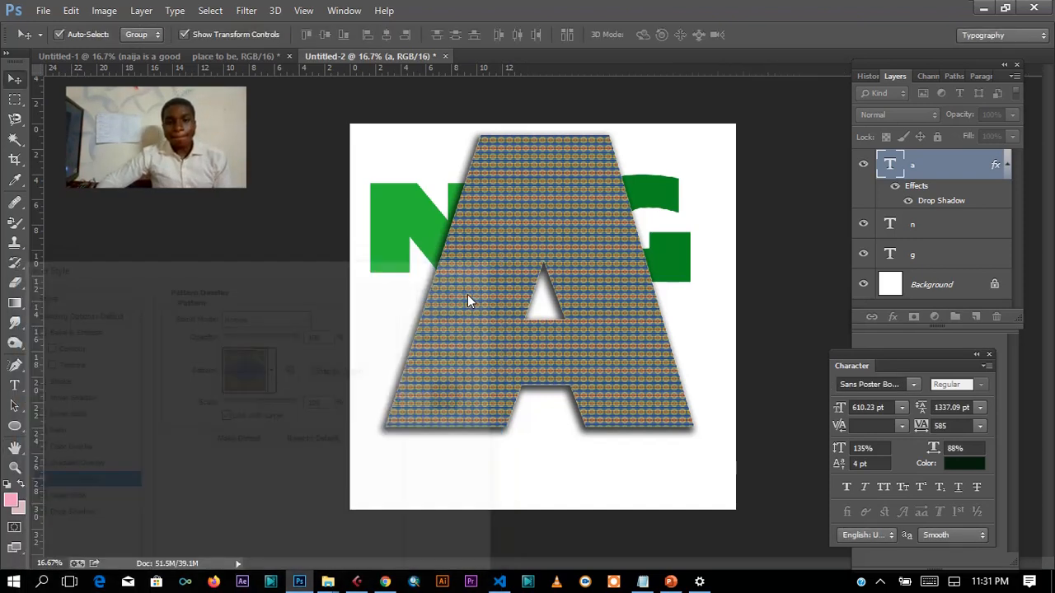